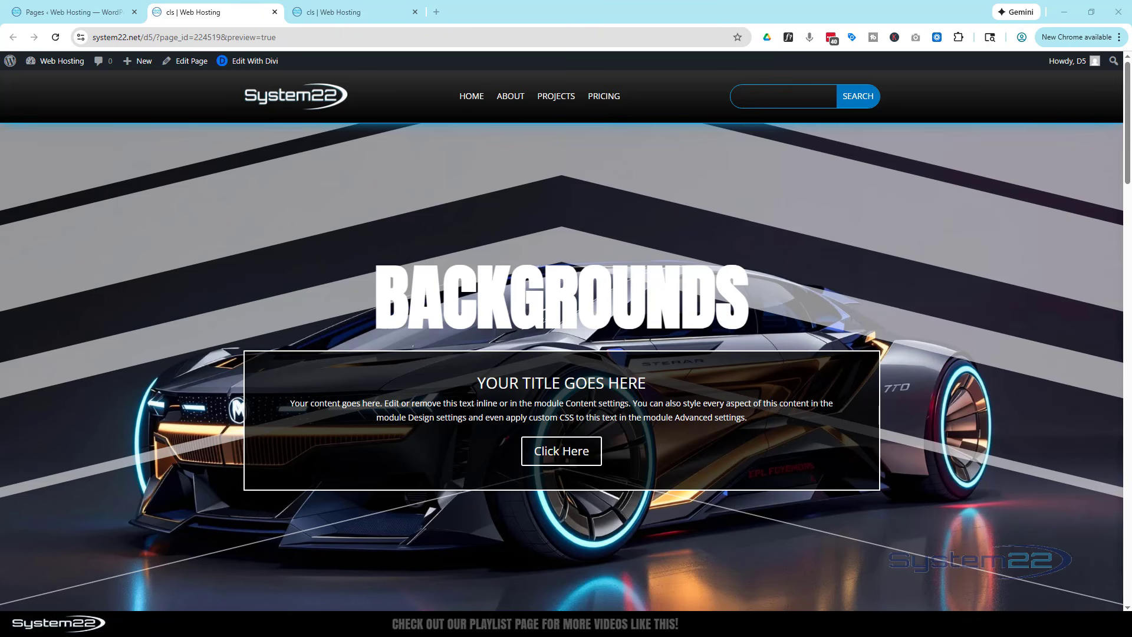
Reload the page preview and read through the popup from its title to its closing button
click(56, 37)
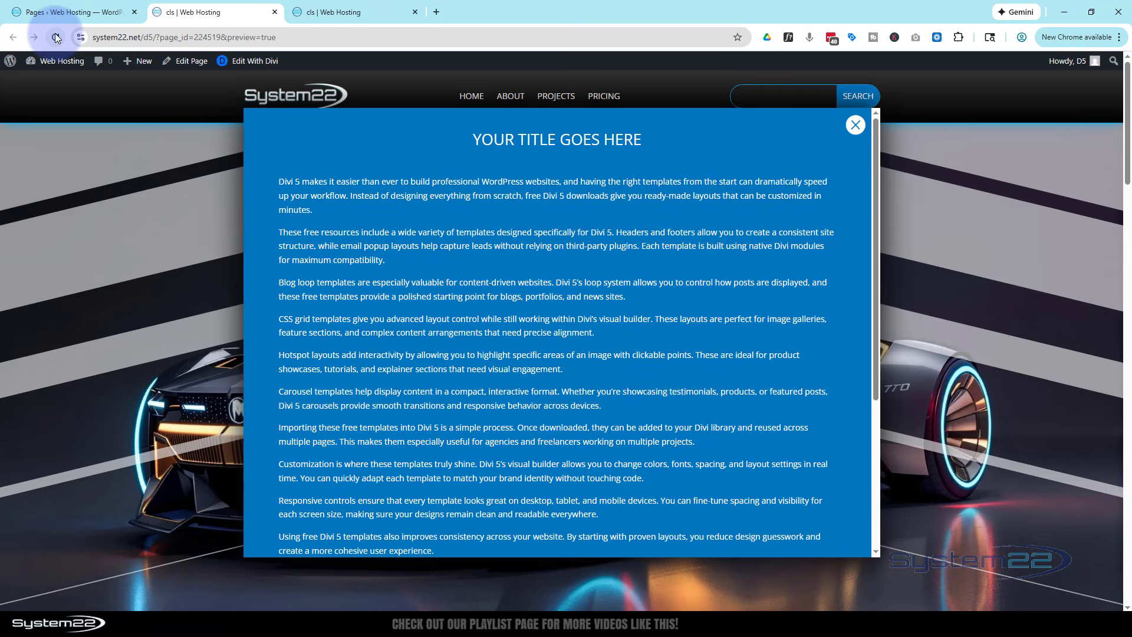
scroll(629, 267, down, 4)
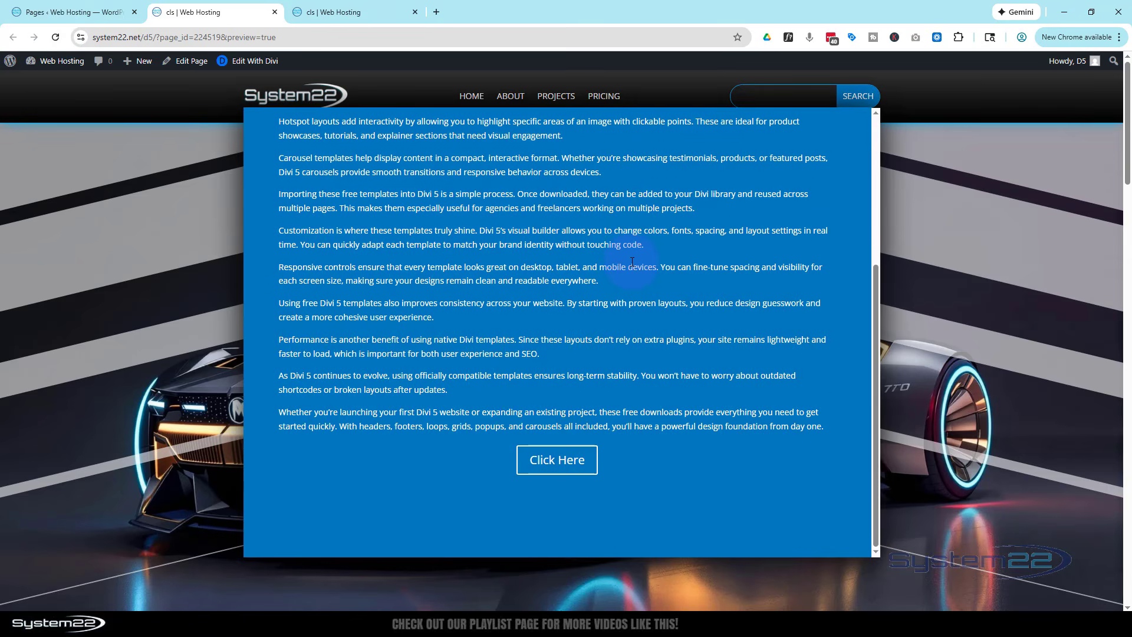
scroll(632, 262, up, 4)
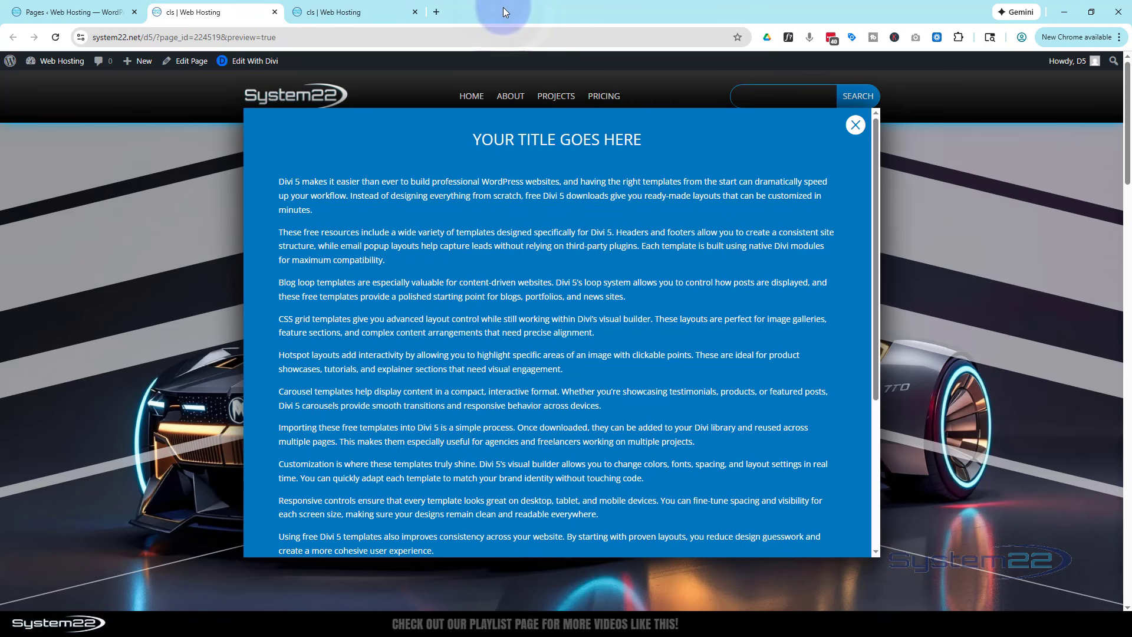
Preview the popup in iPhone 12 Pro device emulation and check how its long text scrolls
key(ctrl+shift+i)
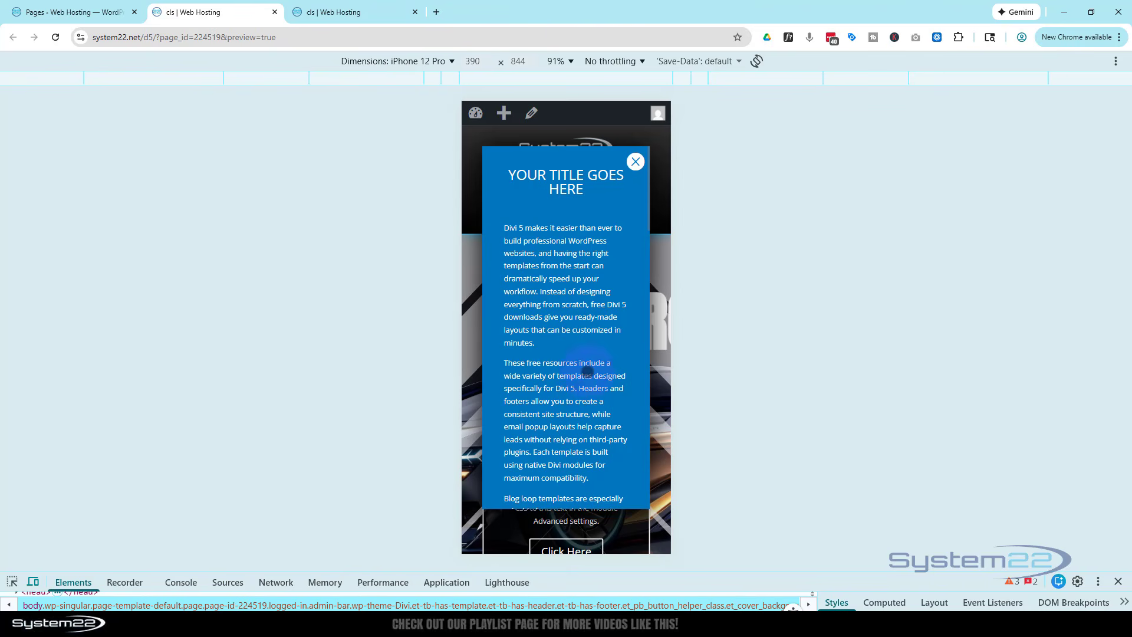
scroll(574, 306, down, 10)
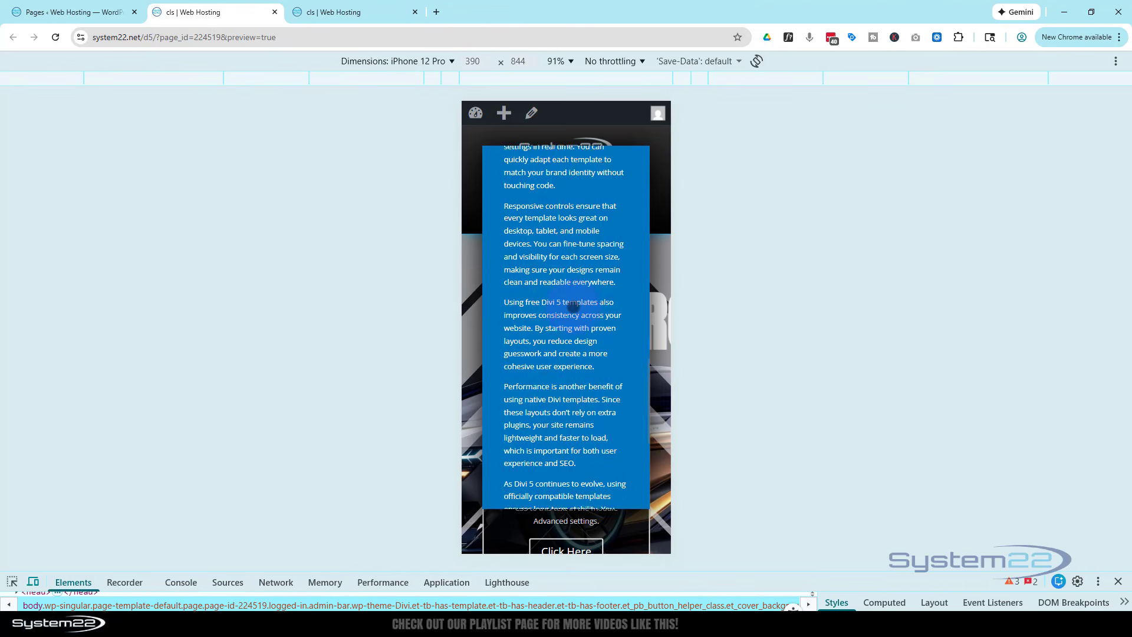
scroll(574, 306, down, 2)
scroll(574, 306, up, 5)
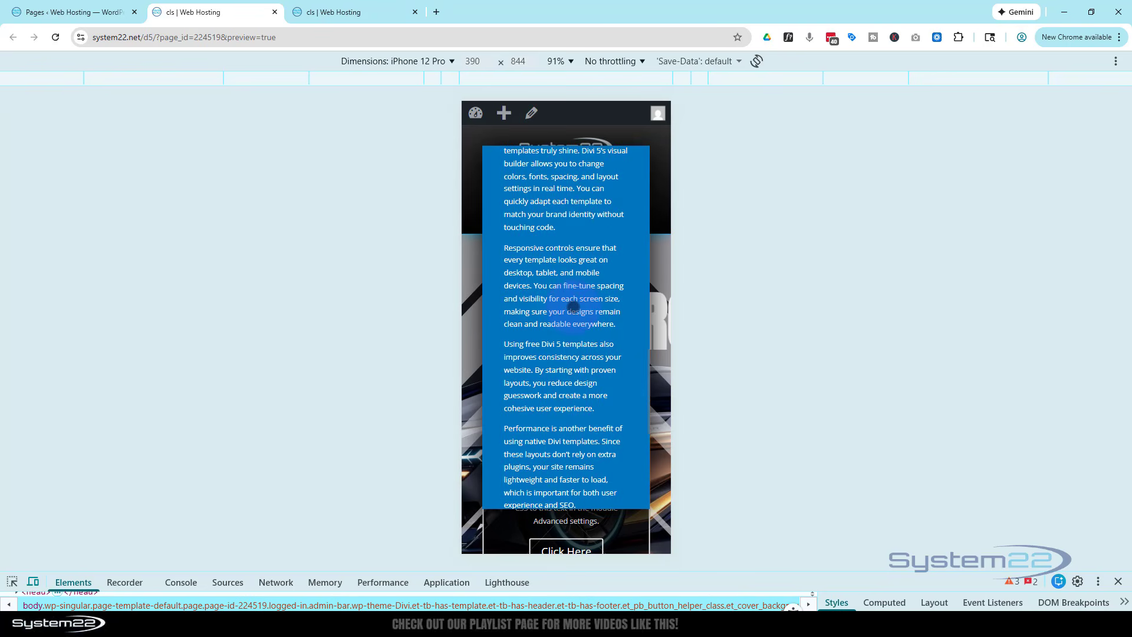
scroll(573, 308, up, 10)
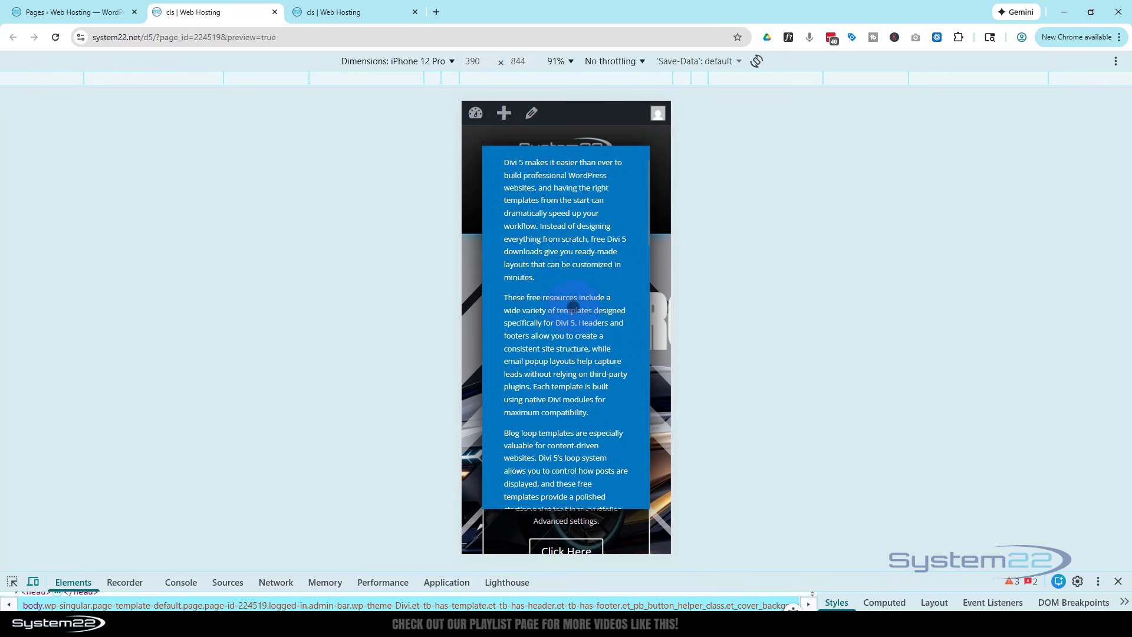
Check the popup's scrolling at iPad Air dimensions, then exit device emulation and dismiss the popup
click(380, 61)
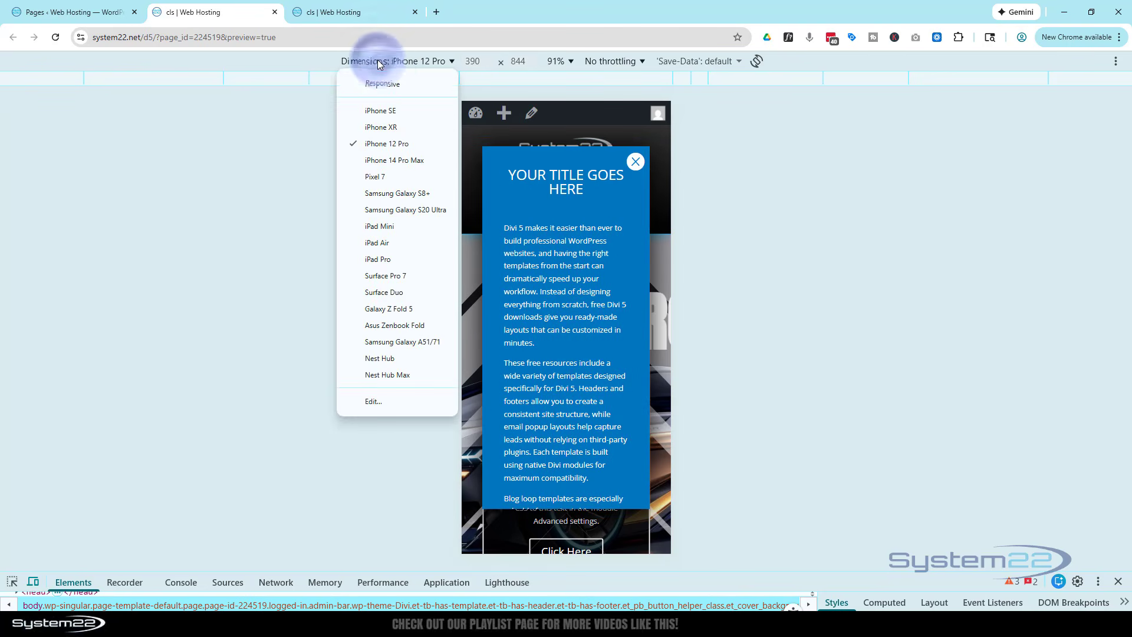
click(387, 244)
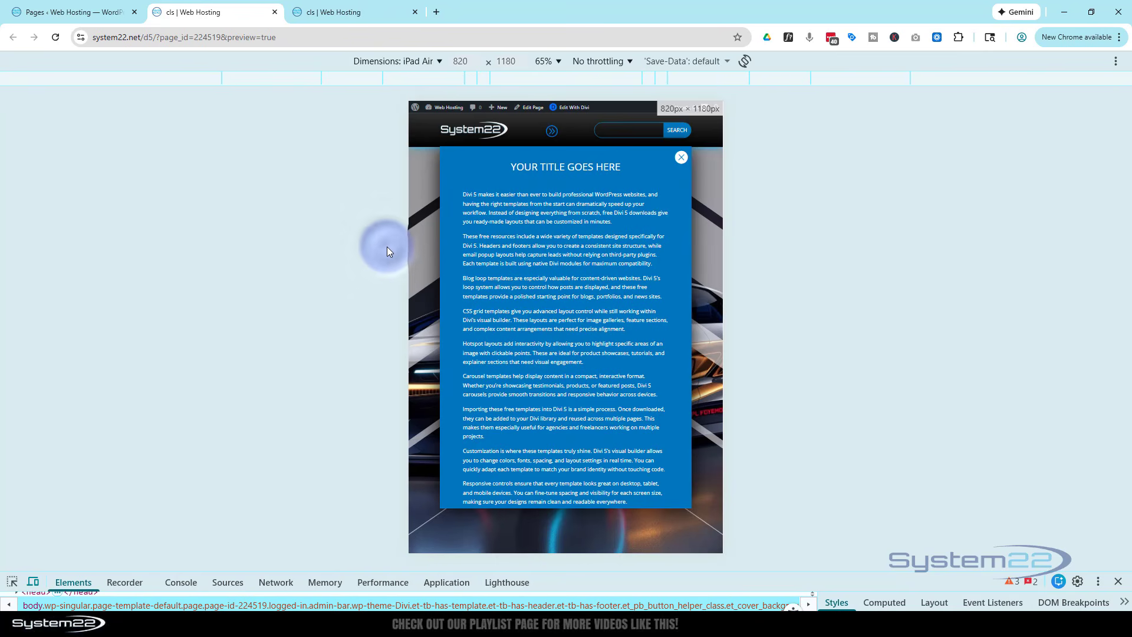
scroll(601, 280, down, 5)
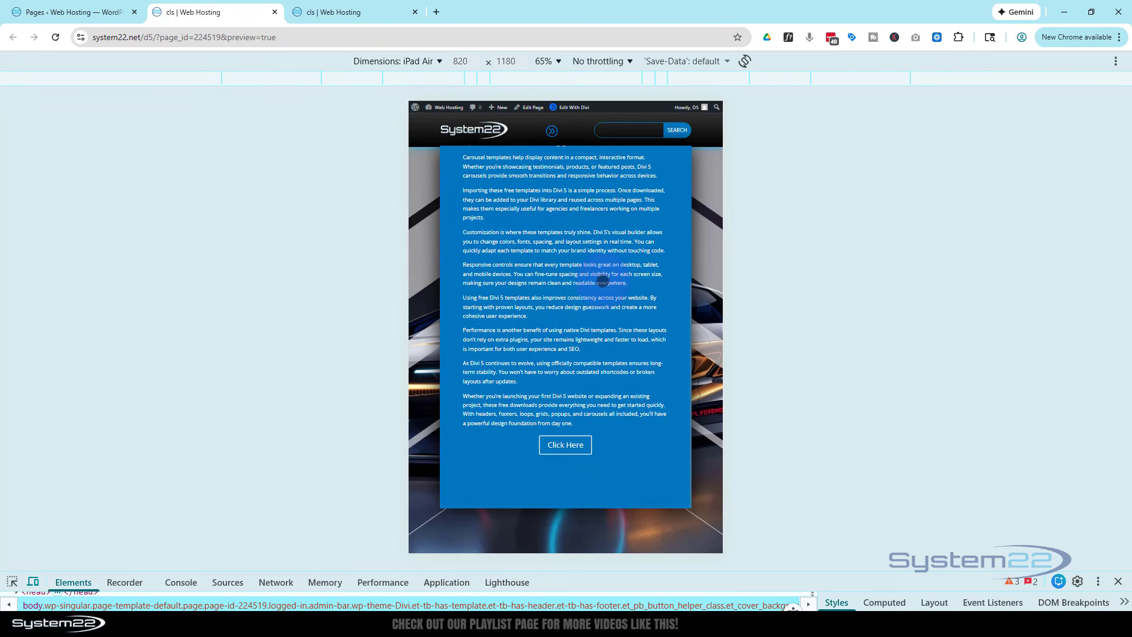
scroll(602, 280, up, 5)
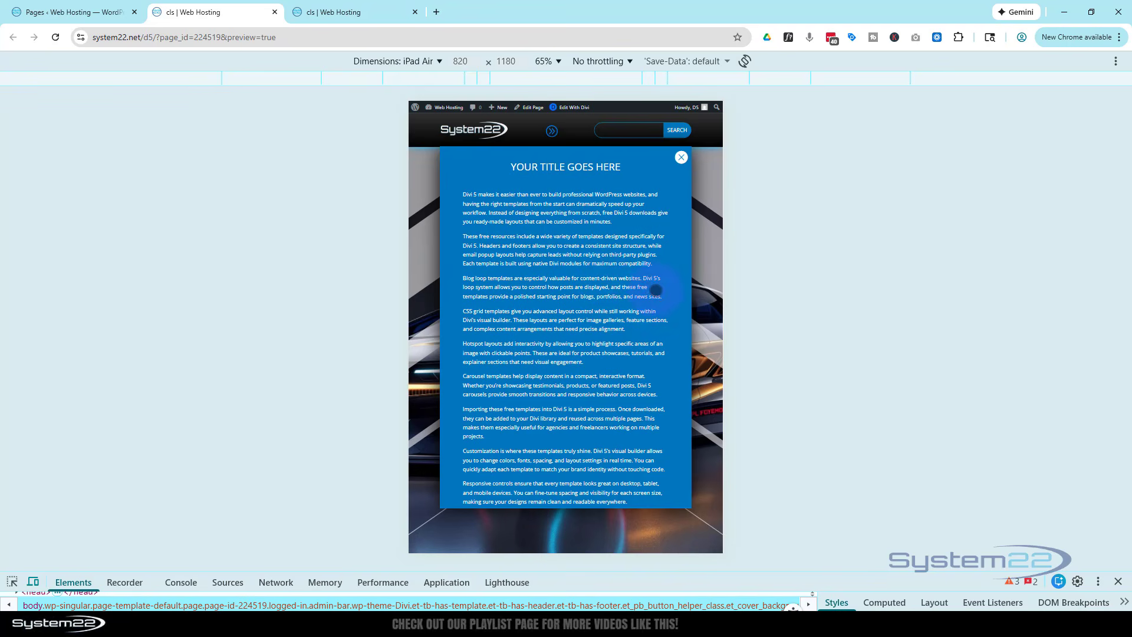
click(1119, 582)
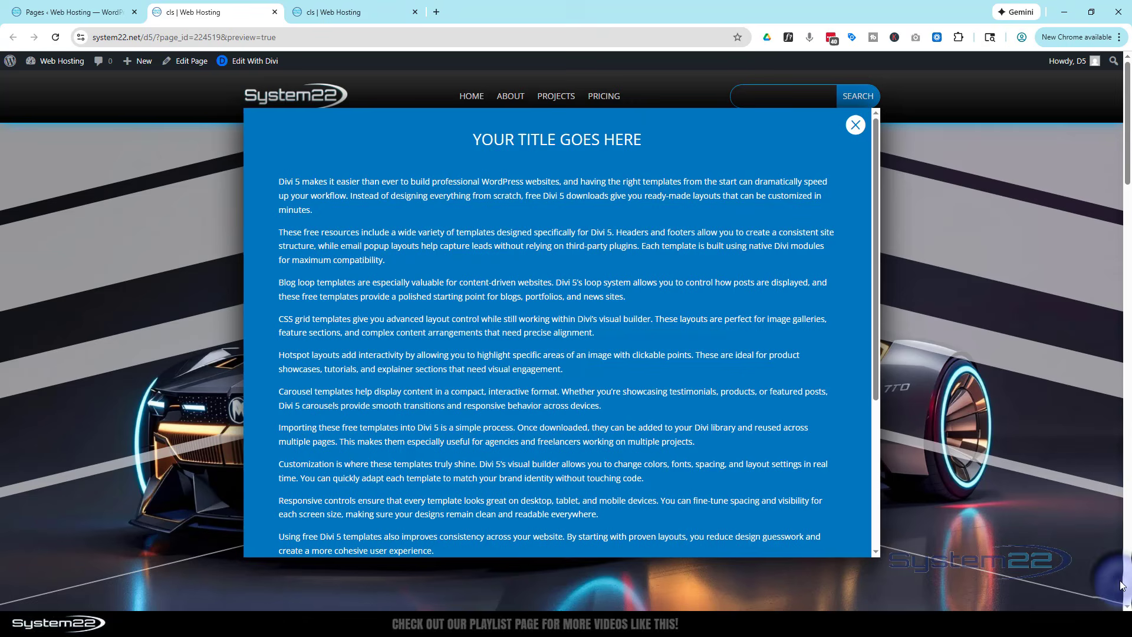
click(851, 136)
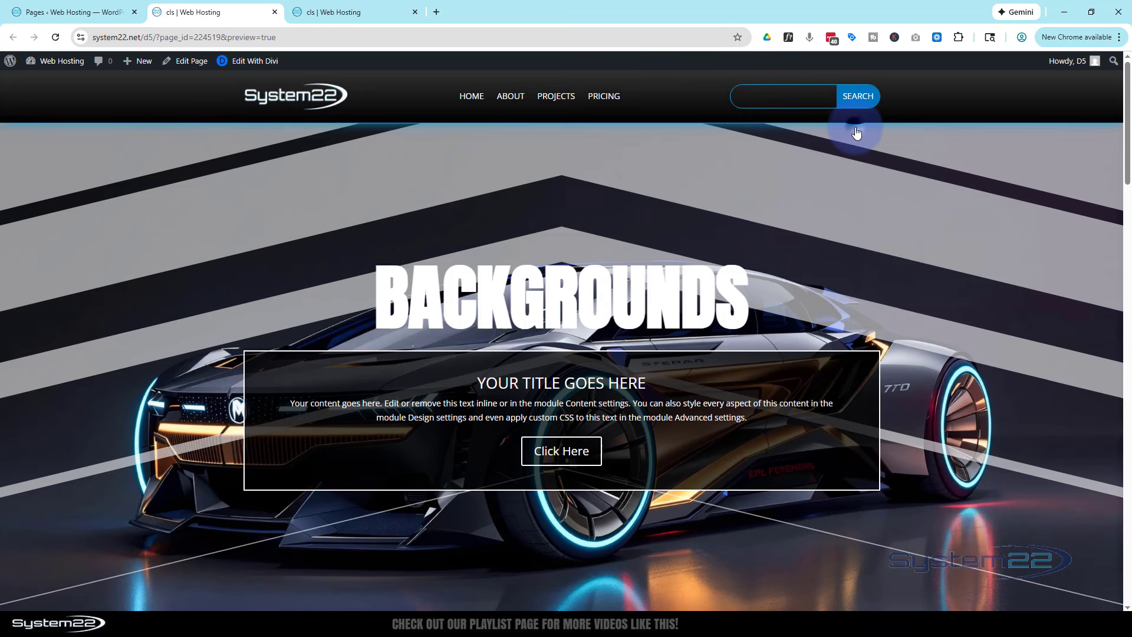
Open the page in the Divi visual builder and delete the existing popup row
click(260, 69)
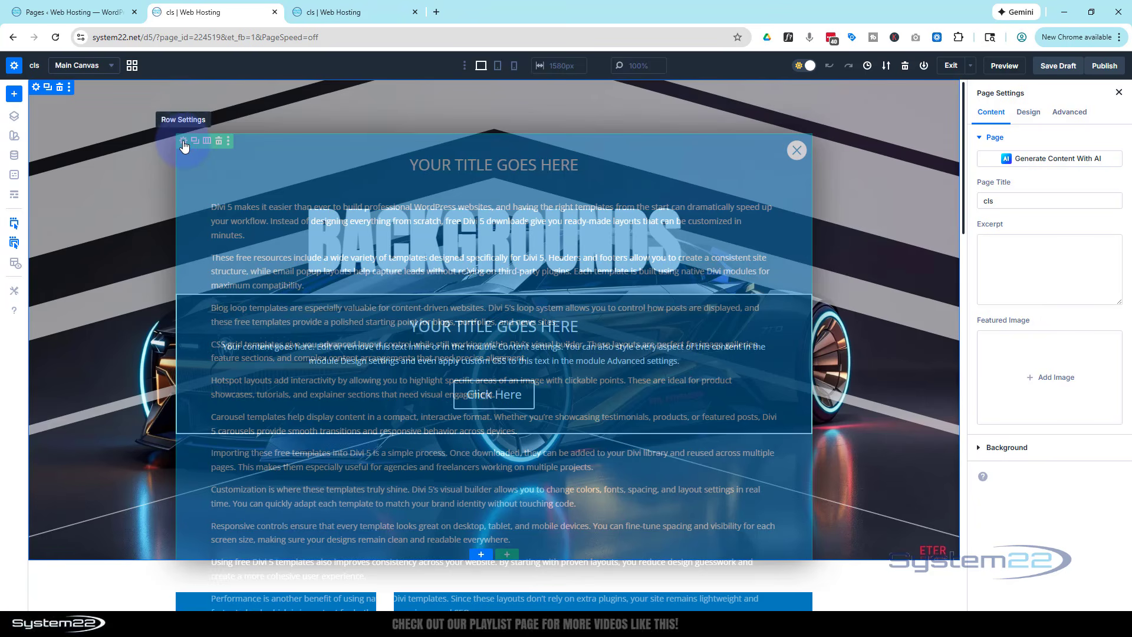
click(220, 142)
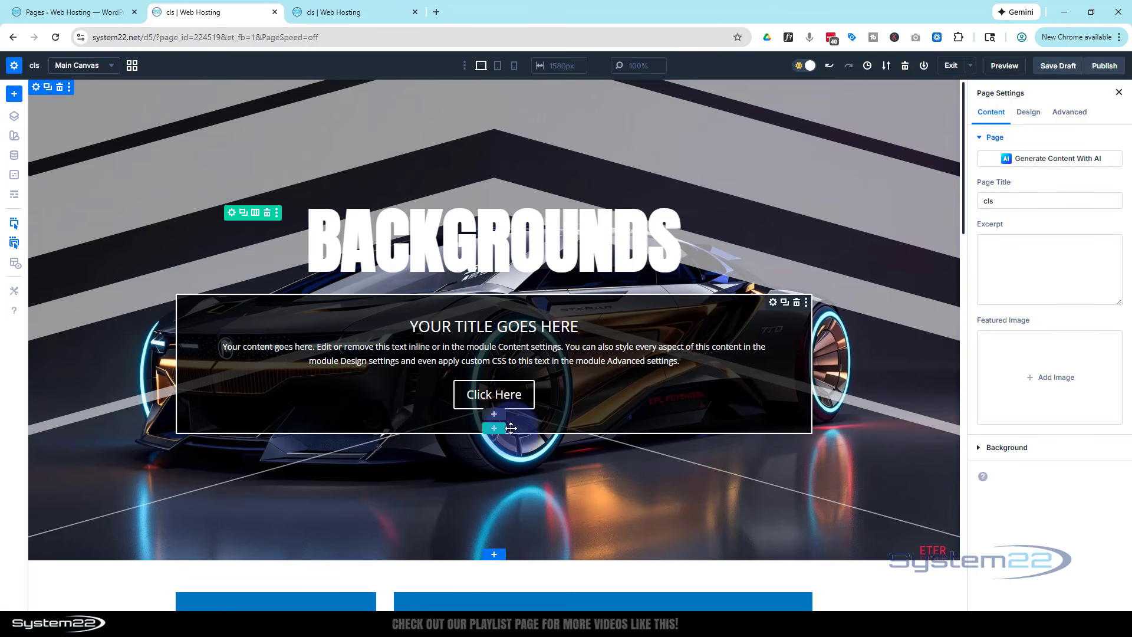
Insert a single-column row below the hero's outlined box and add a Call To Action module to it
click(496, 428)
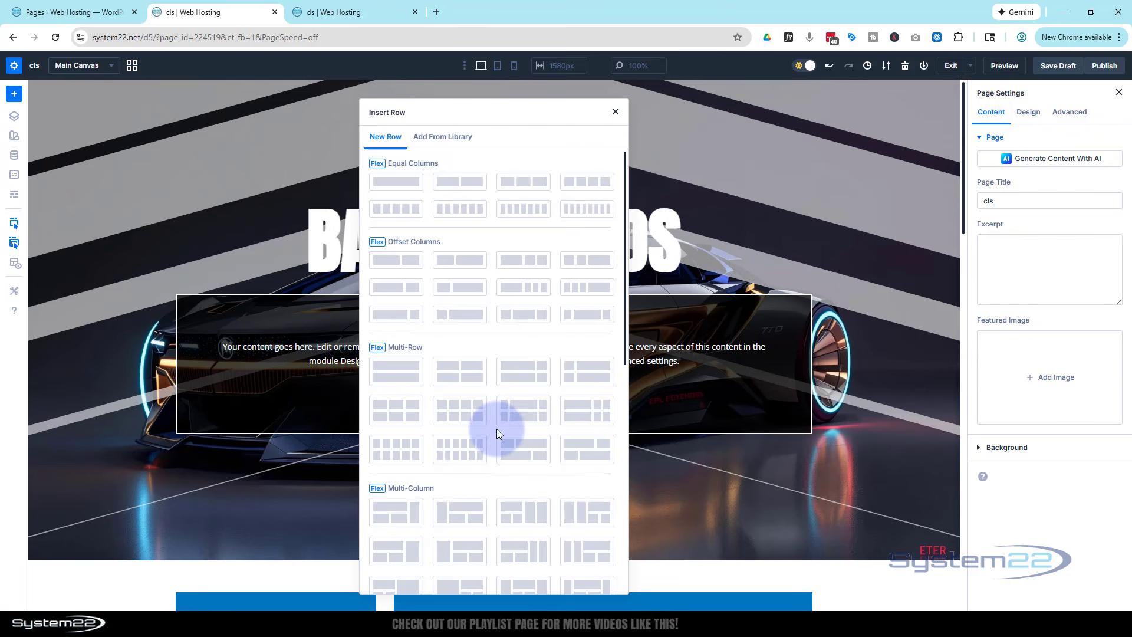
click(393, 183)
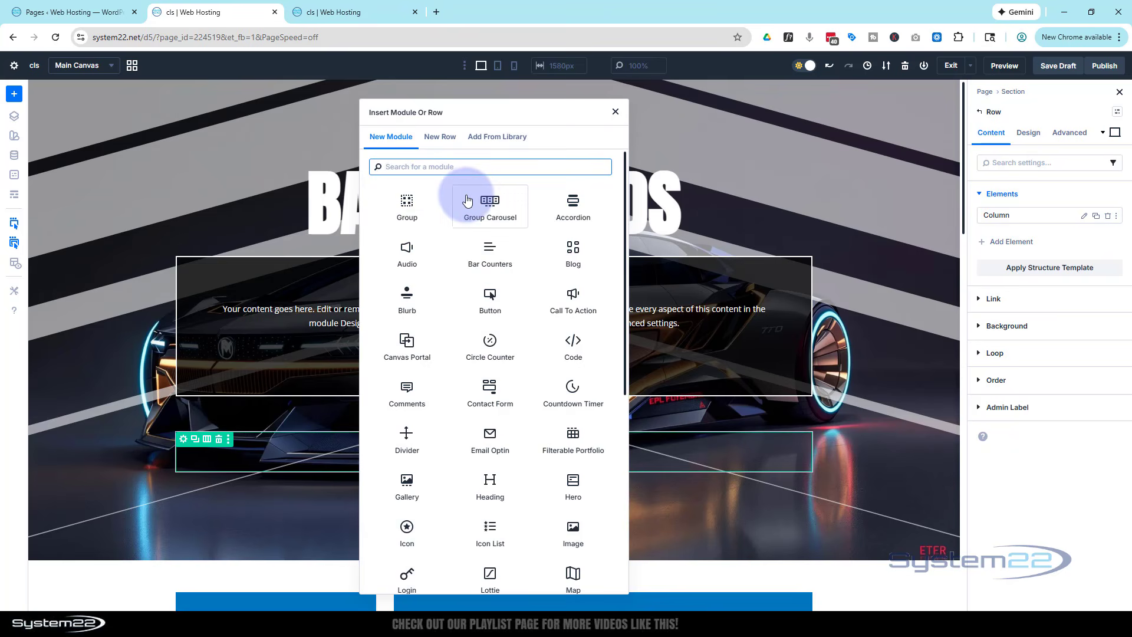
click(581, 307)
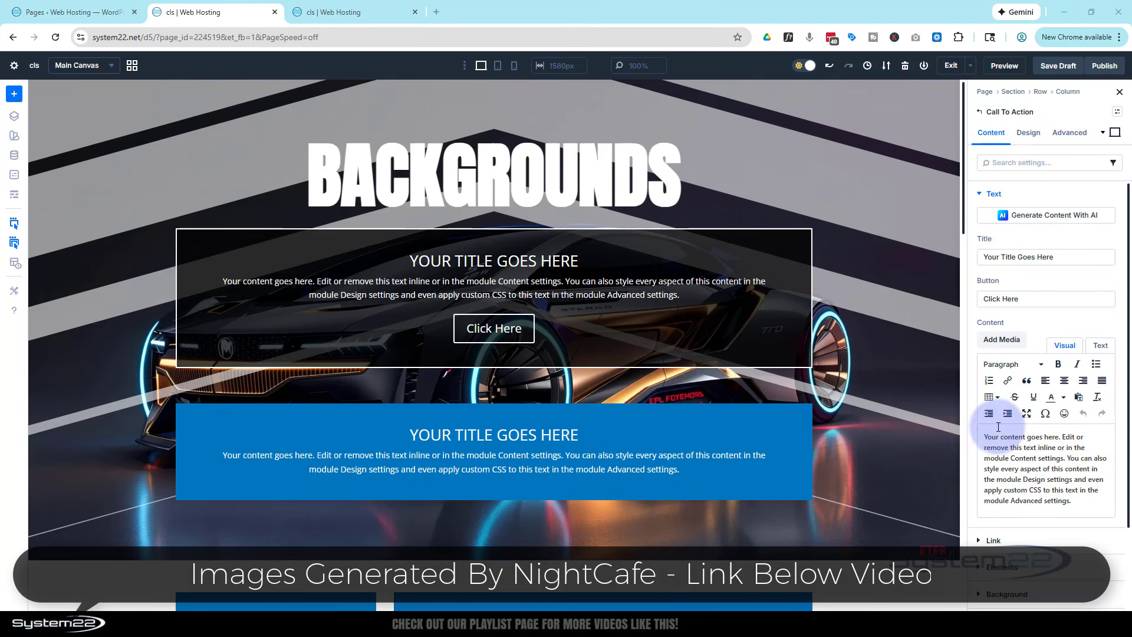
Replace the module's placeholder content with the copied Divi 5 article text and set its title to "Divi 5"
drag(985, 434, 1112, 517)
key(ctrl+v)
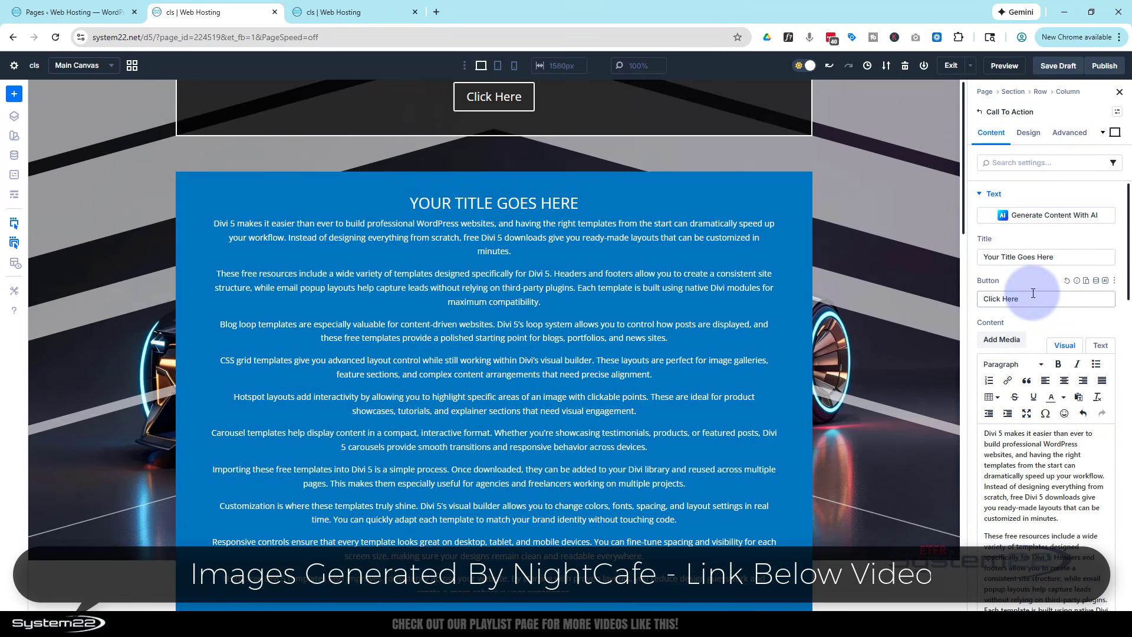
triple_click(1053, 259)
text(Divi 5)
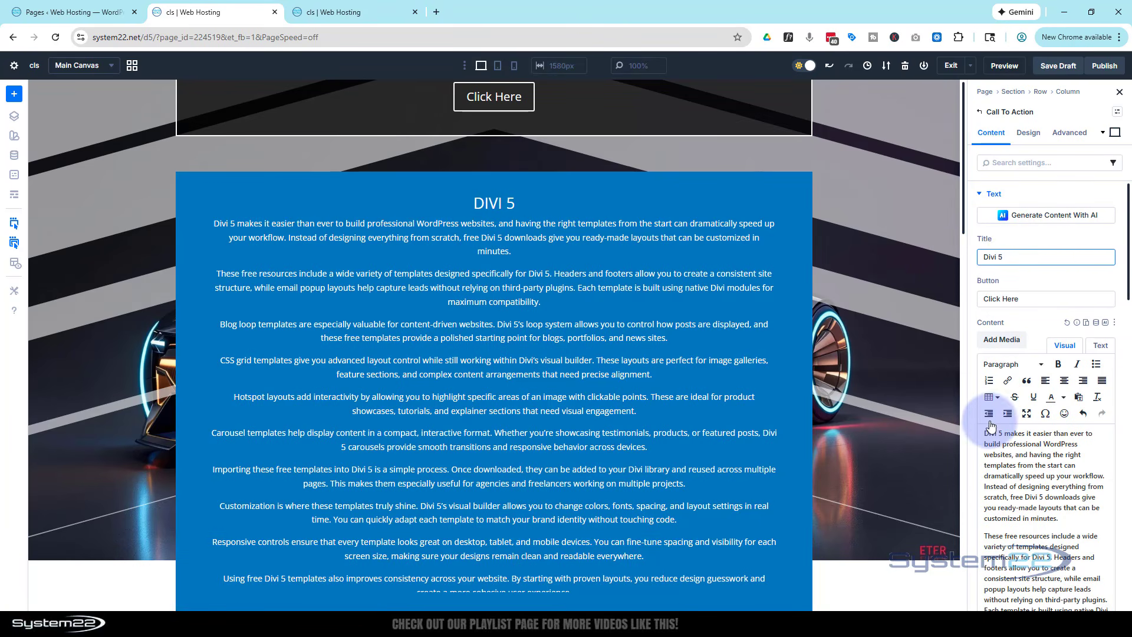
Add a blank line before the first paragraph of the Call To Action content
scroll(988, 431, down, 15)
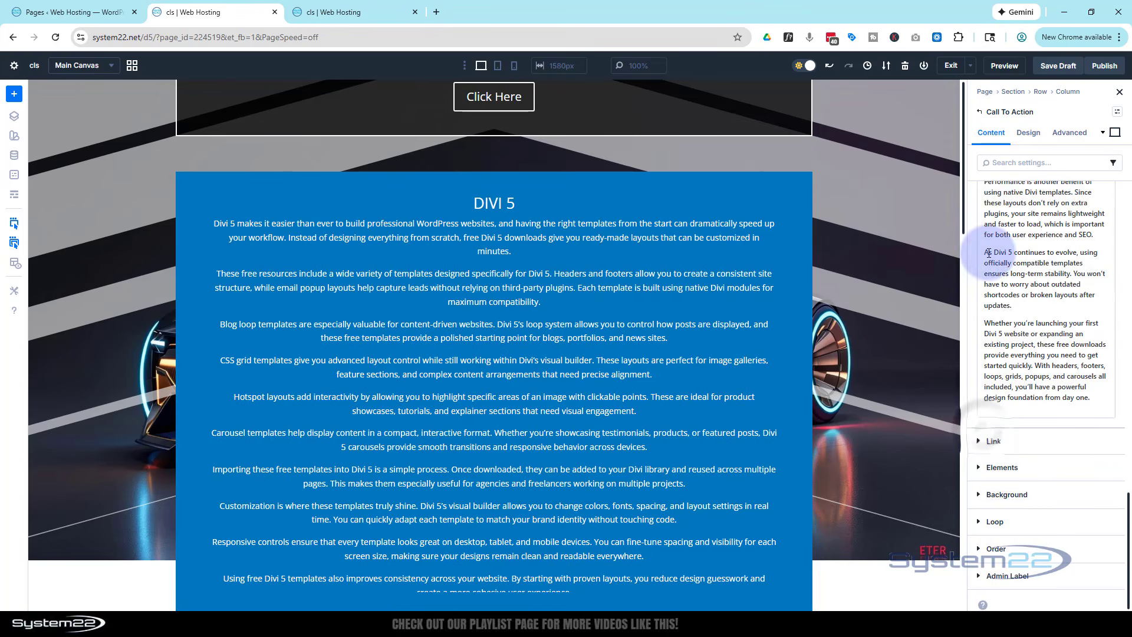
scroll(992, 238, up, 15)
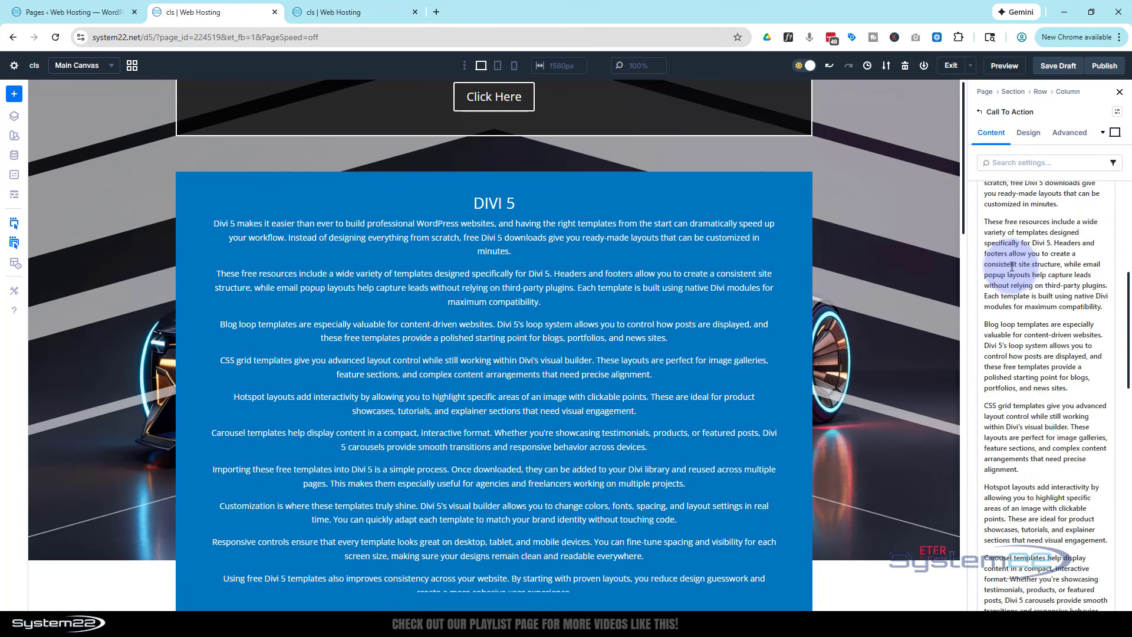
click(986, 432)
key(Return)
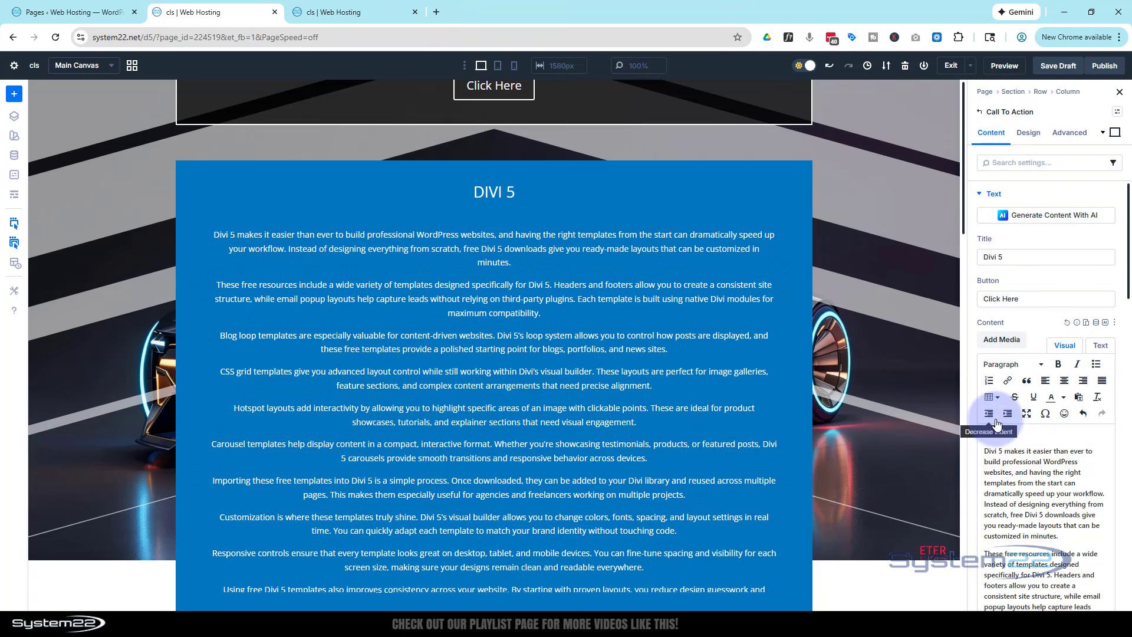
Left-align the body text of the Divi 5 Call To Action module
click(1029, 134)
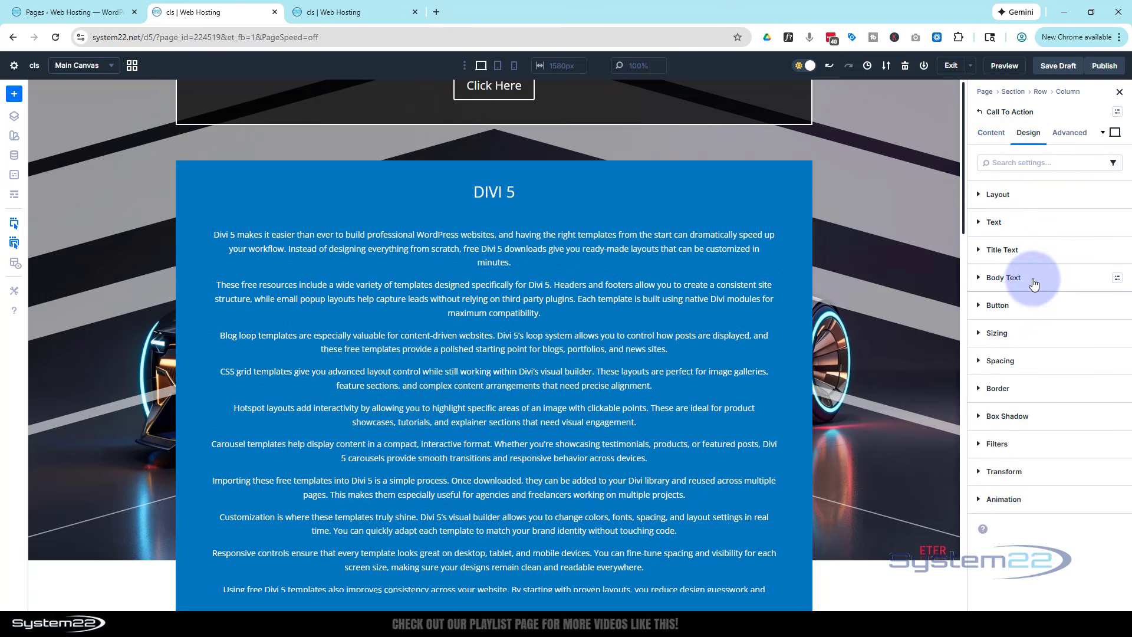
click(1032, 283)
click(1005, 464)
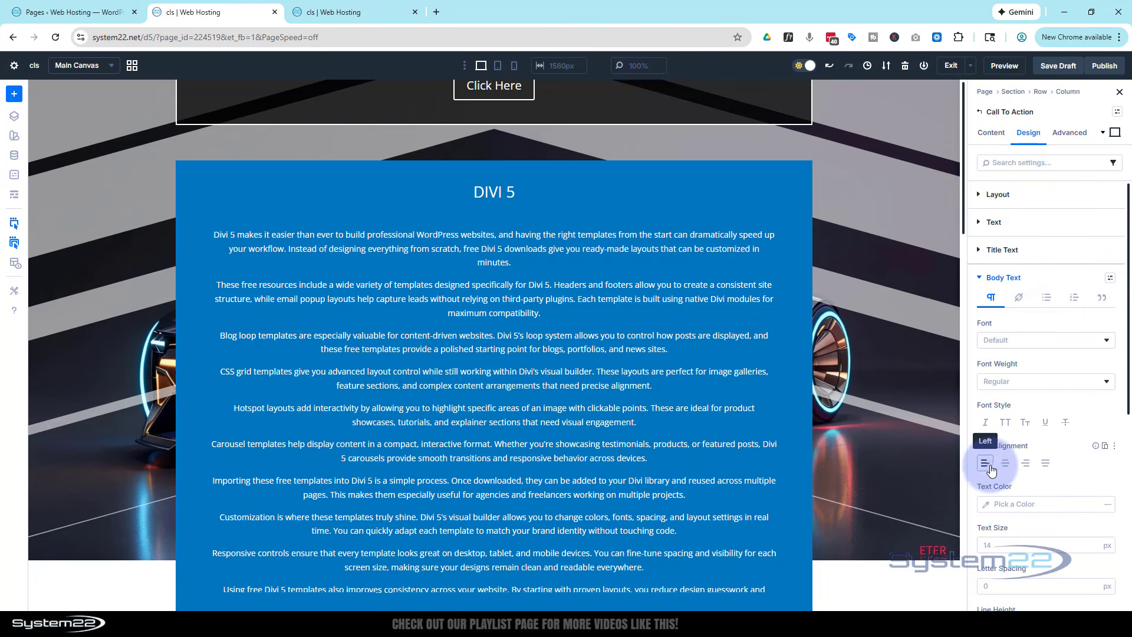
click(985, 463)
scroll(773, 293, down, 2)
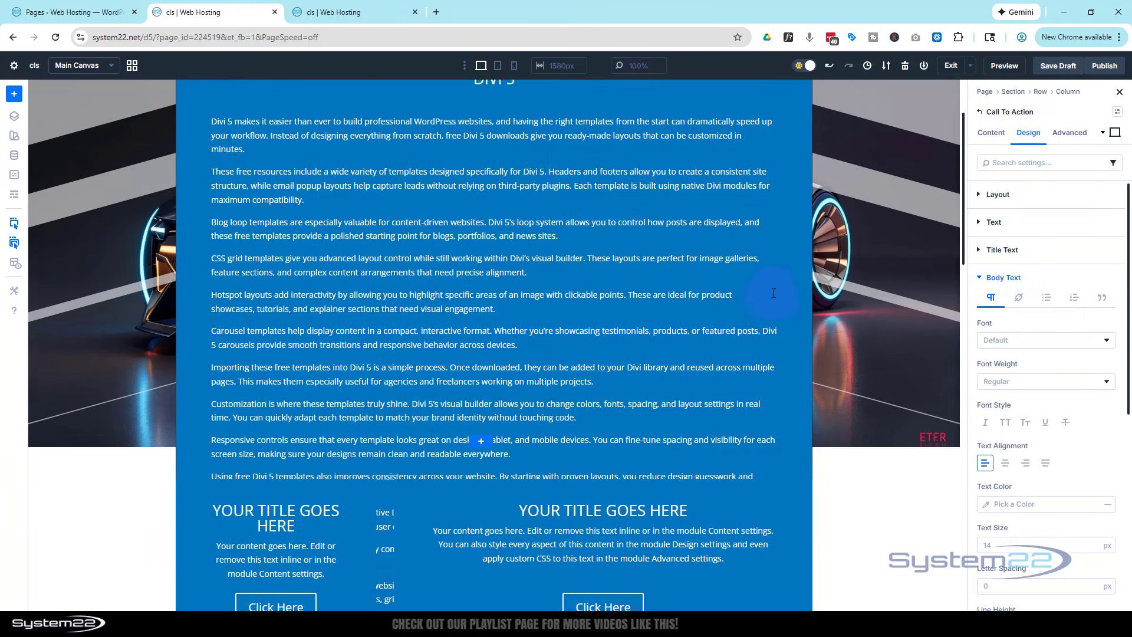
scroll(774, 294, down, 2)
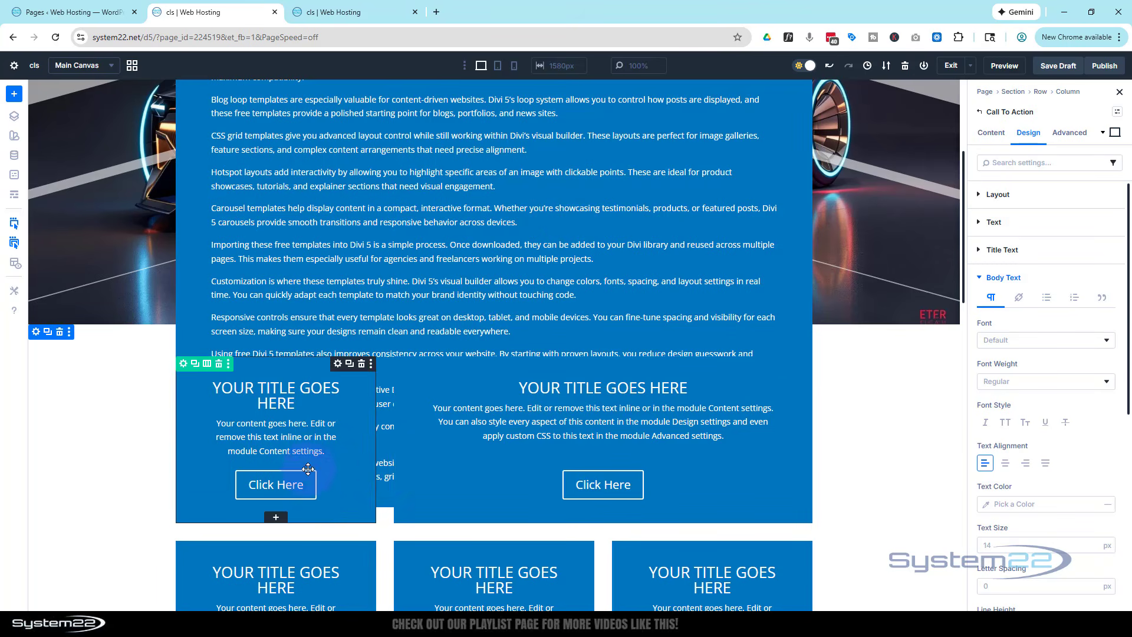
scroll(482, 464, up, 4)
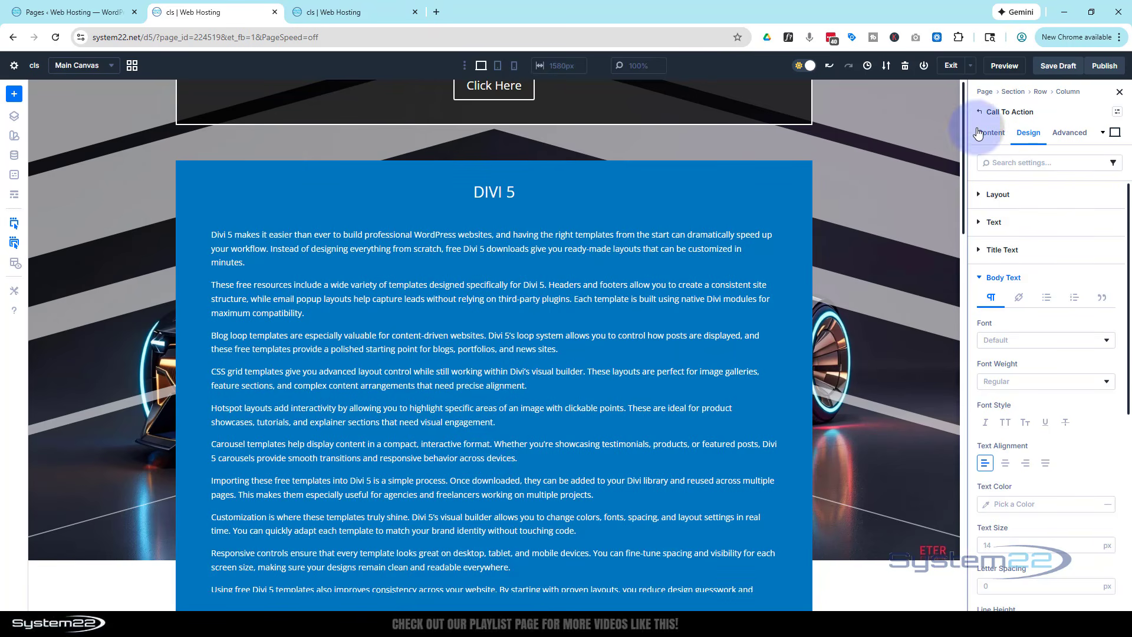
Set the Divi 5 Call To Action module's background color to black (000000)
click(992, 132)
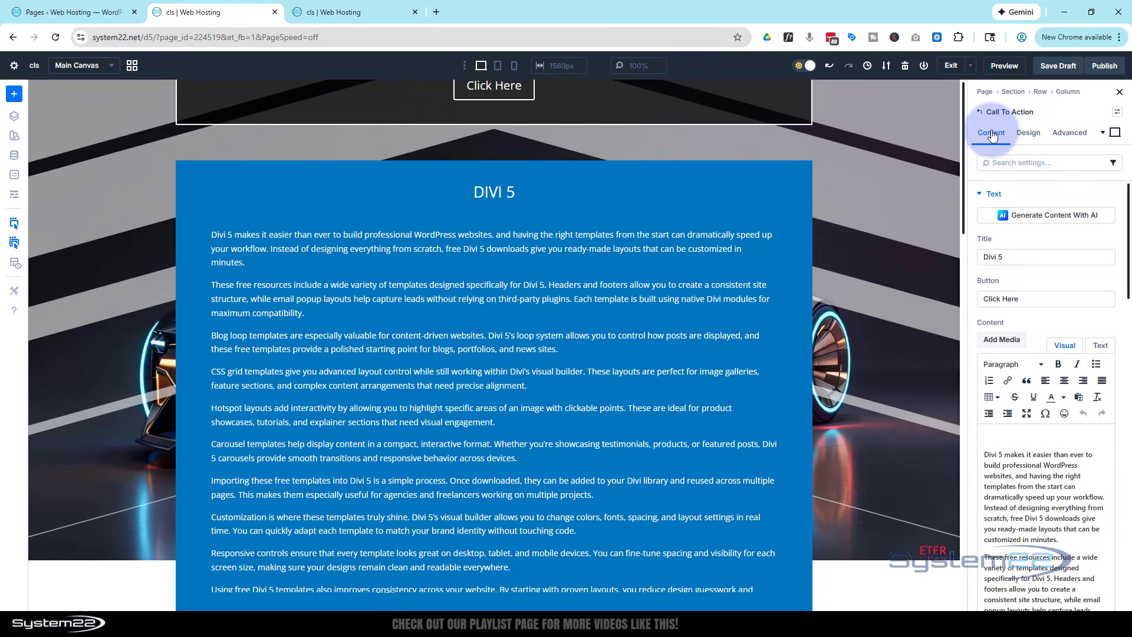
scroll(1018, 237, down, 15)
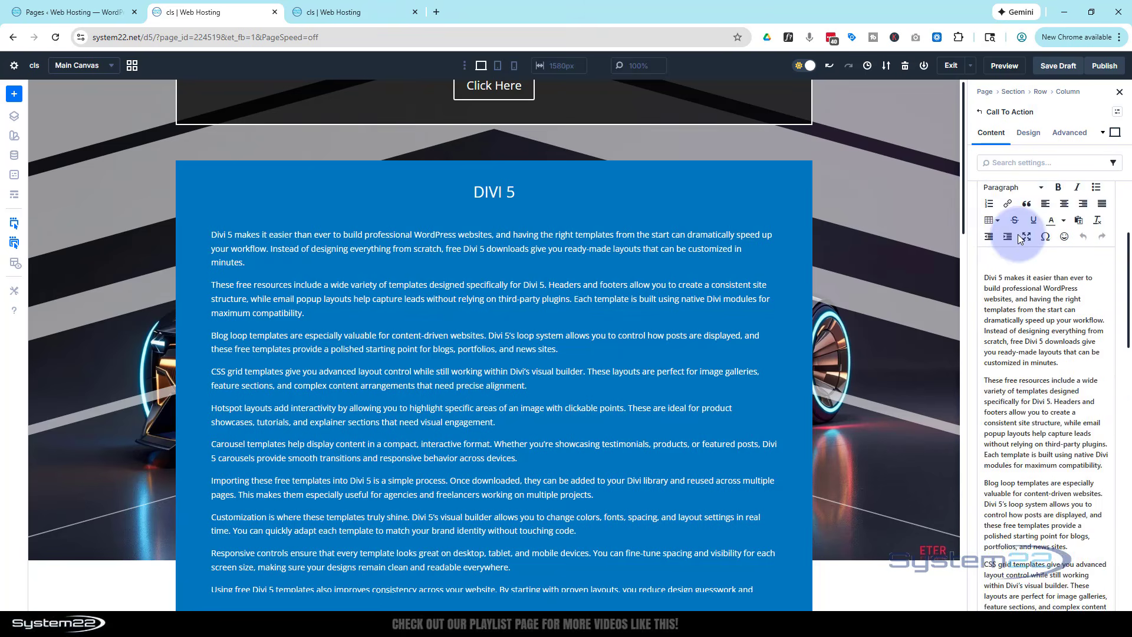
scroll(1018, 234, down, 5)
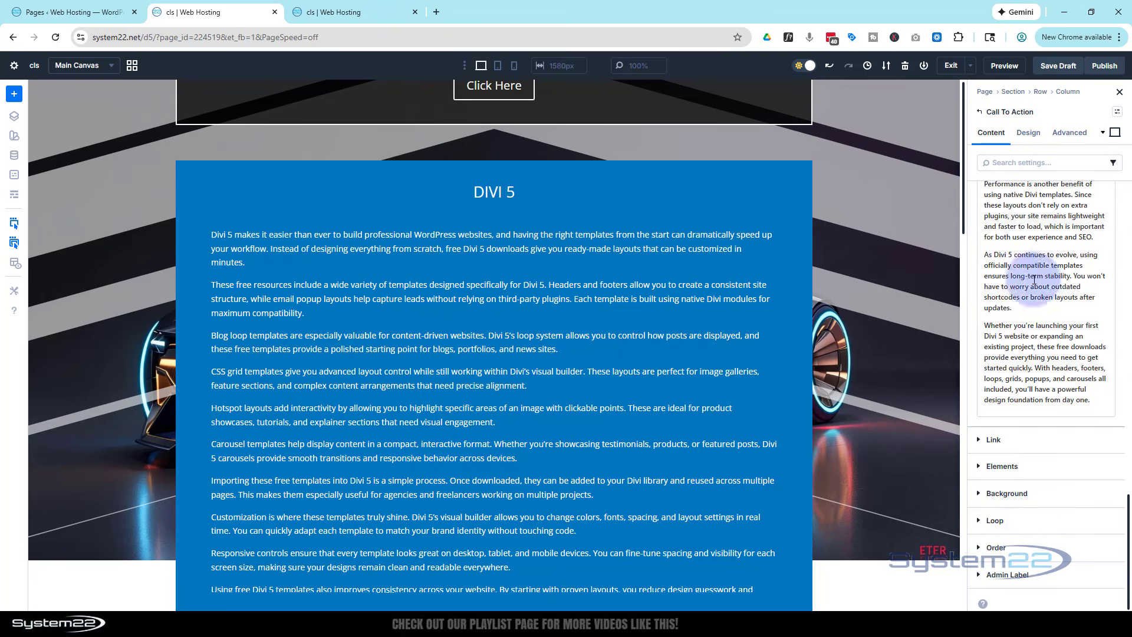
click(1007, 495)
click(1014, 409)
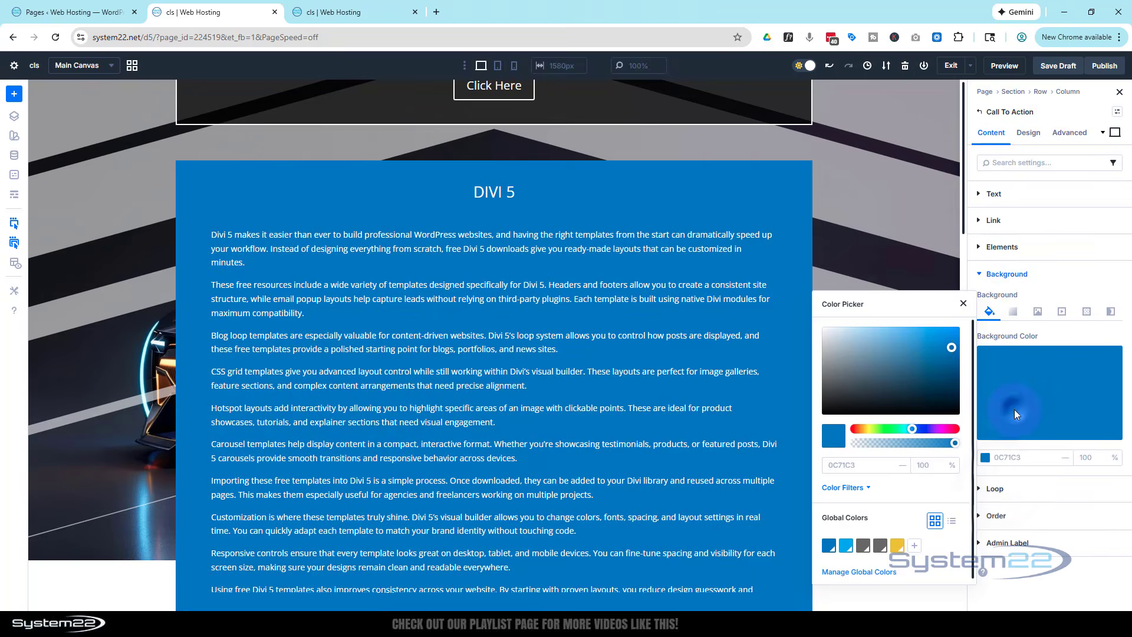
drag(830, 408, 821, 422)
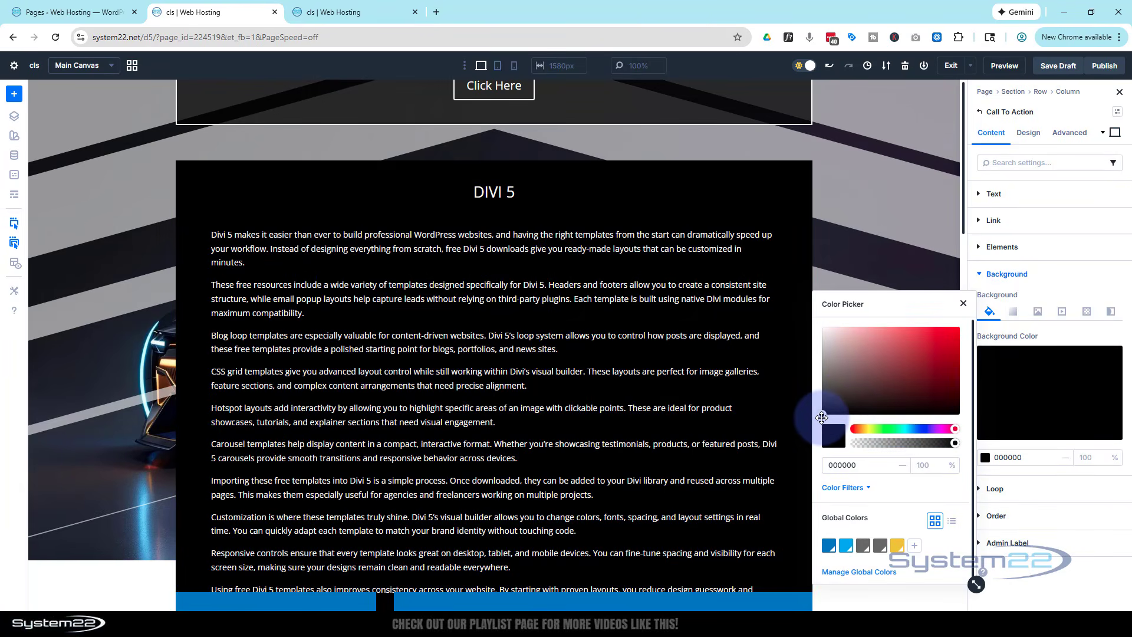
click(1048, 277)
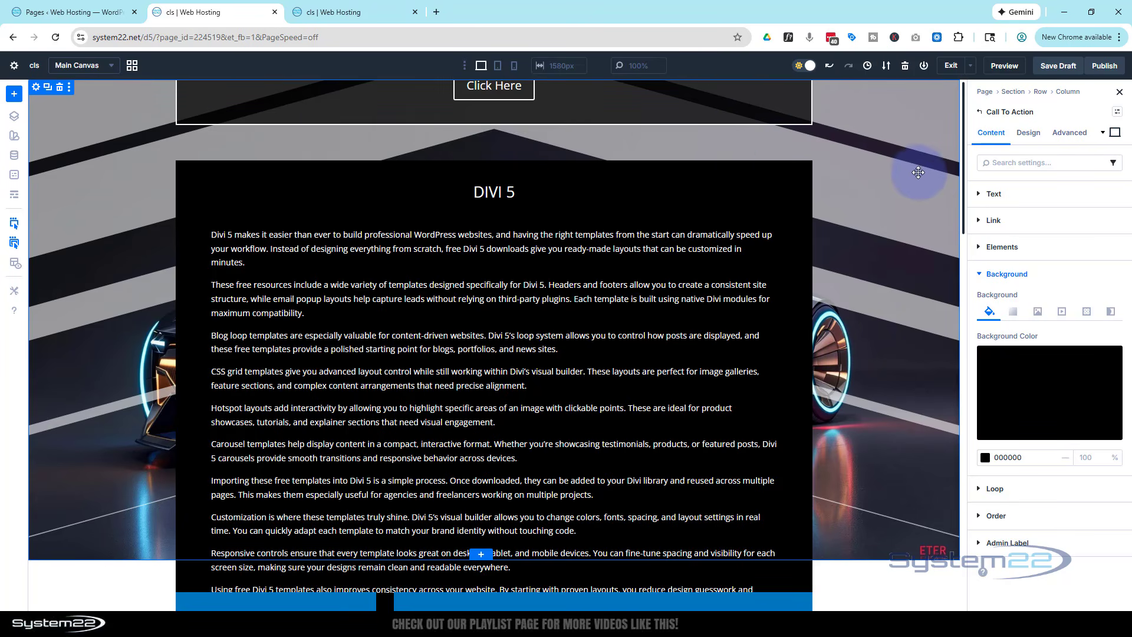
Give the Divi 5 Call To Action module a 2 px white (FFFFFF) border on all sides
click(1029, 133)
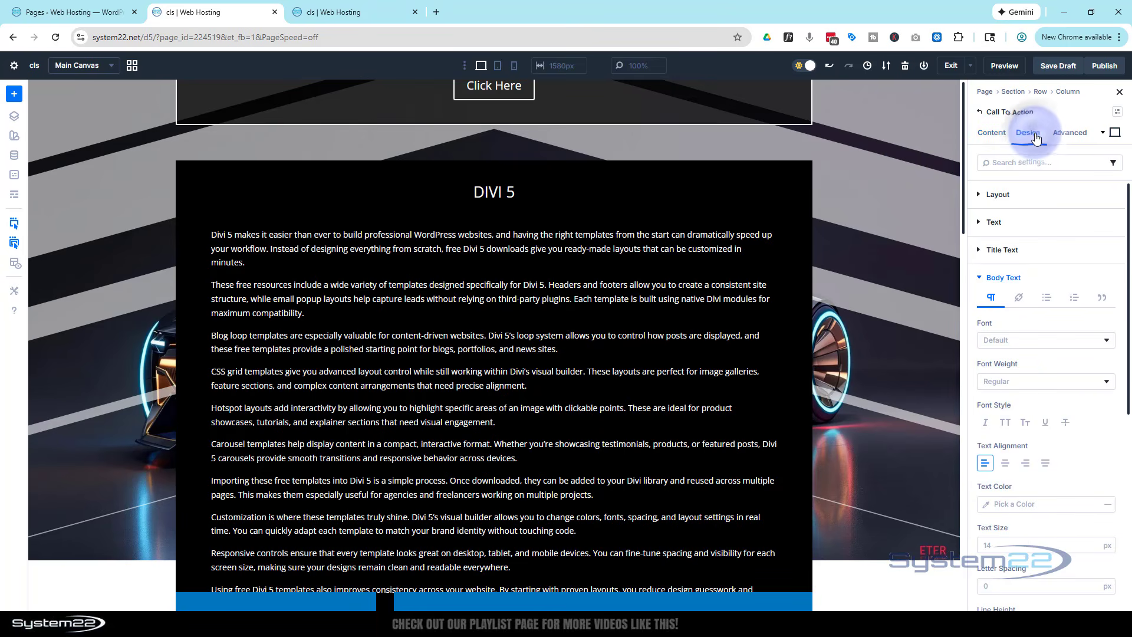
click(980, 280)
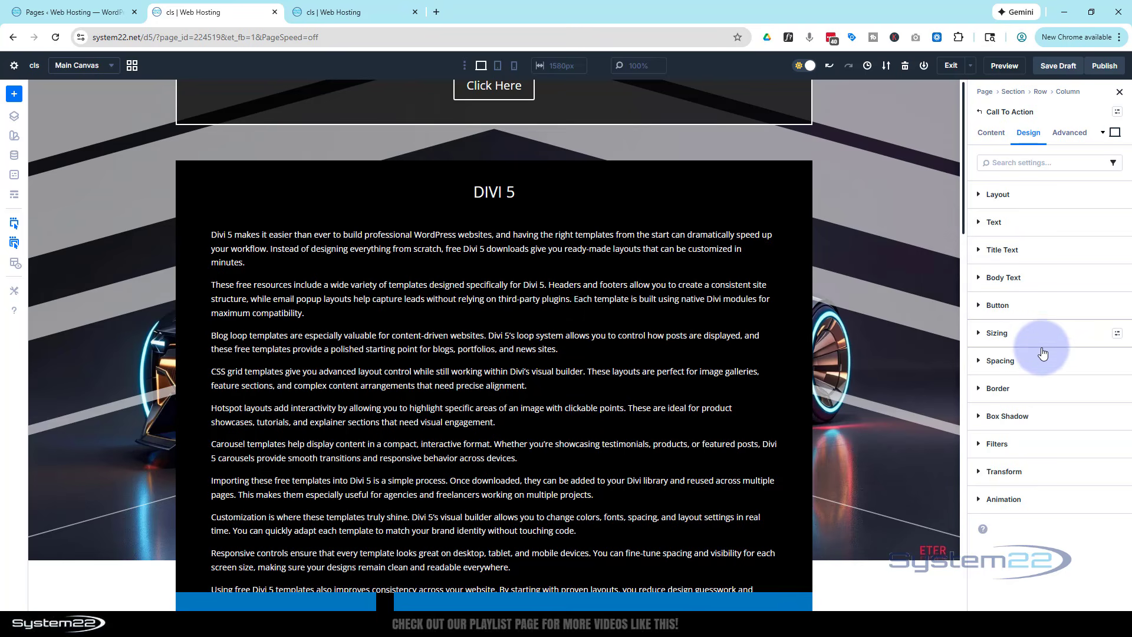
click(978, 389)
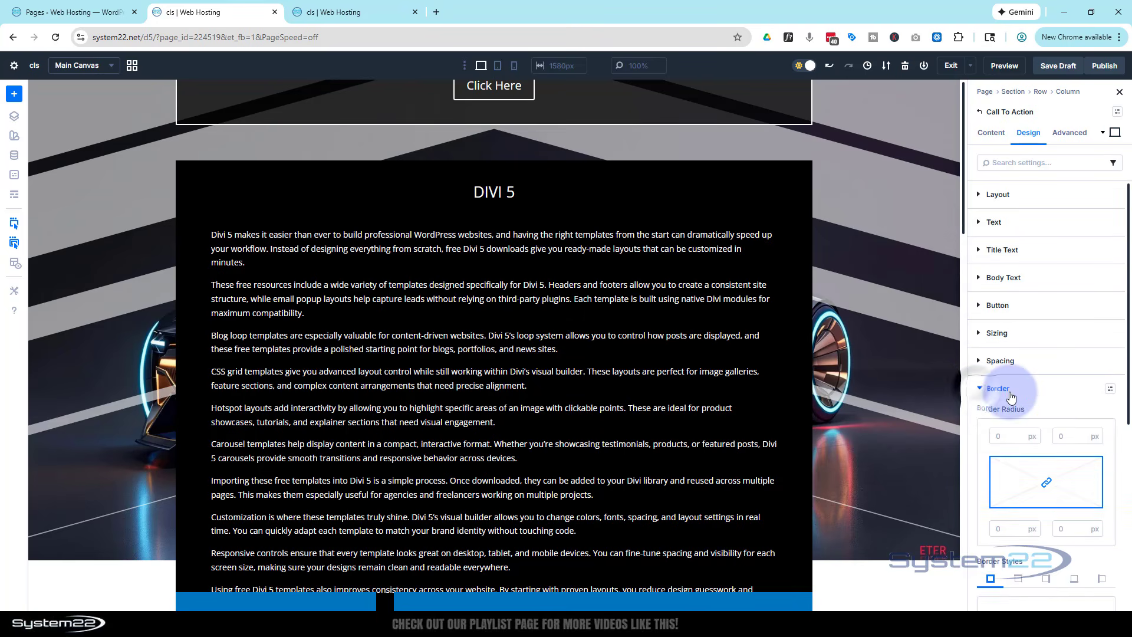
scroll(978, 394, down, 3)
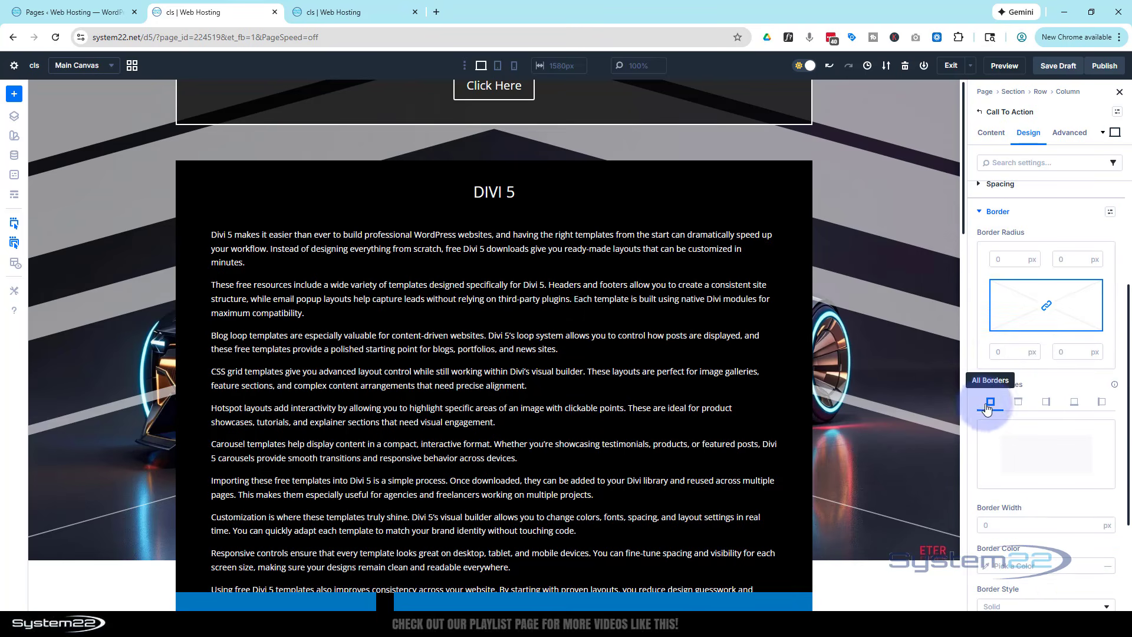
scroll(1041, 392, down, 2)
click(1094, 404)
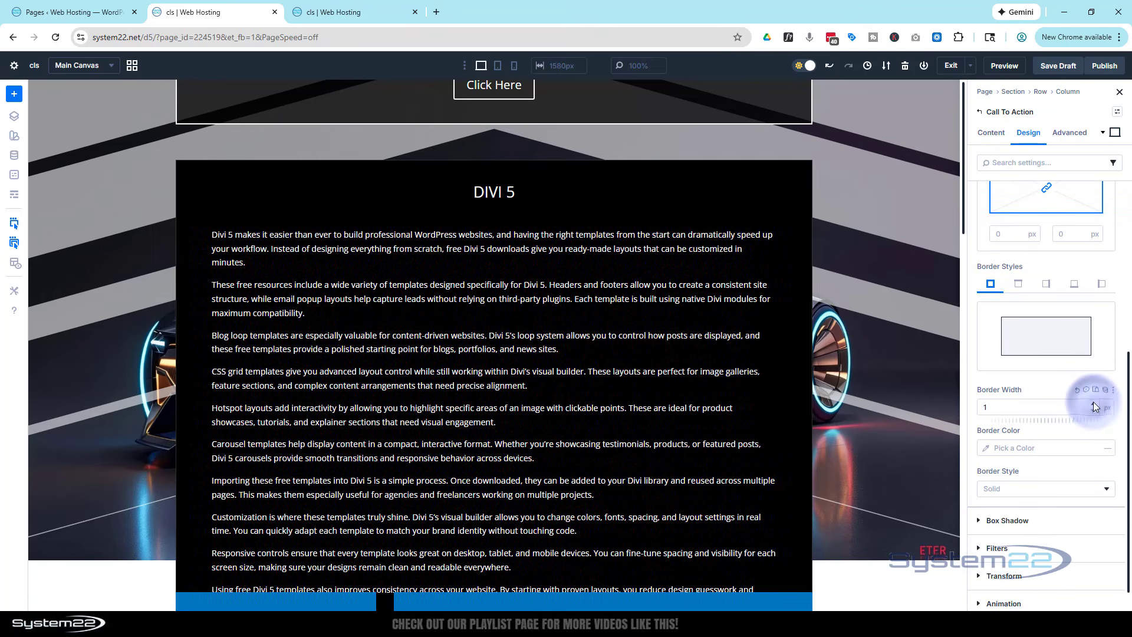
click(1094, 403)
click(988, 447)
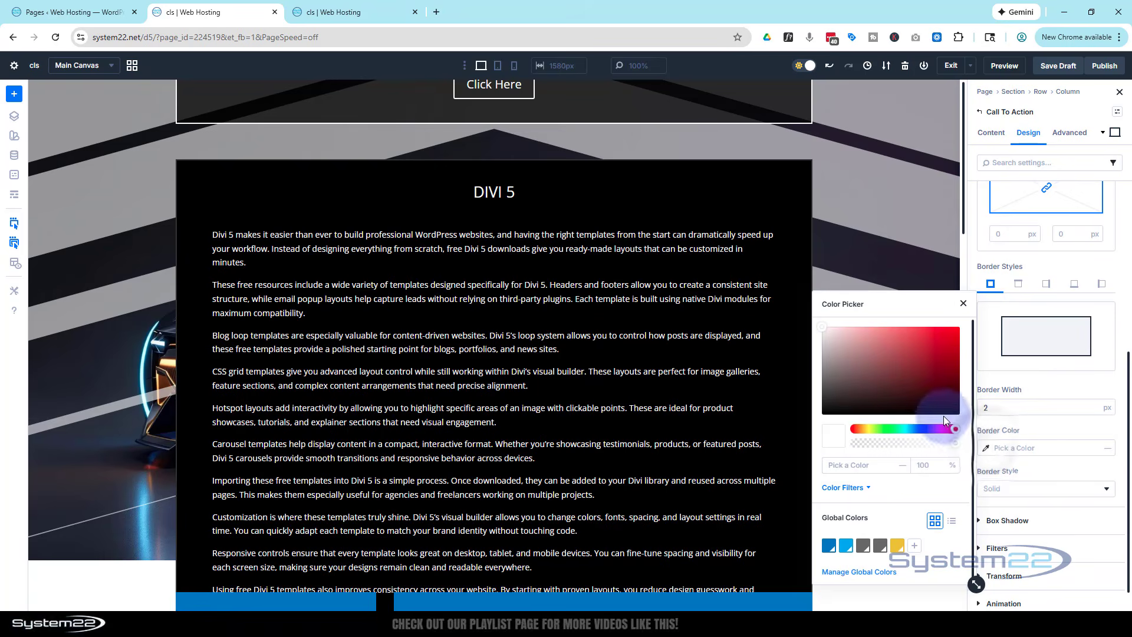
drag(877, 374, 814, 316)
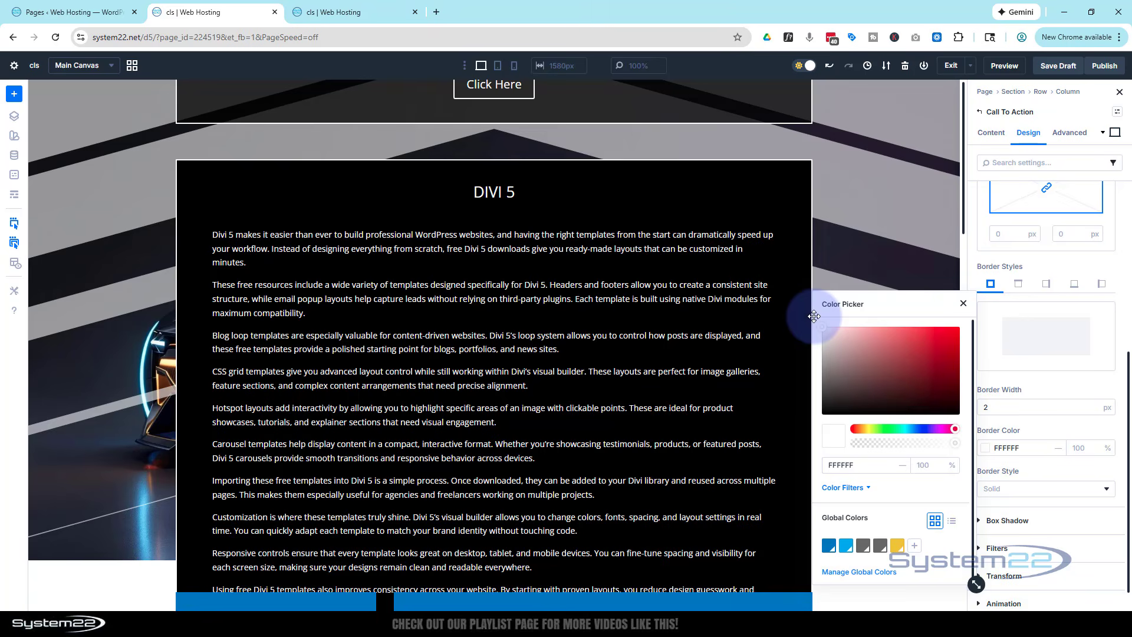
click(1098, 381)
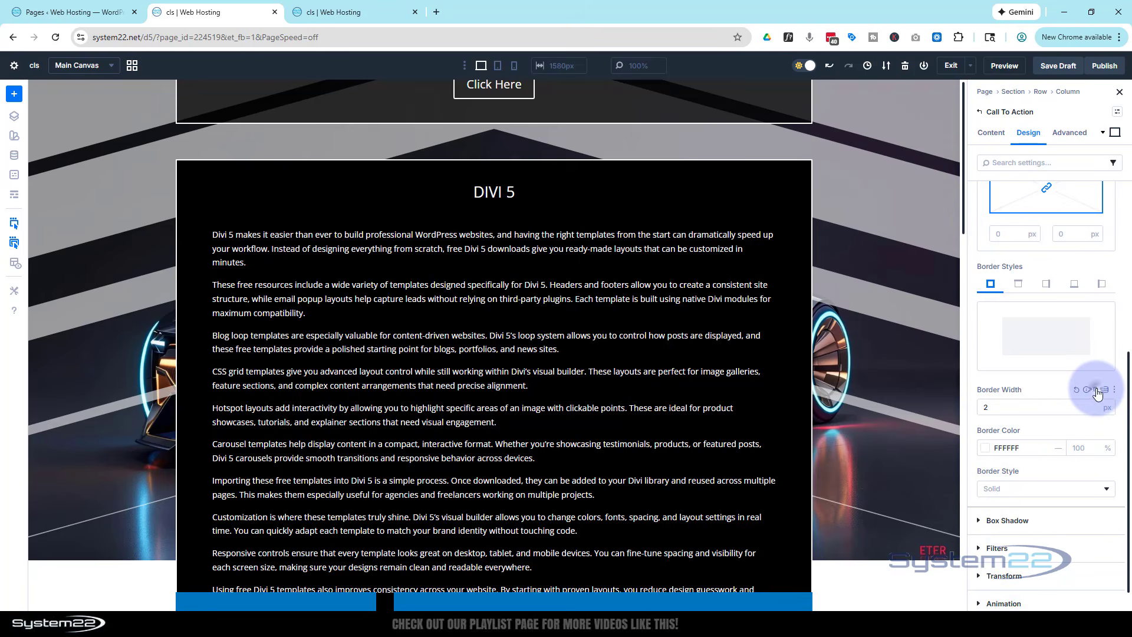
Apply the Preset 1 box shadow to the Call To Action module with a blur strength of 50 px
scroll(1103, 372, down, 1)
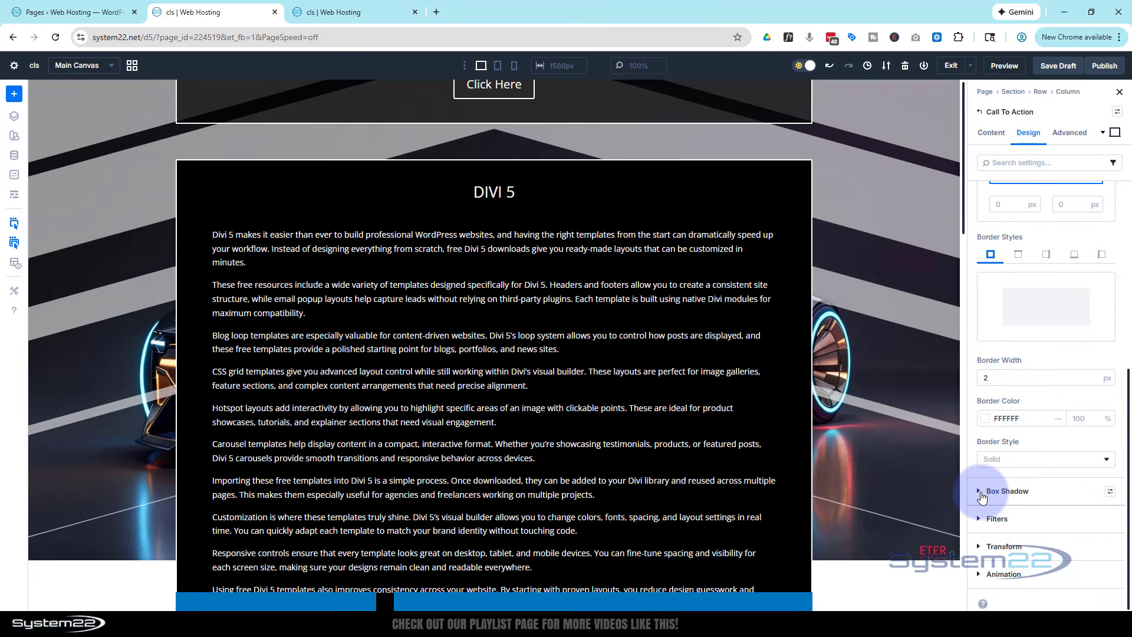
click(1002, 493)
click(1030, 460)
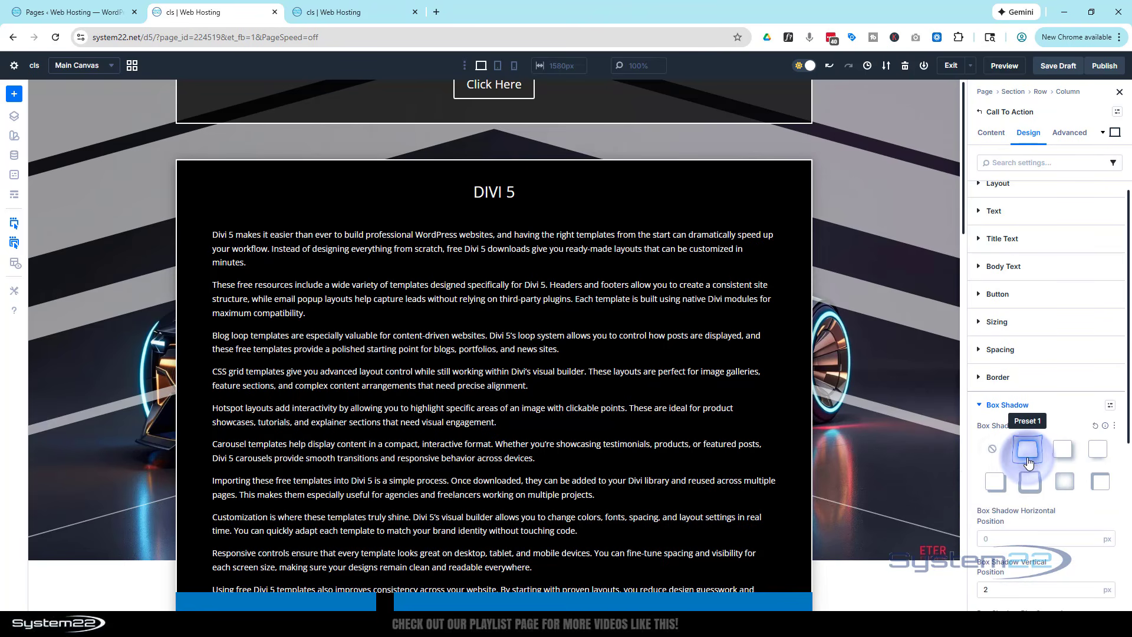
scroll(1030, 440, down, 4)
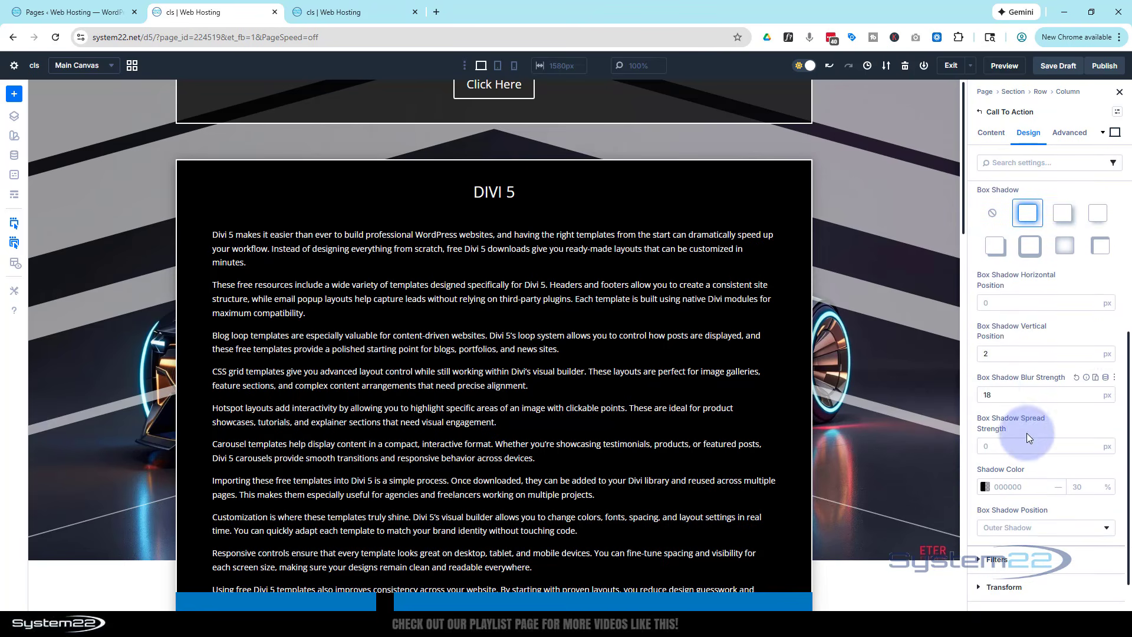
click(1001, 393)
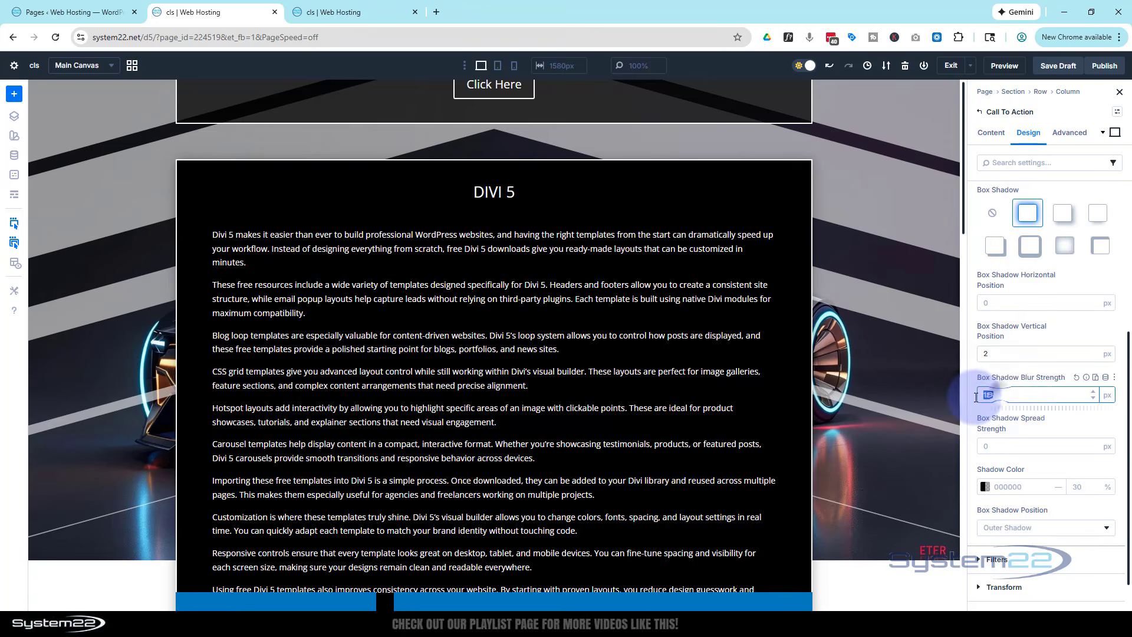
double_click(993, 395)
text(50)
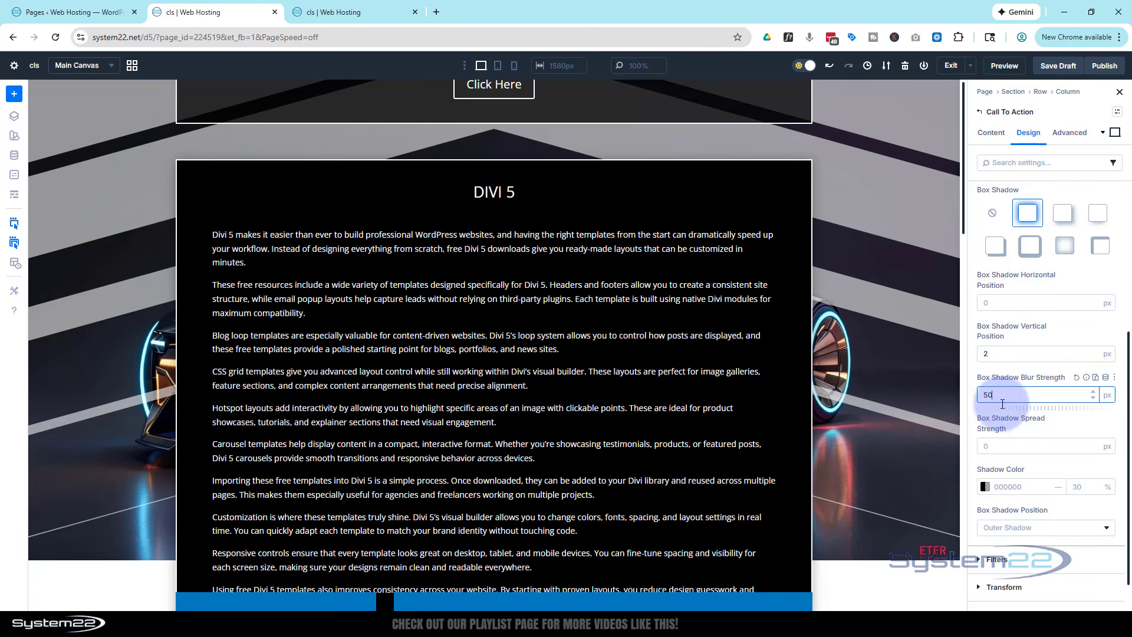
Raise the opacity of the Call To Action module's black box shadow color to 100%
click(984, 488)
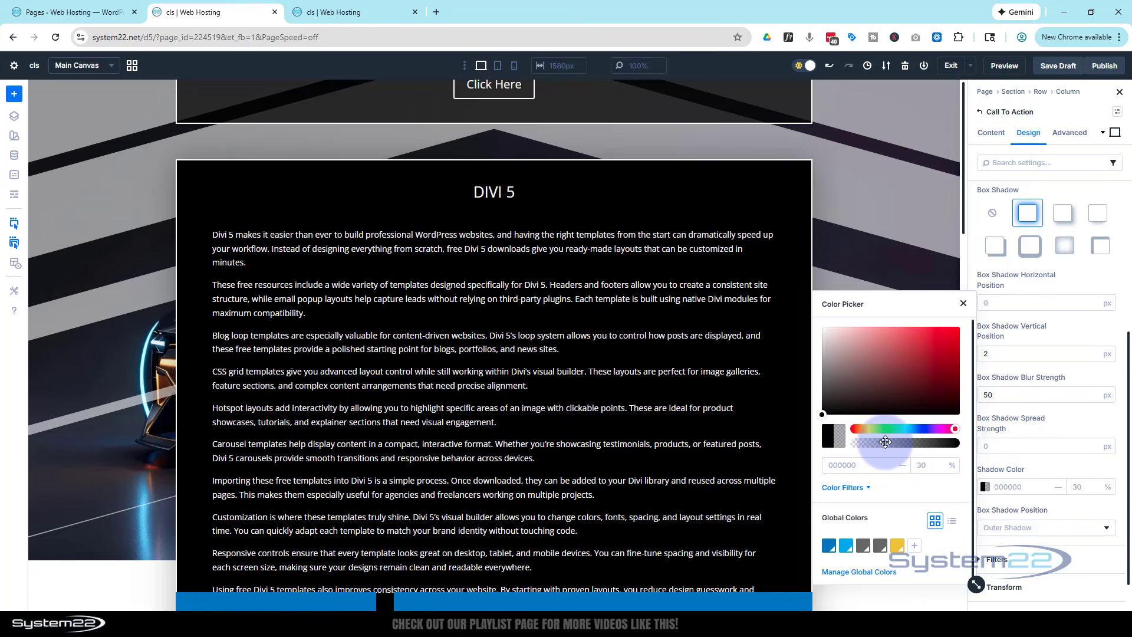
drag(886, 443, 1009, 444)
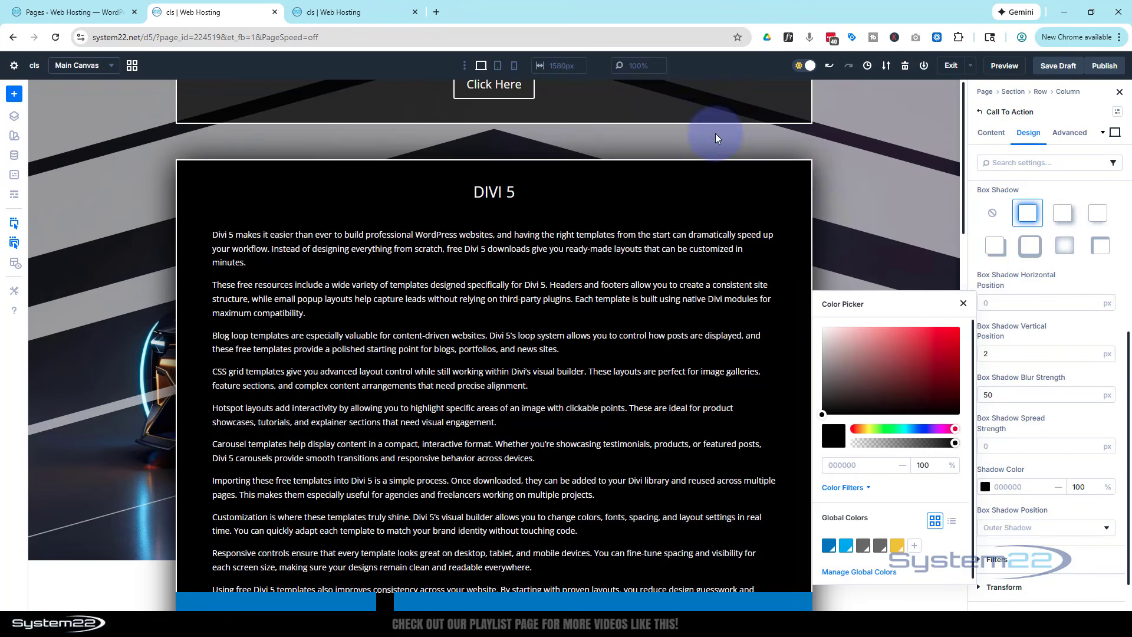
click(1073, 329)
click(686, 292)
Set the Z Index of the row containing the Divi 5 Call To Action module to 99
scroll(687, 293, down, 3)
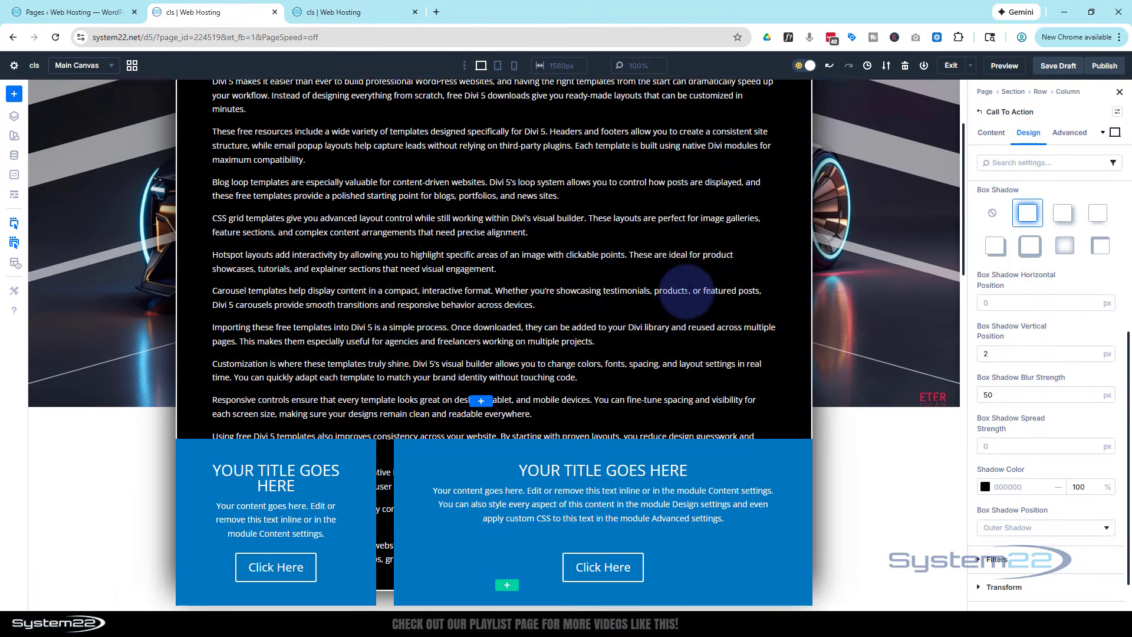
scroll(687, 292, down, 1)
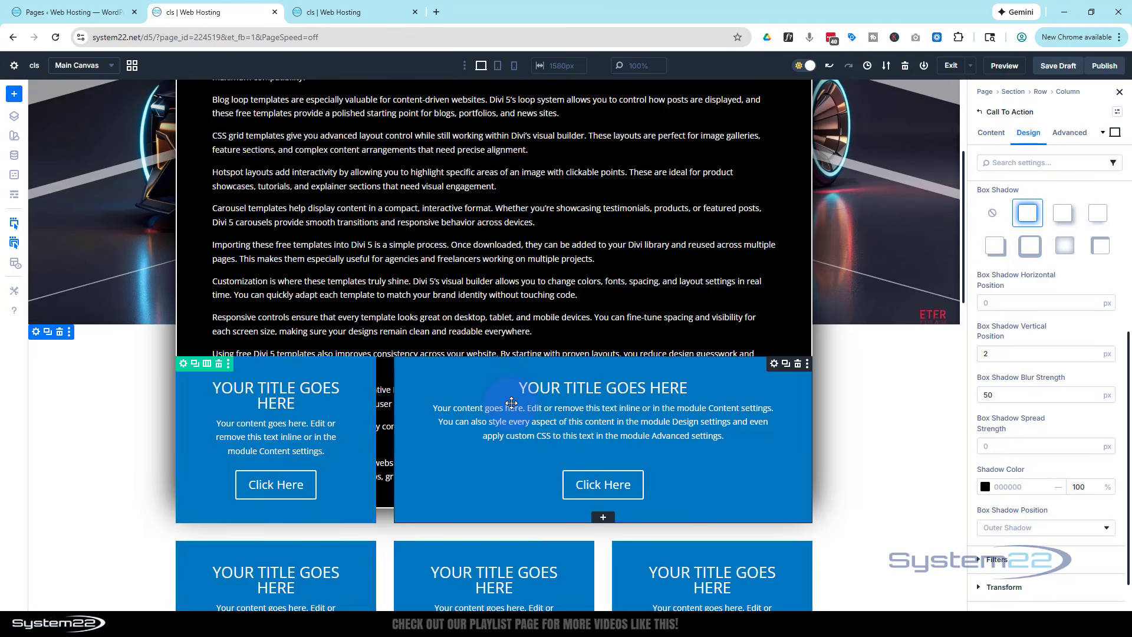
scroll(515, 400, up, 3)
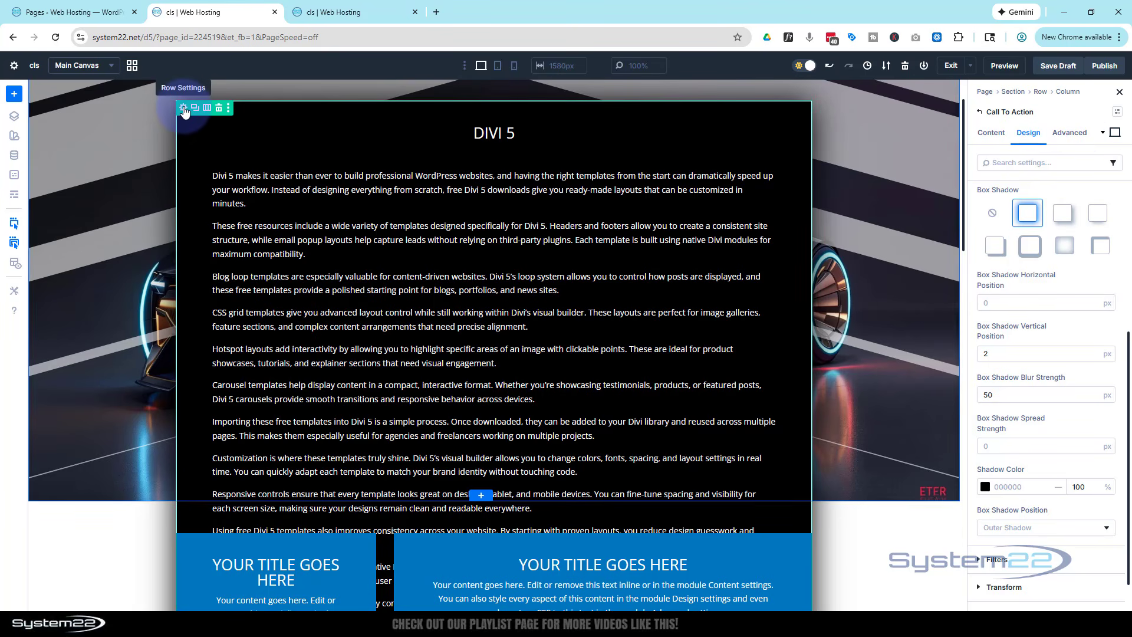
click(185, 112)
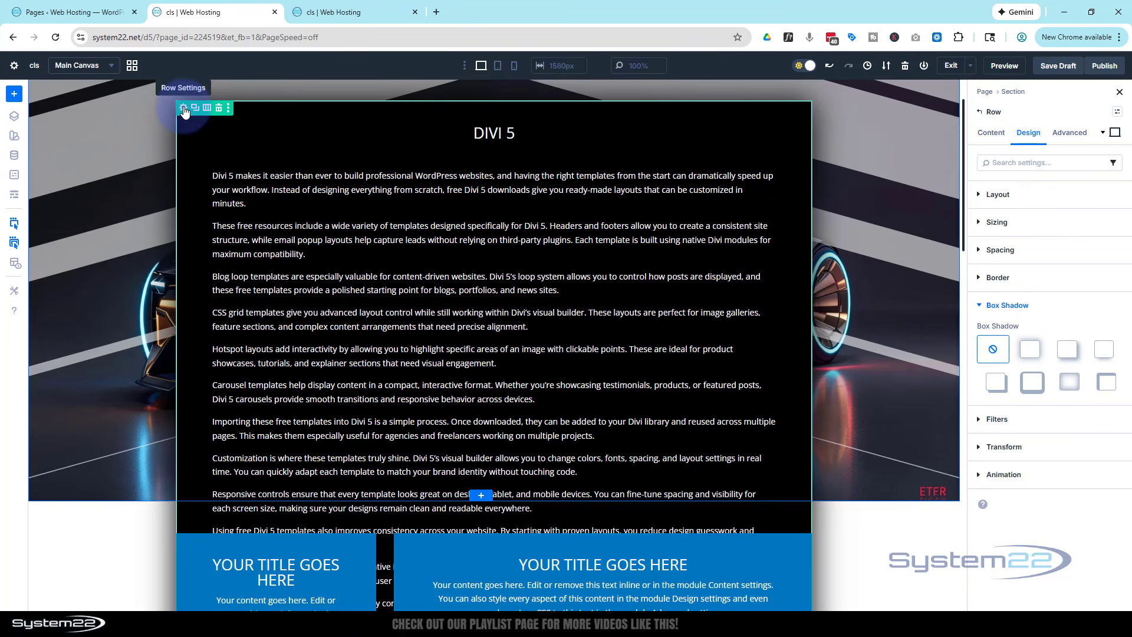
click(1068, 133)
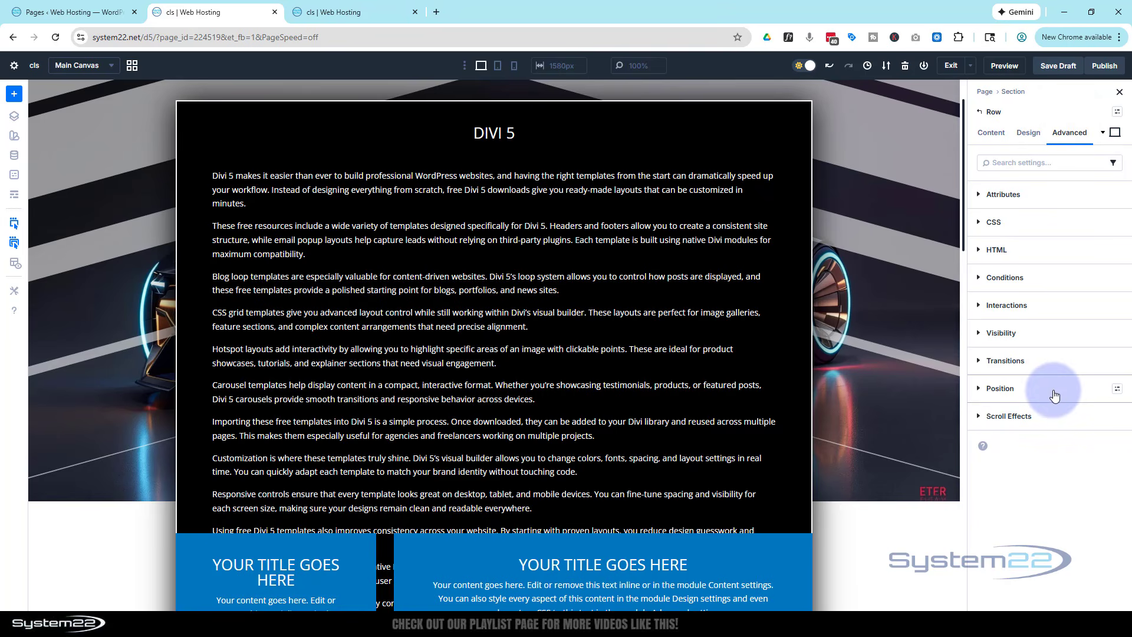
click(1053, 395)
scroll(1063, 367, down, 2)
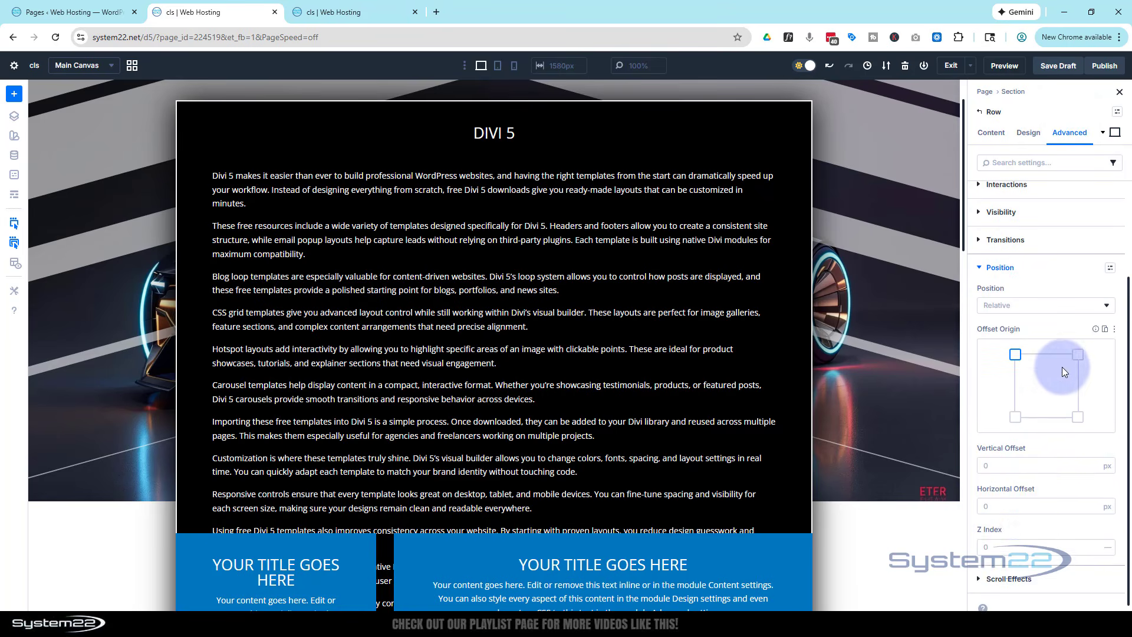
click(1027, 540)
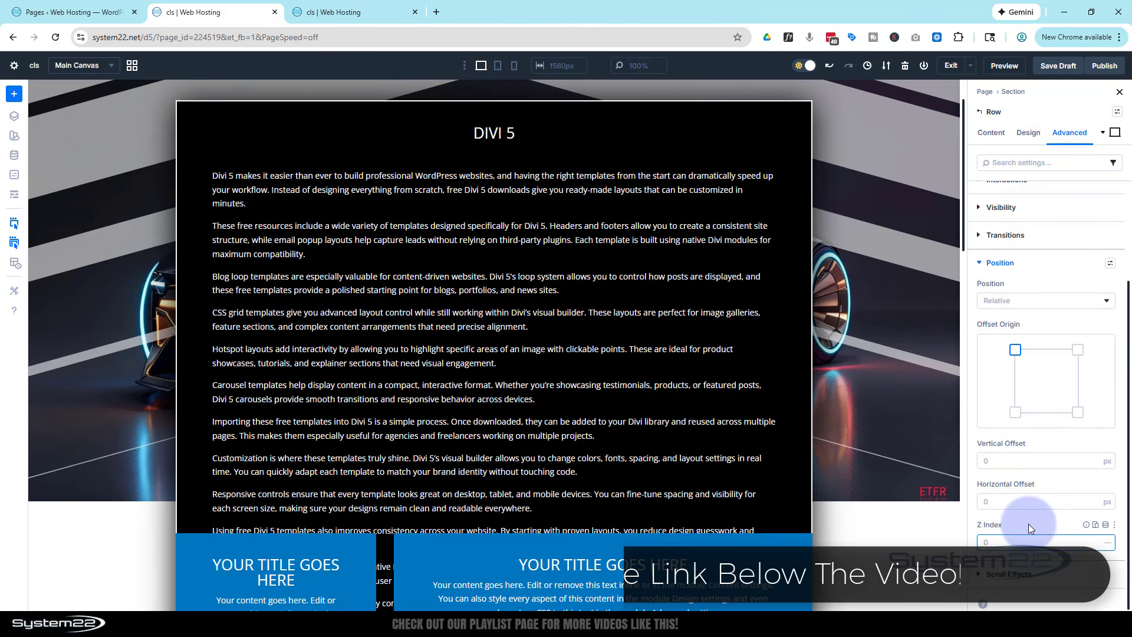
text(99)
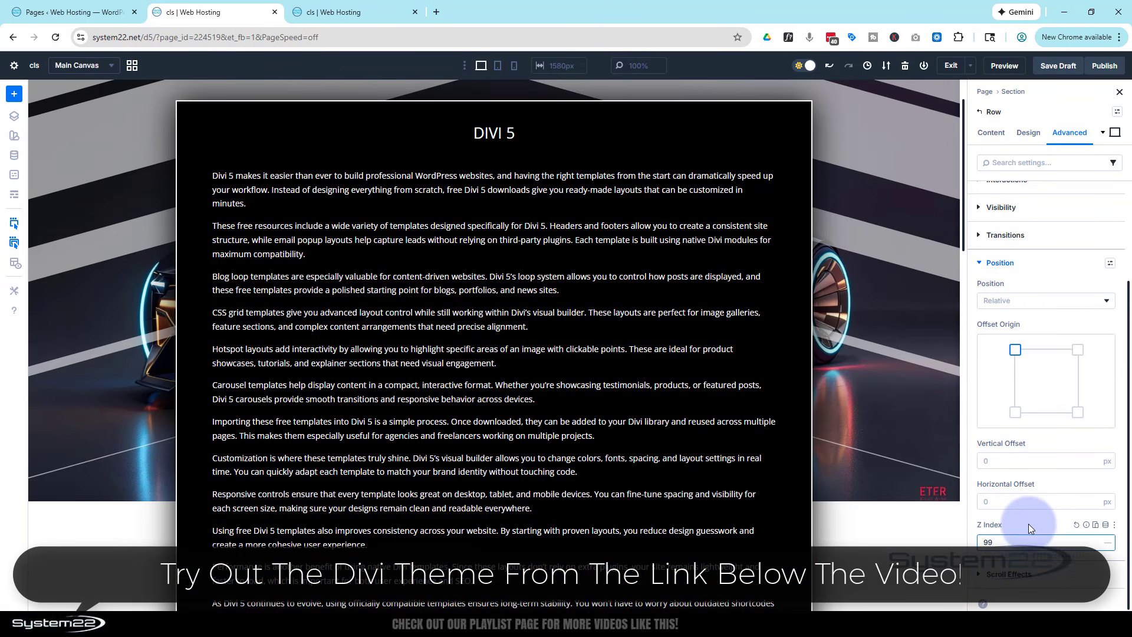
Add an Icon module below the Divi 5 Call To Action module in the same column
scroll(824, 293, down, 3)
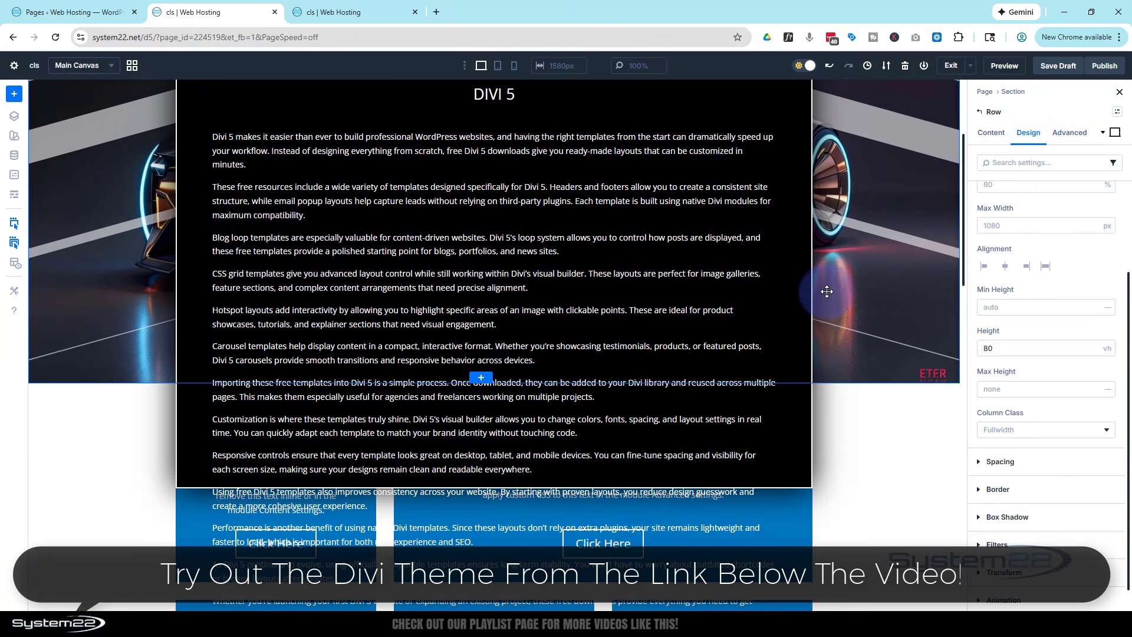
scroll(525, 326, up, 1)
scroll(525, 326, up, 2)
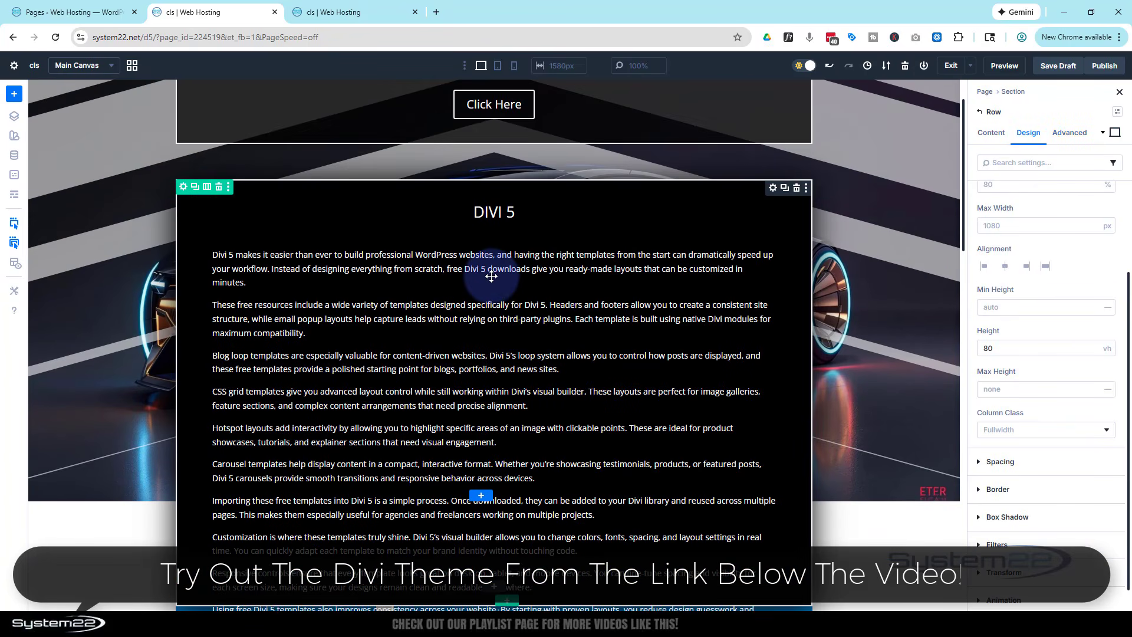
scroll(492, 274, down, 1)
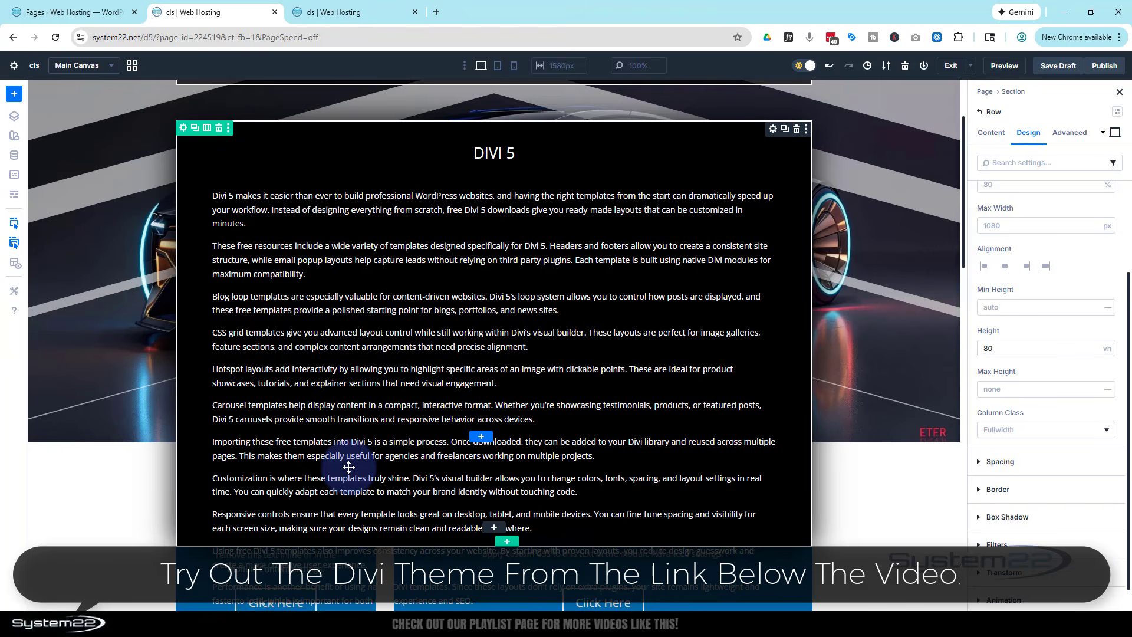
scroll(348, 466, down, 1)
scroll(349, 466, up, 1)
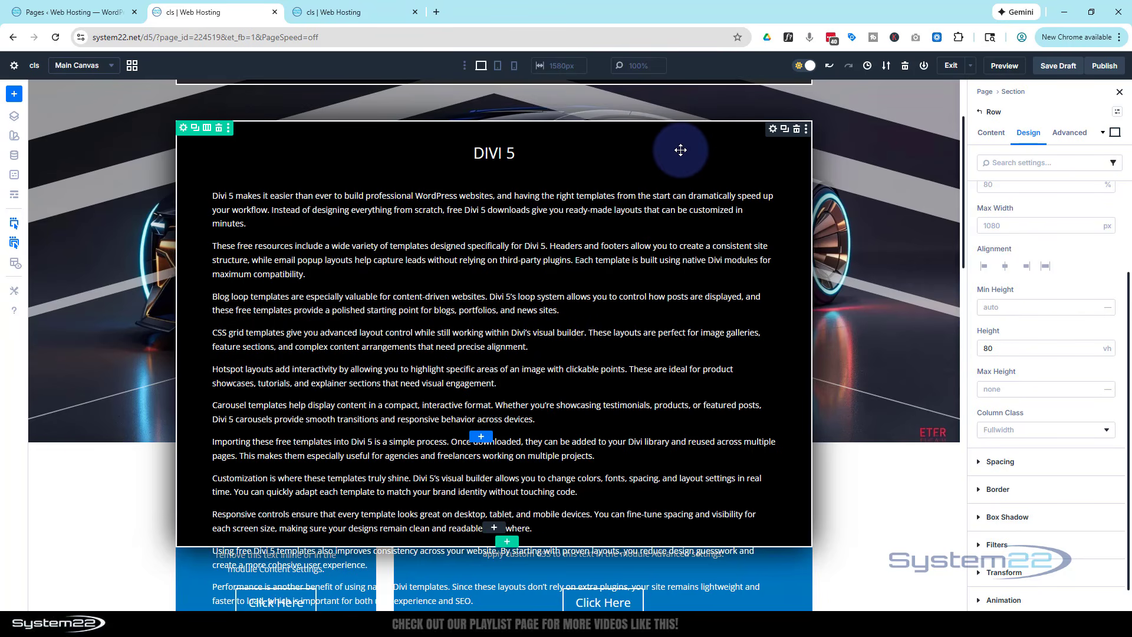
click(495, 534)
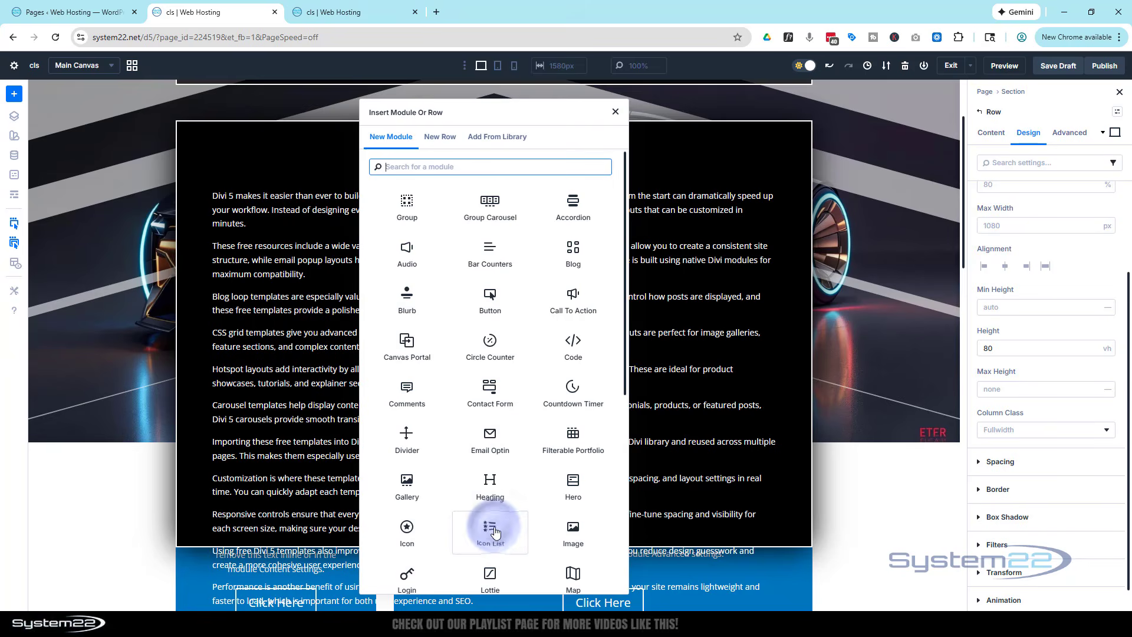
click(405, 530)
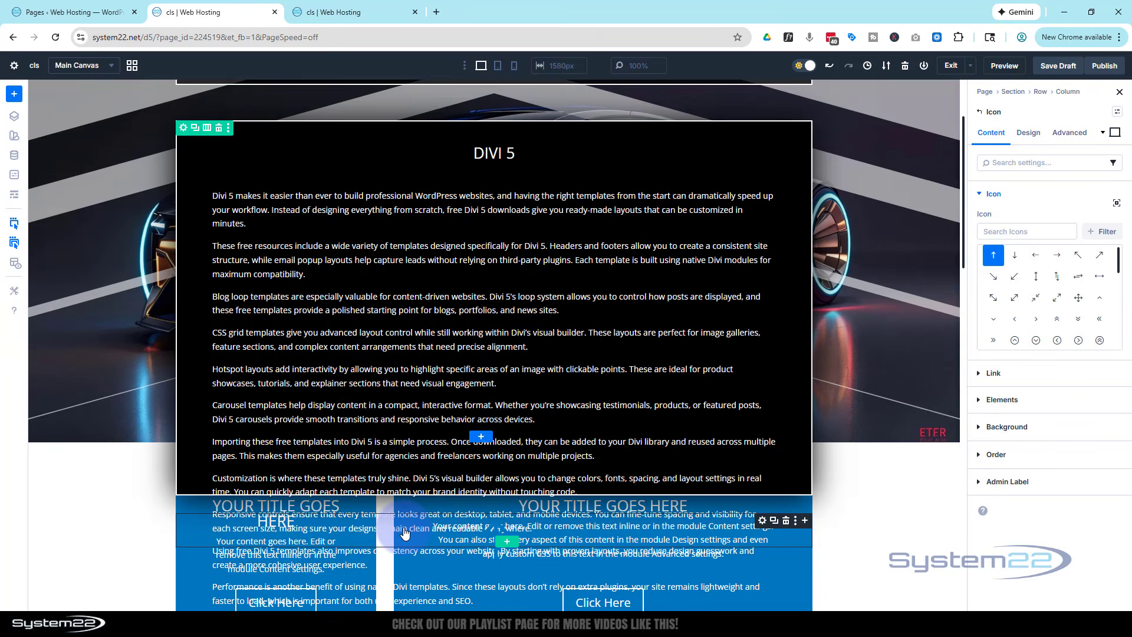
Search the icons for "close" and choose the solid circled X for the new Icon module
click(1032, 231)
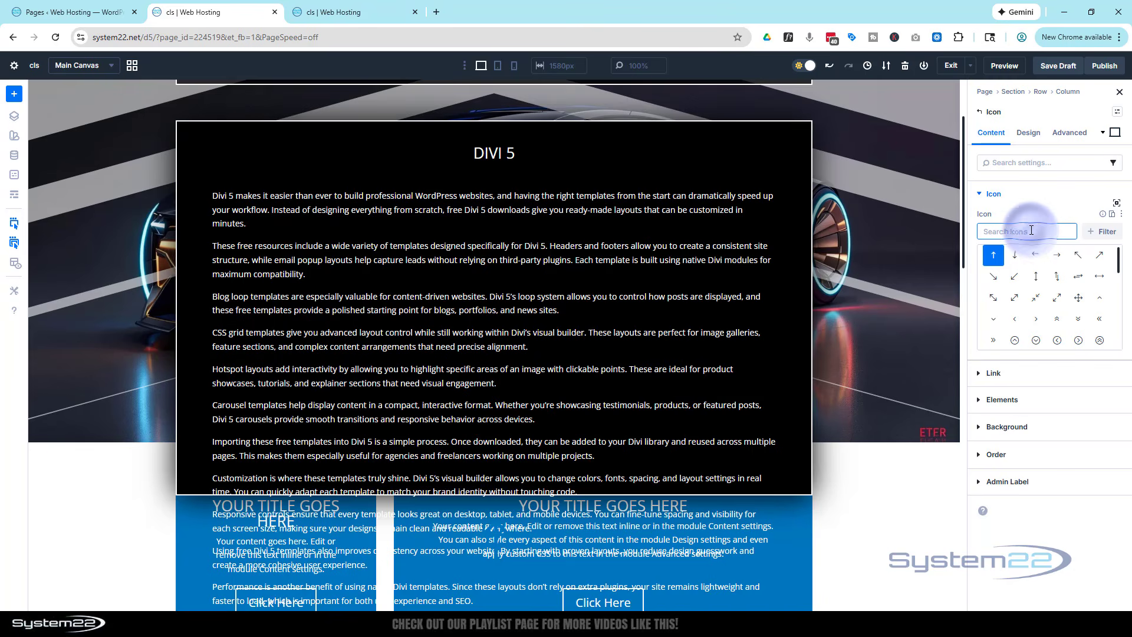
text(close)
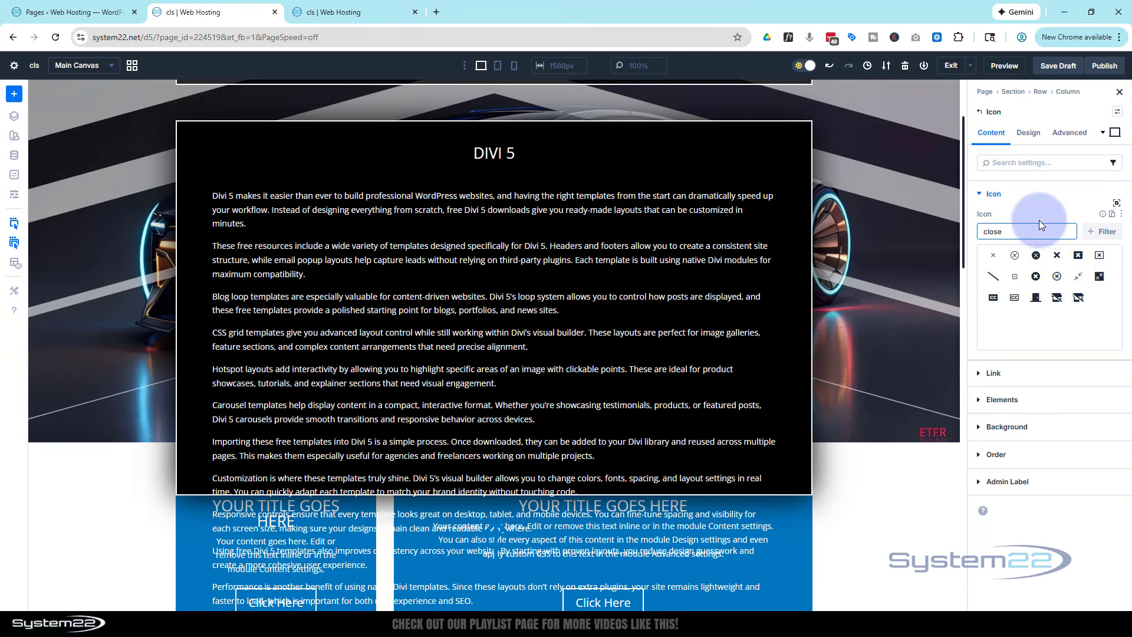
click(1037, 255)
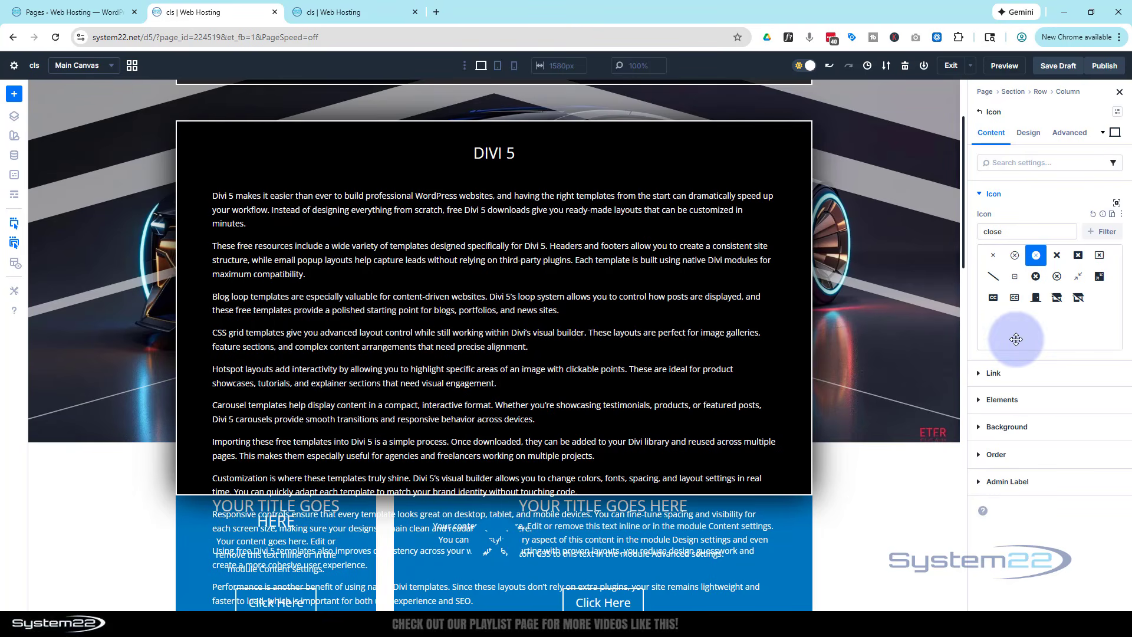
Set the Z Index of the close Icon module to 100
click(1071, 133)
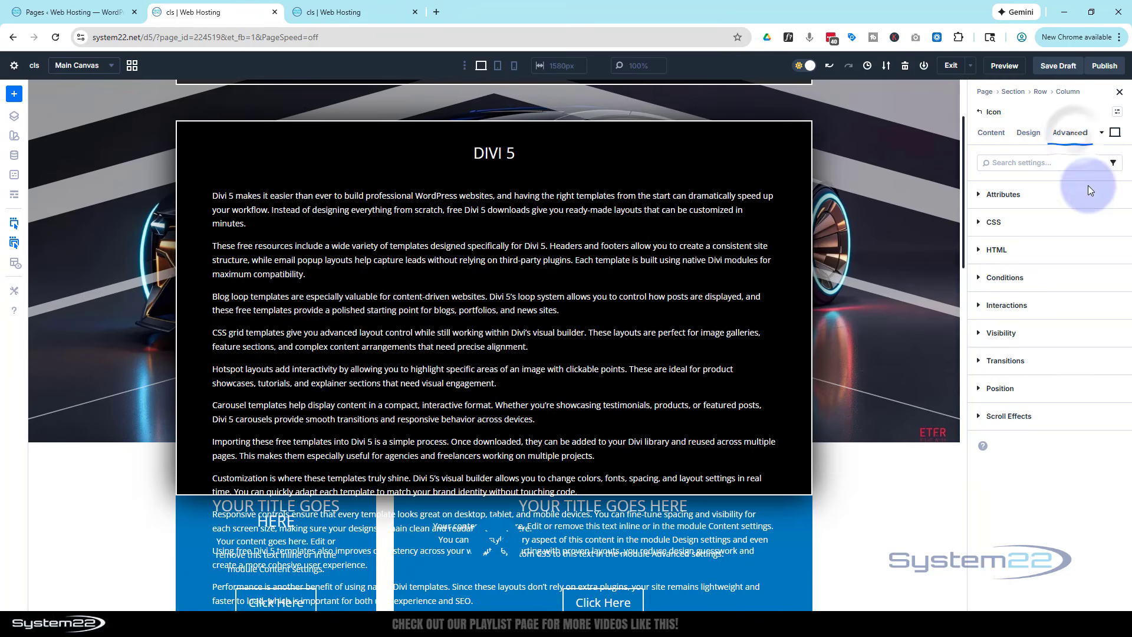
click(1056, 390)
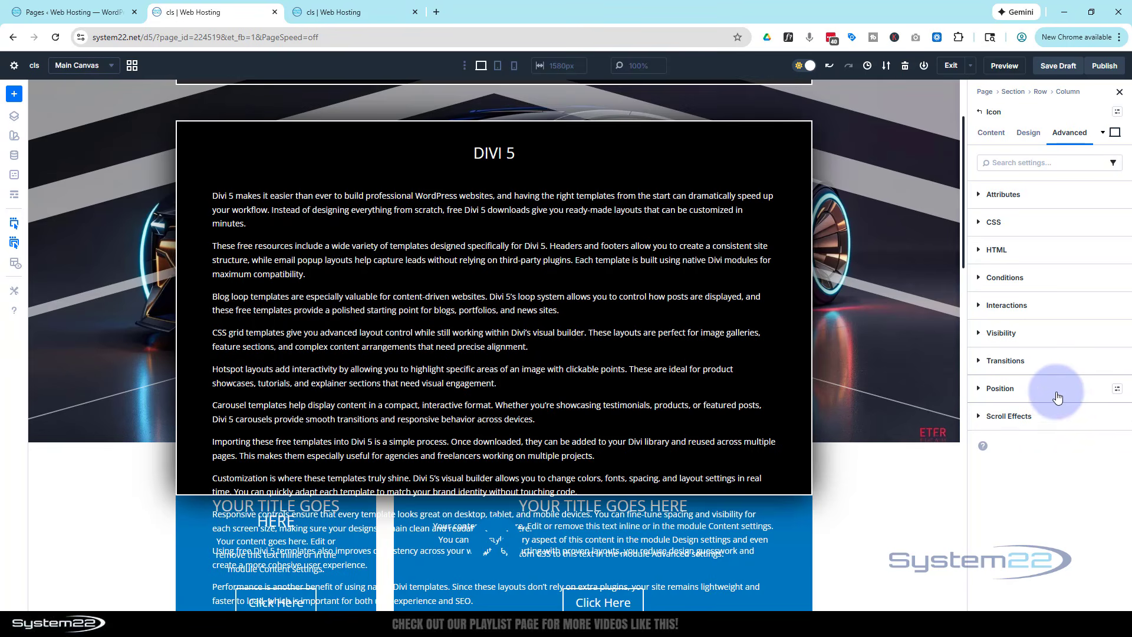
click(996, 469)
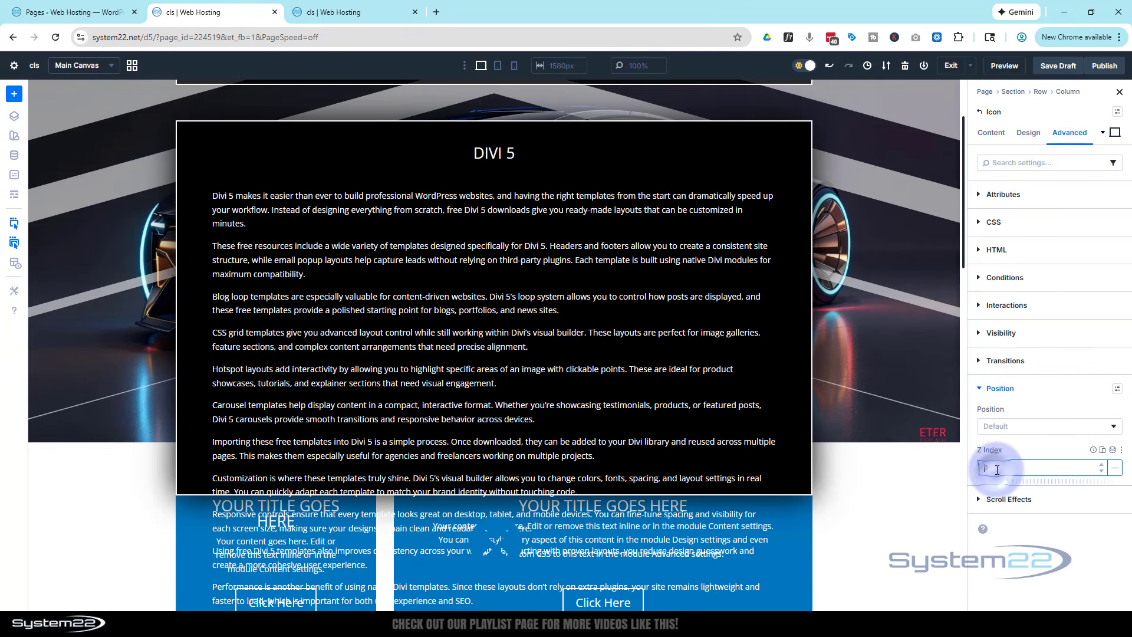
text(100)
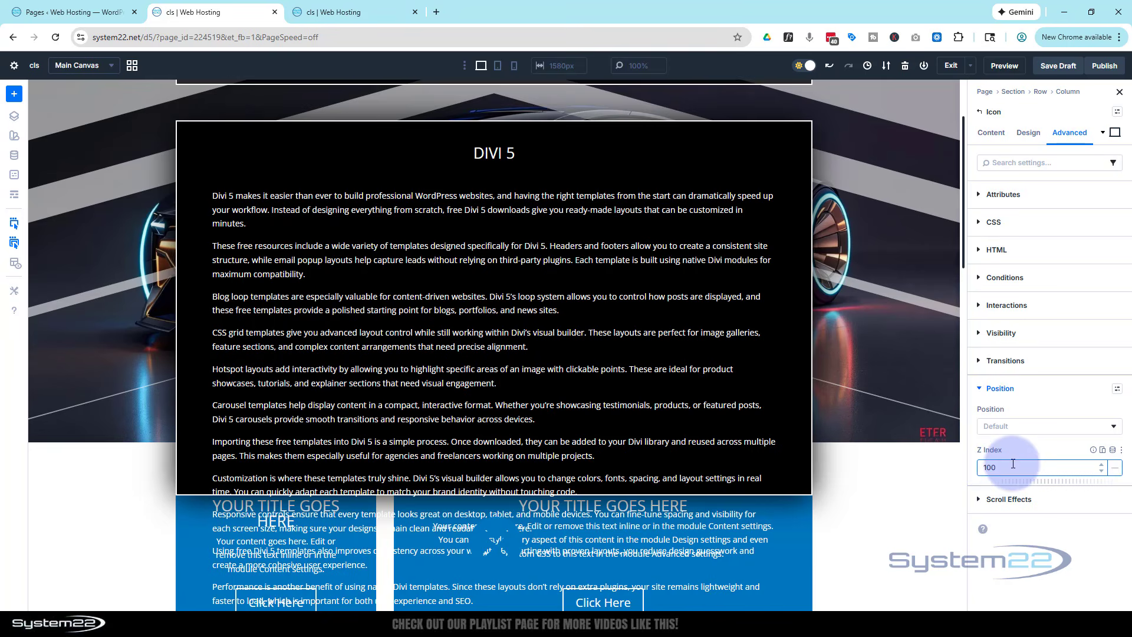
click(1028, 447)
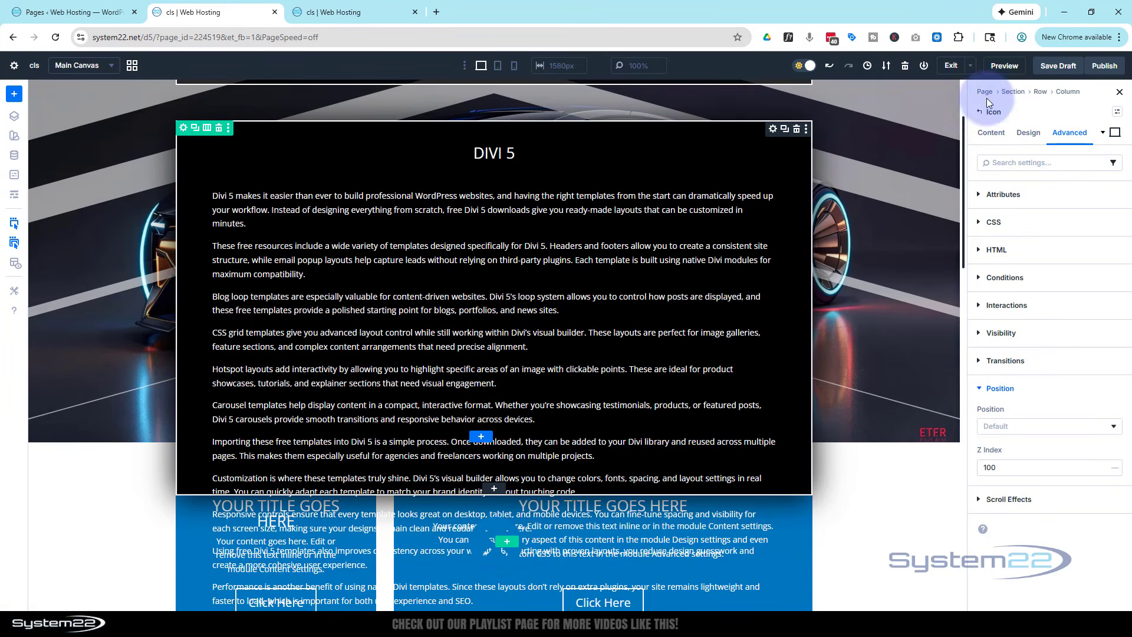
Color the close icon white (FFFFFF) and set its icon size to 30 px
click(1033, 134)
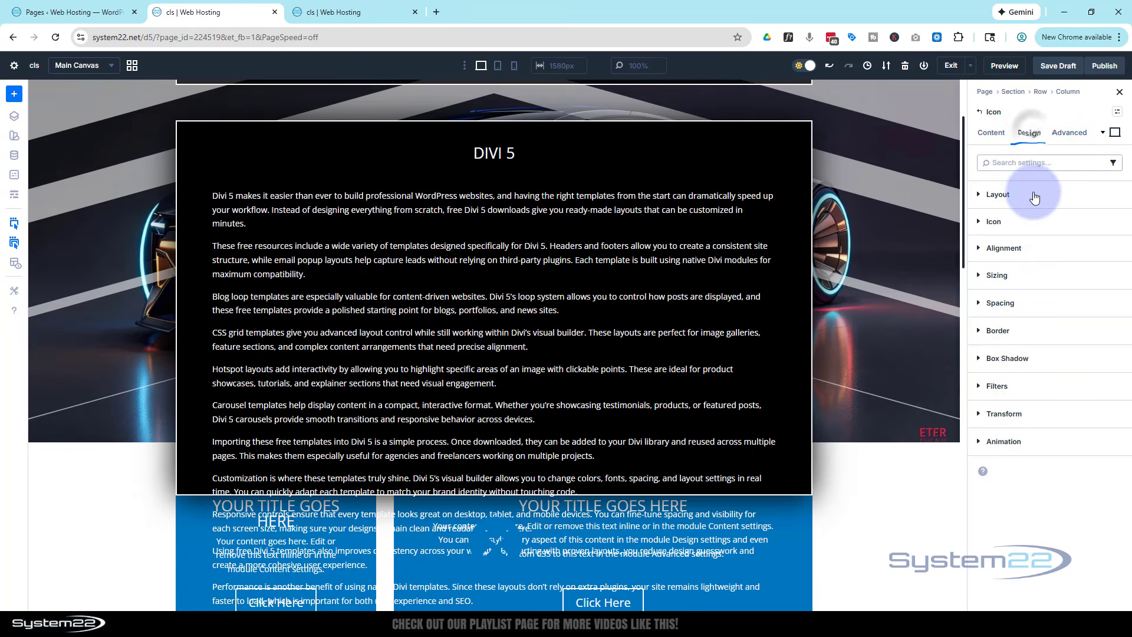
click(1023, 222)
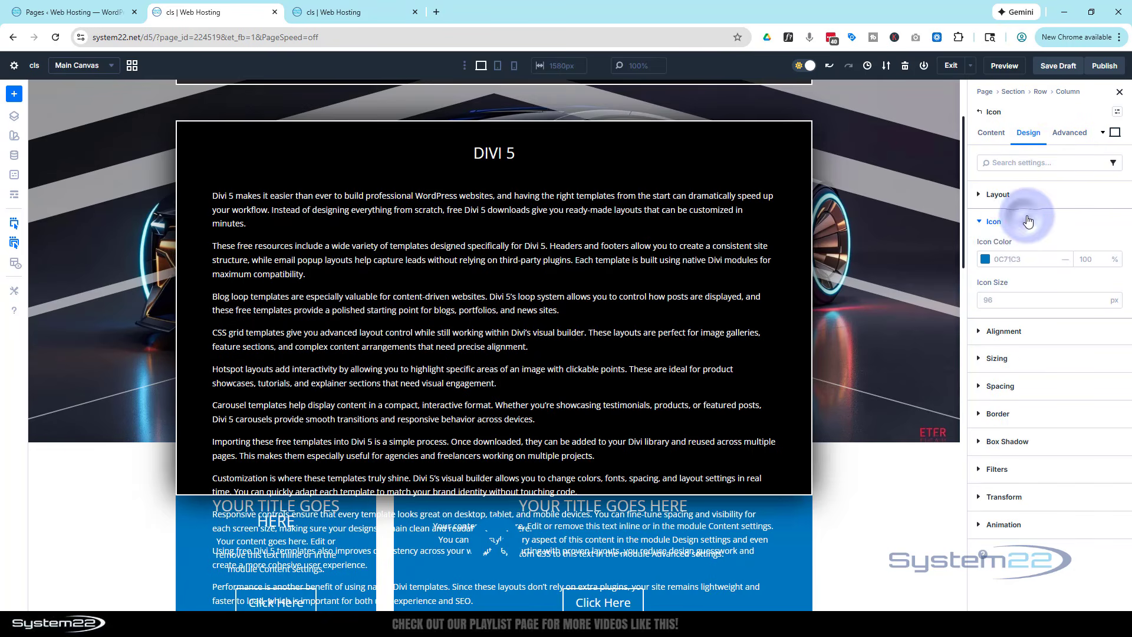
click(985, 262)
drag(853, 307, 810, 289)
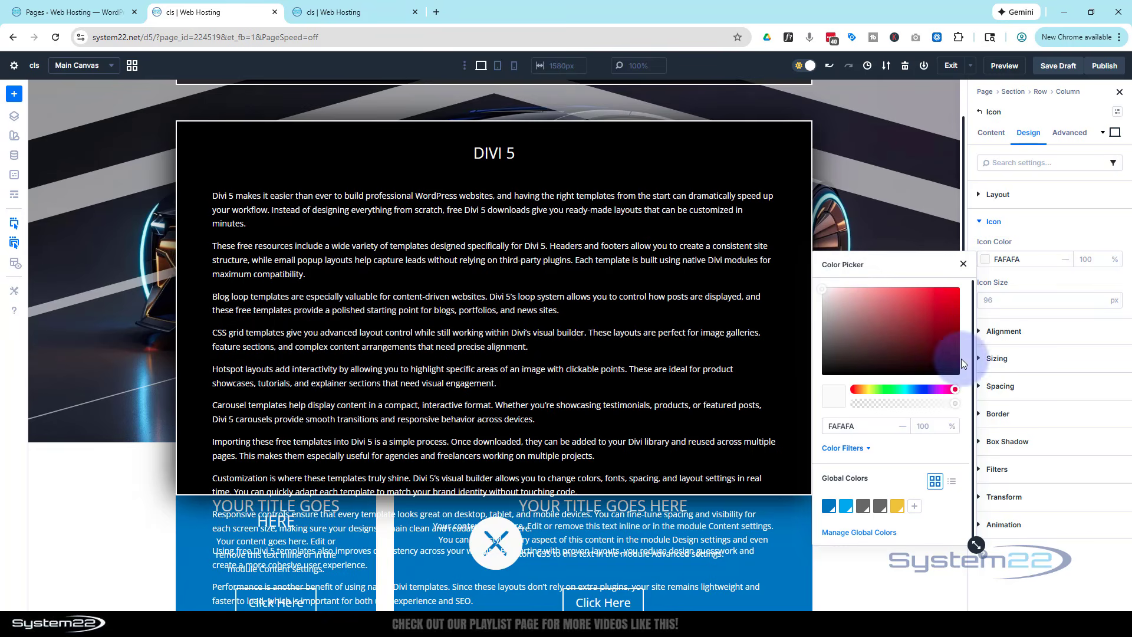
click(1060, 230)
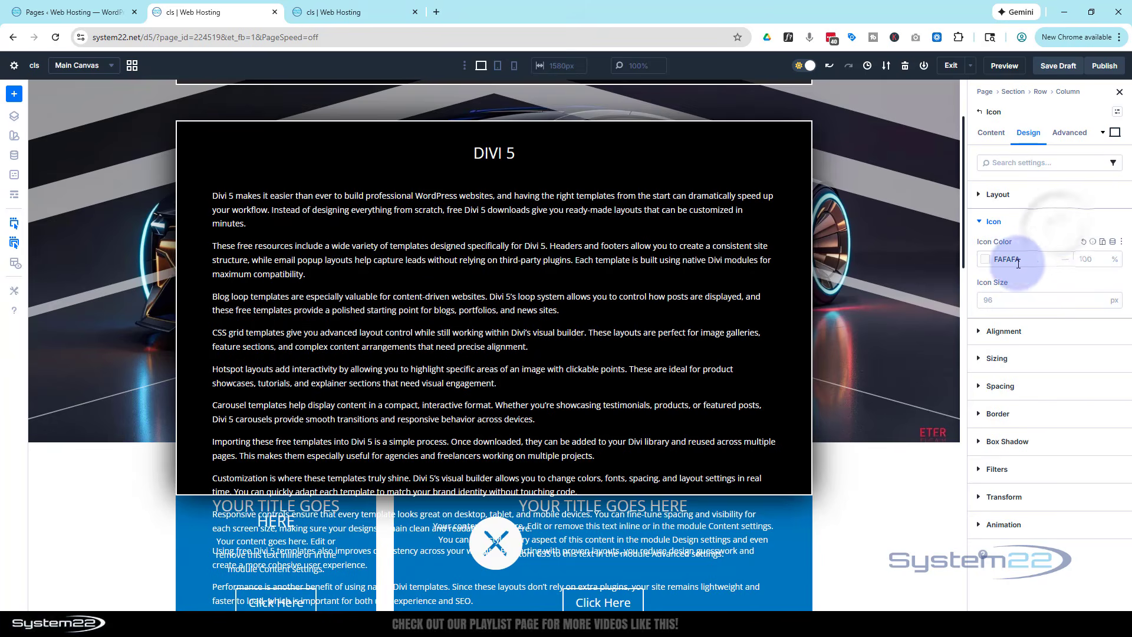
click(984, 261)
drag(851, 298, 813, 282)
click(1041, 273)
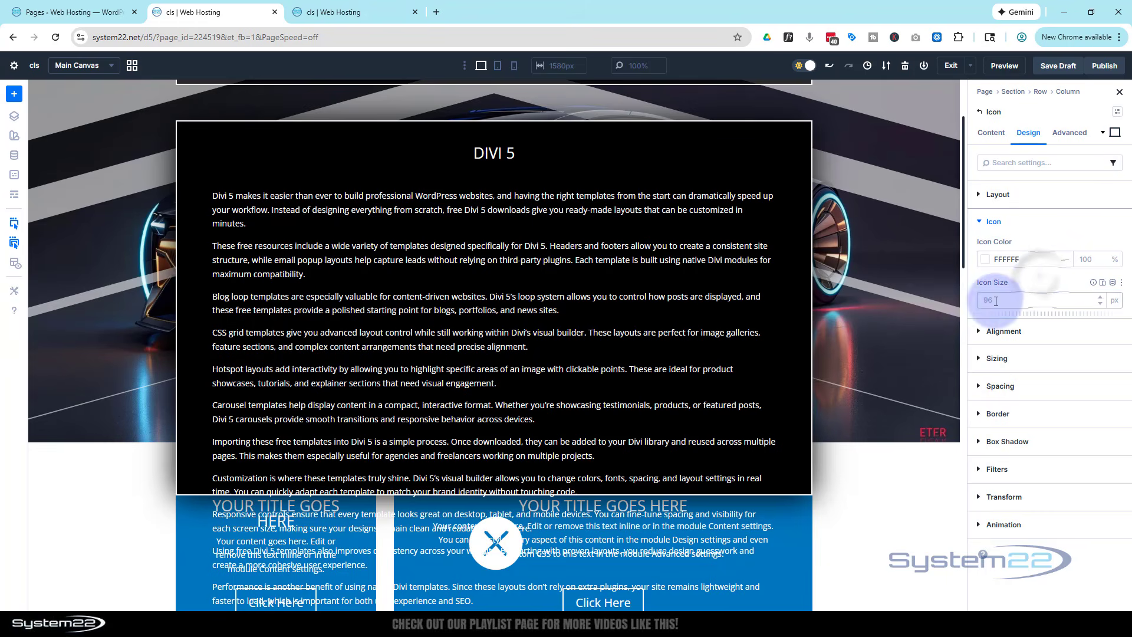
text(30)
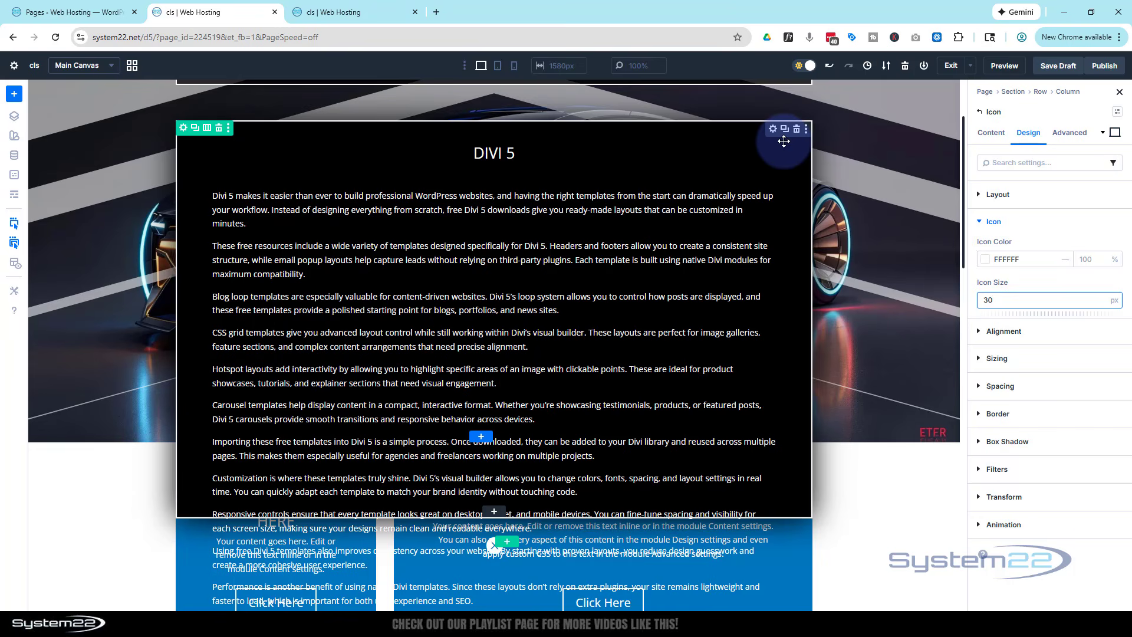
Set the close icon's position to Absolute with its offset origin at the popup's upper-right corner
click(1070, 134)
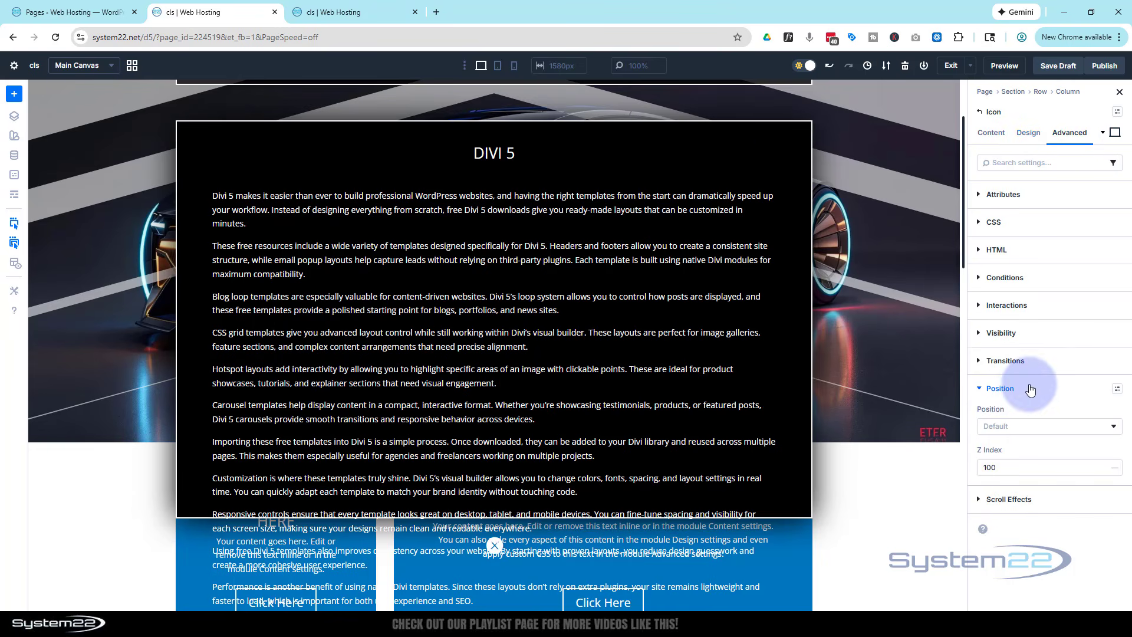
click(1020, 427)
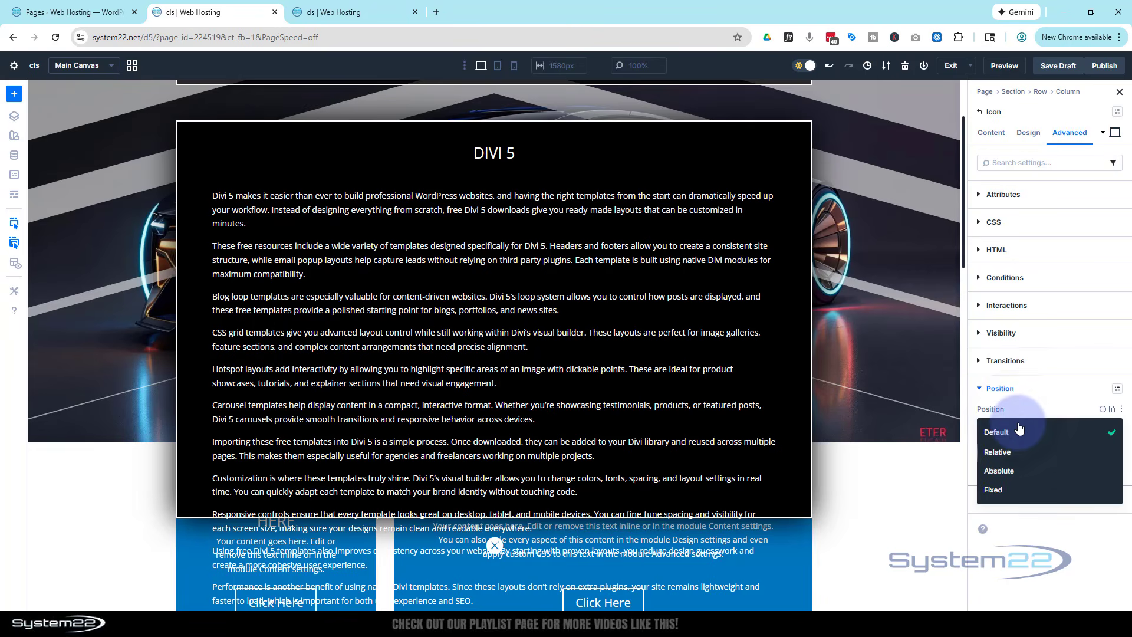
click(1026, 476)
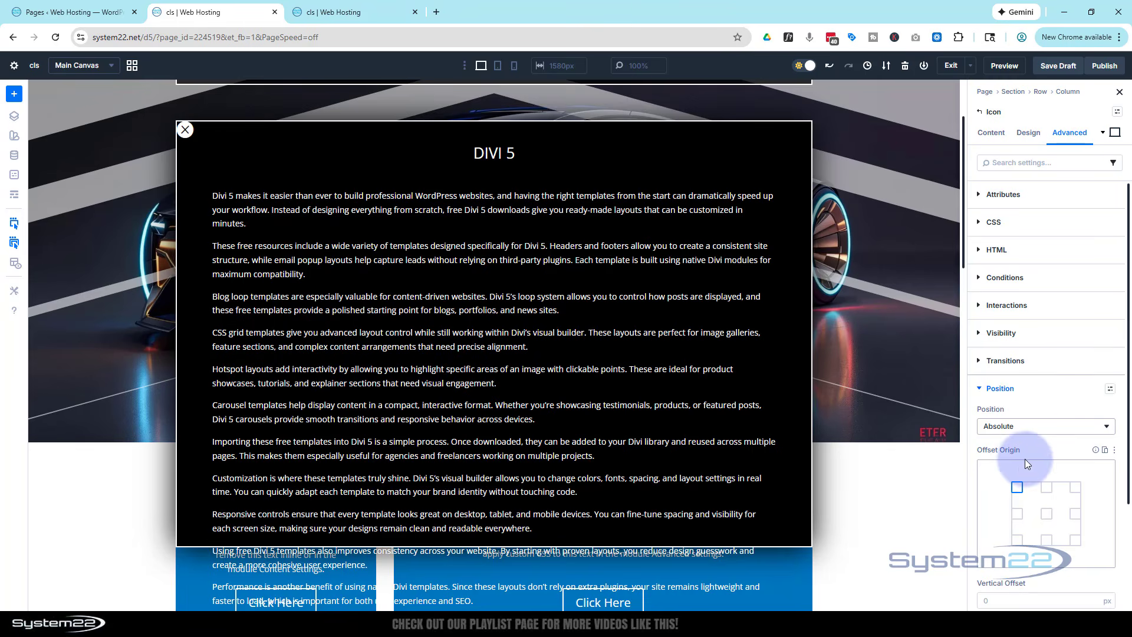
click(1047, 488)
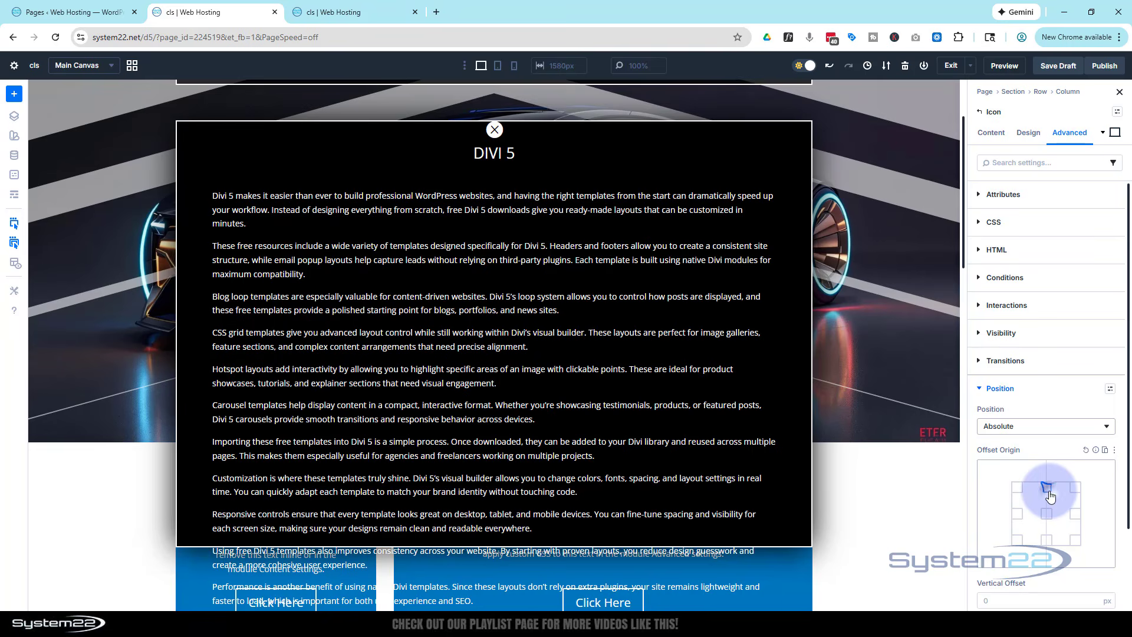
click(1076, 489)
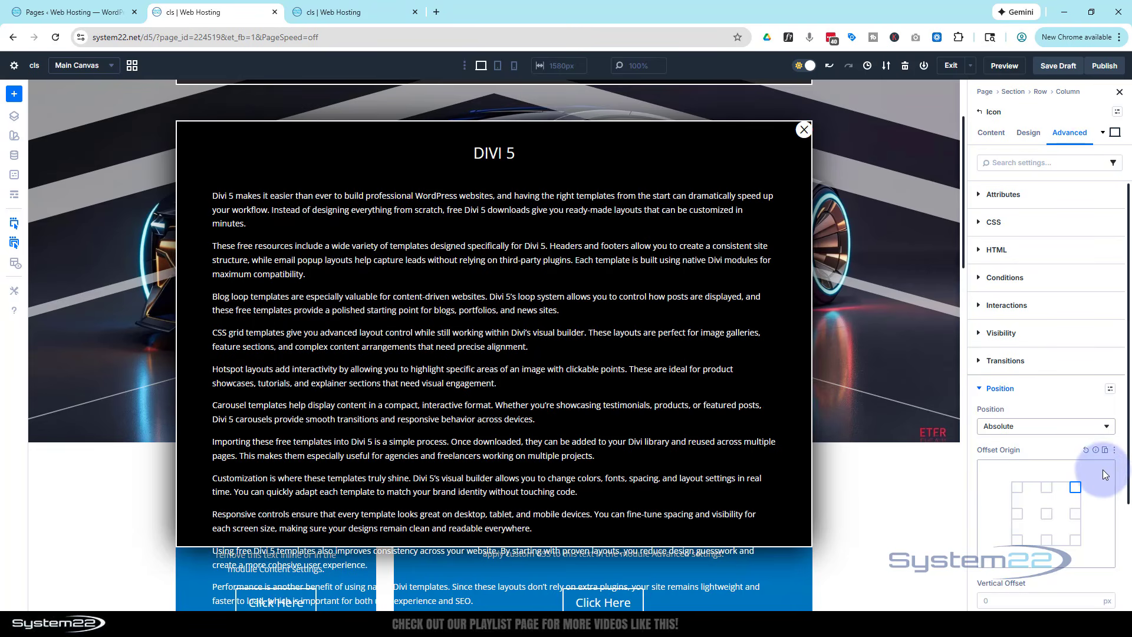
Give the close icon a vertical offset of 10 px and a horizontal offset of 10 px
scroll(1095, 479, down, 3)
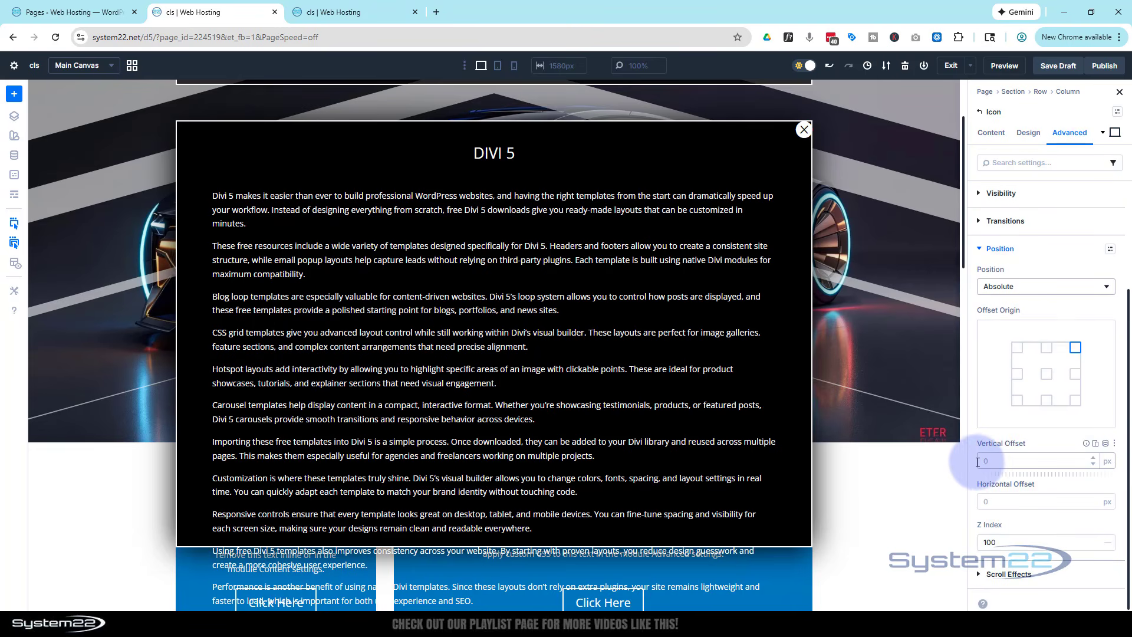
click(984, 461)
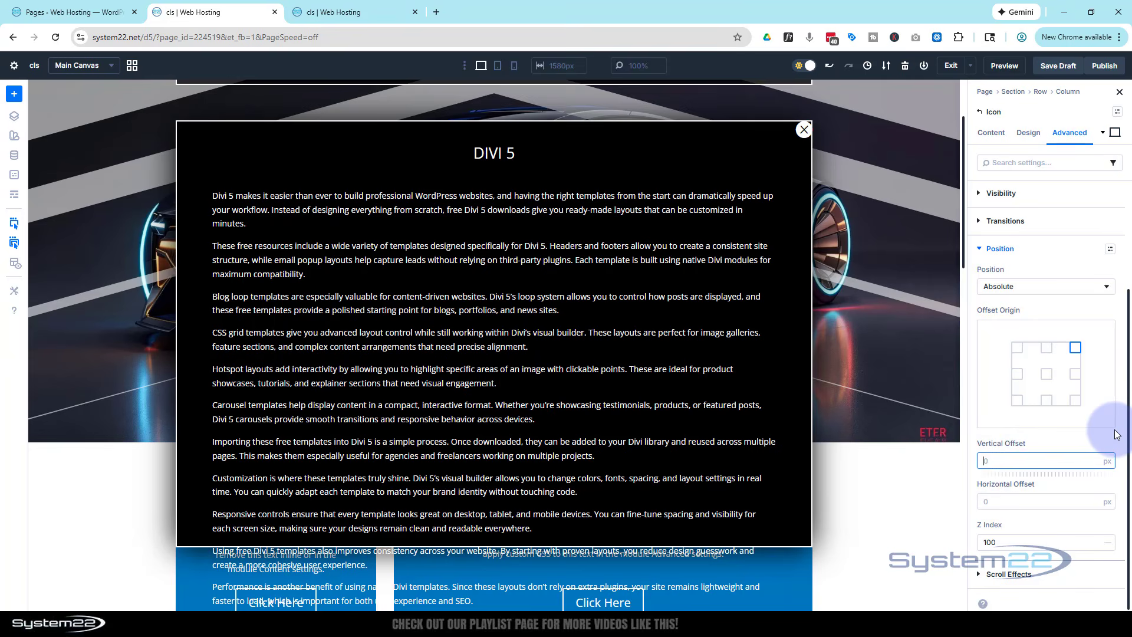
click(989, 497)
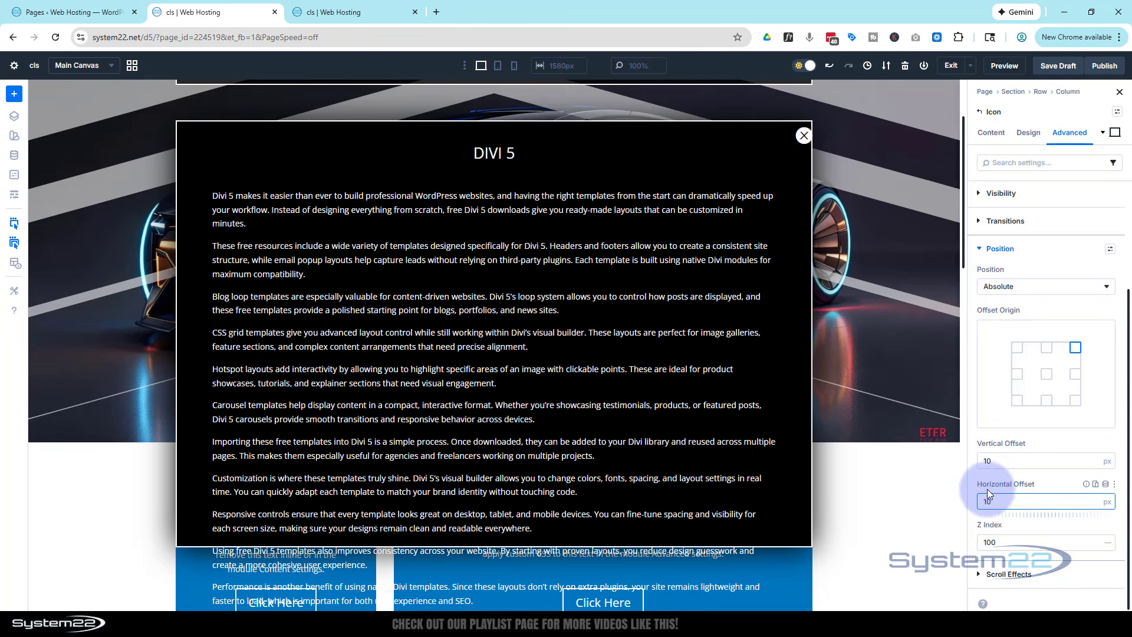
click(1050, 485)
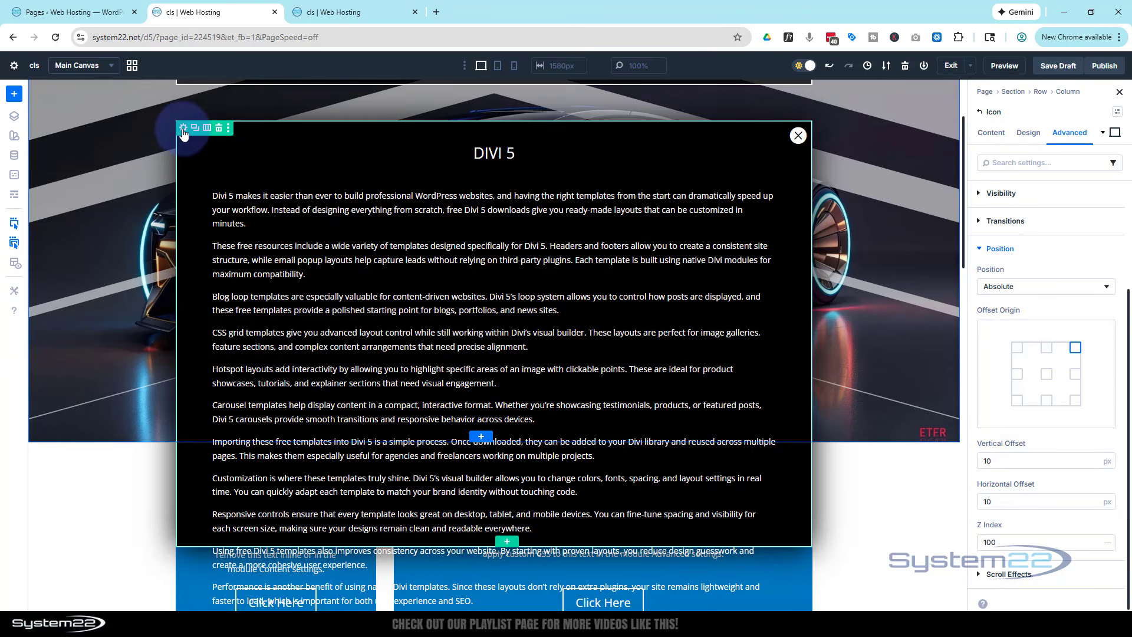
Give the row holding the popup the admin label "pop row"
click(182, 128)
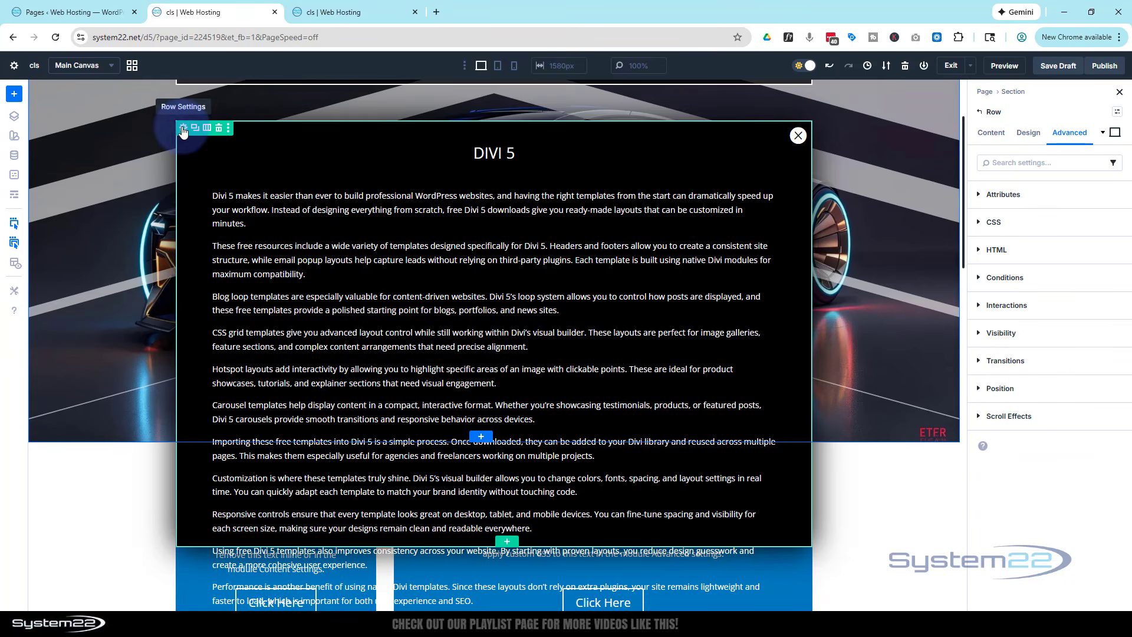
click(994, 137)
click(1013, 406)
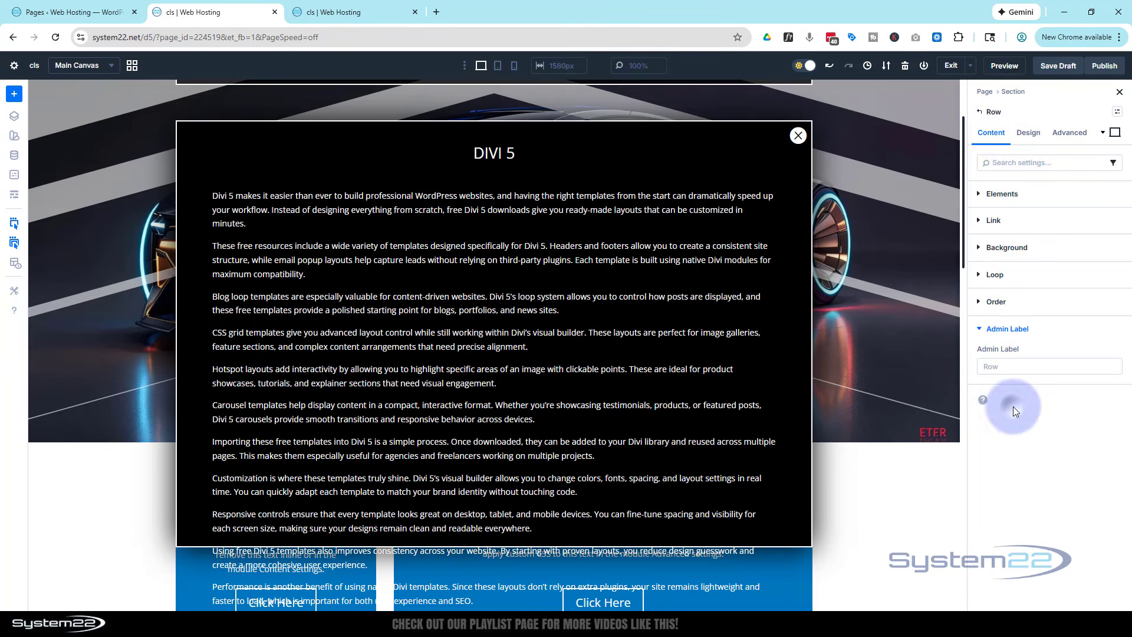
click(1002, 367)
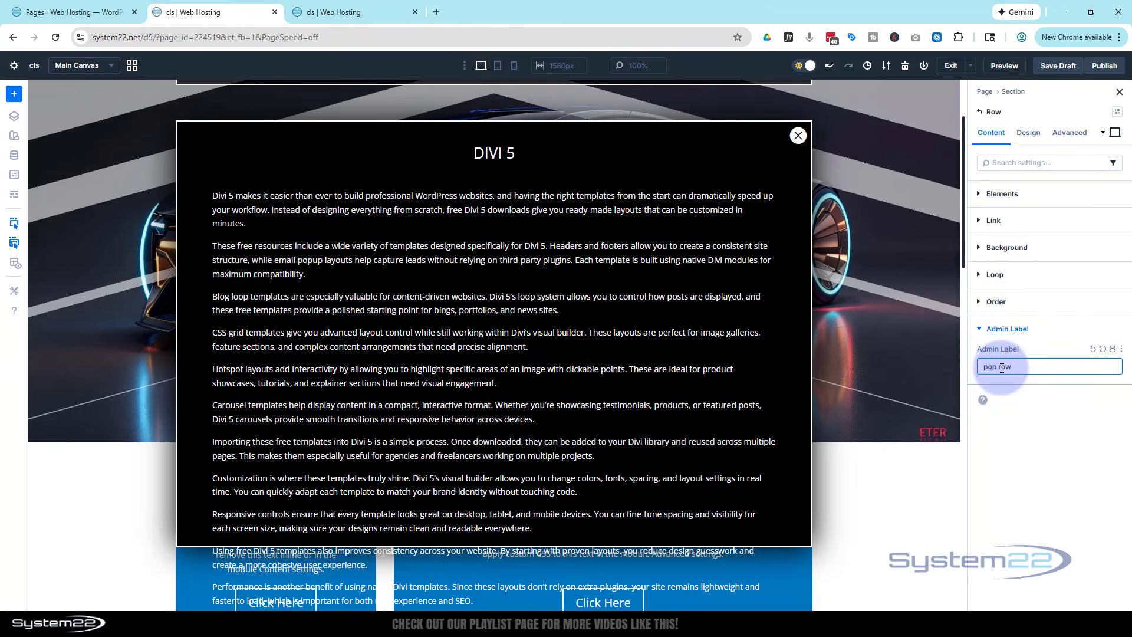
click(1050, 332)
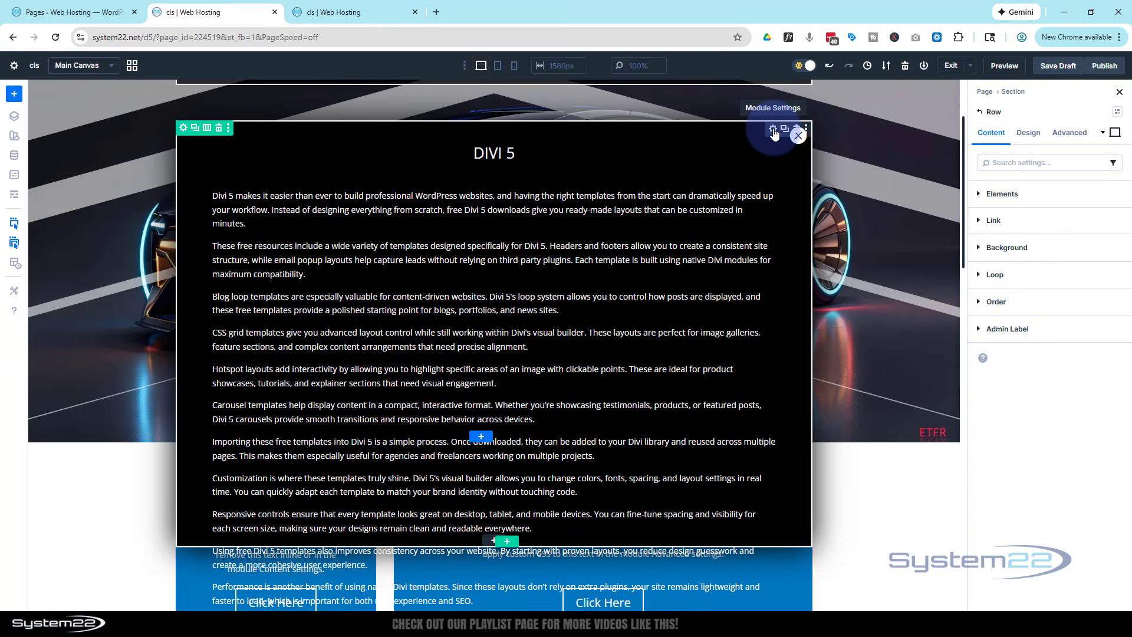
Open the advanced settings of the close Icon module in the popup's corner
click(773, 129)
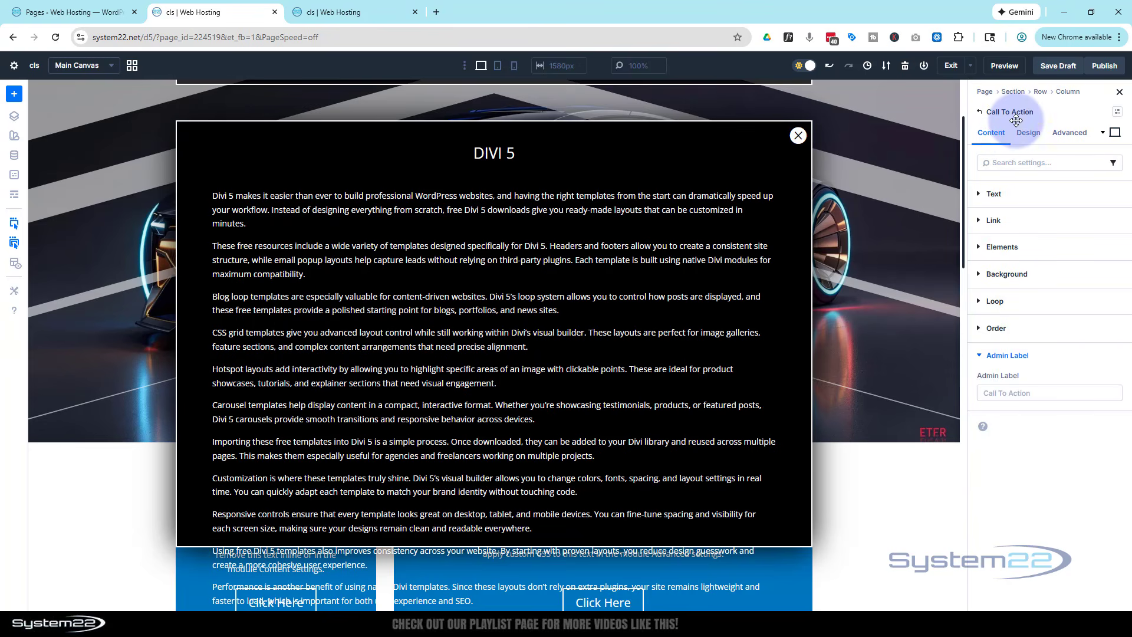
click(1069, 133)
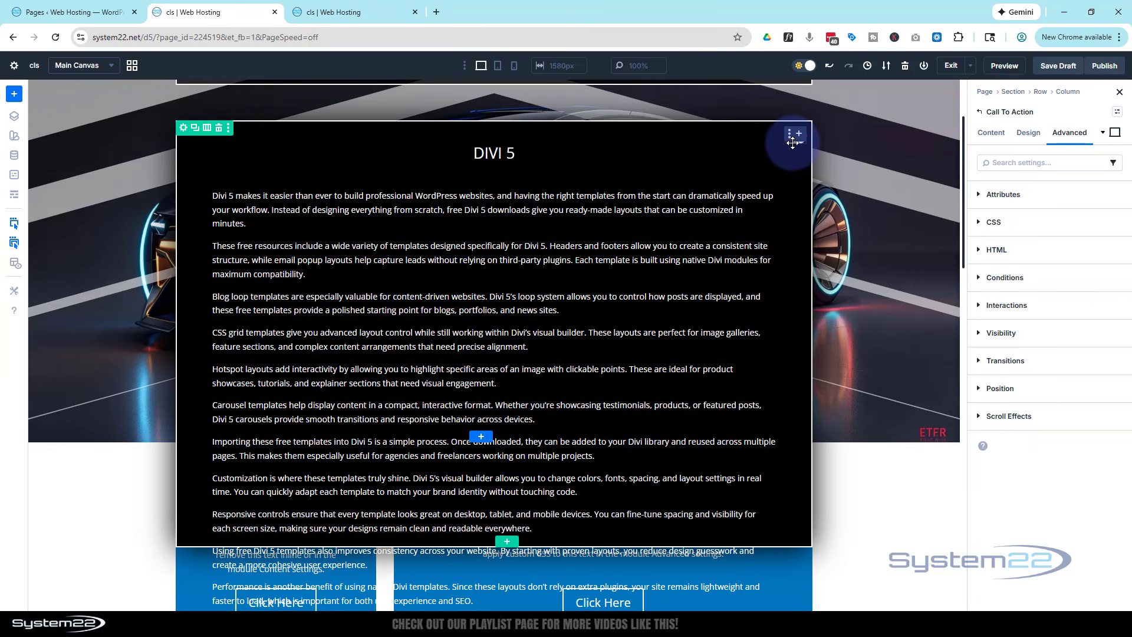
click(793, 142)
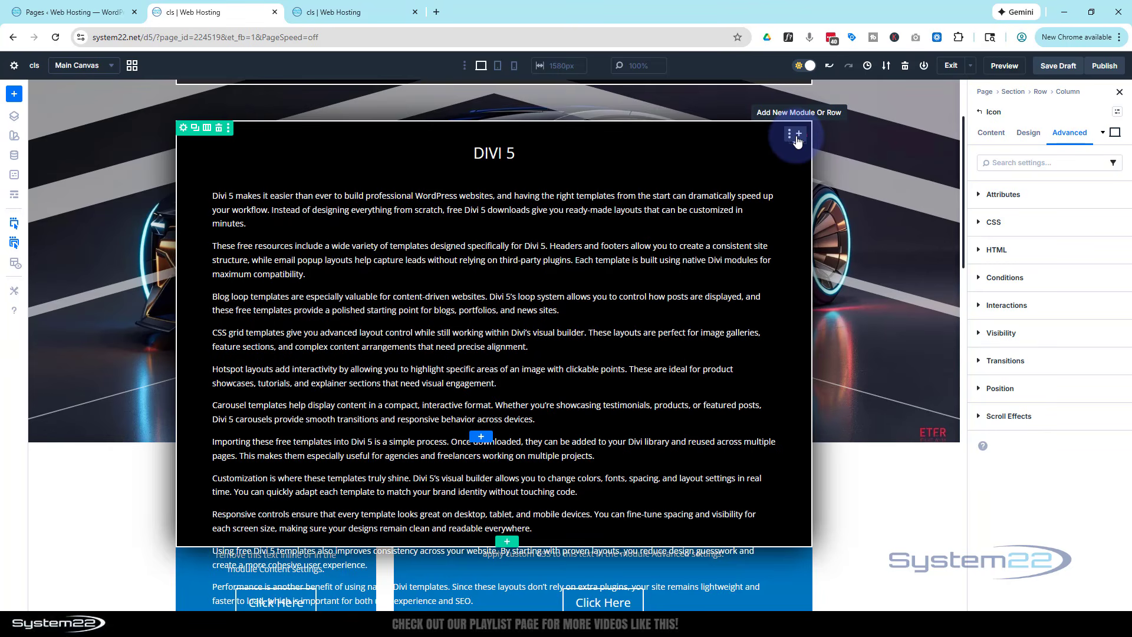
click(796, 139)
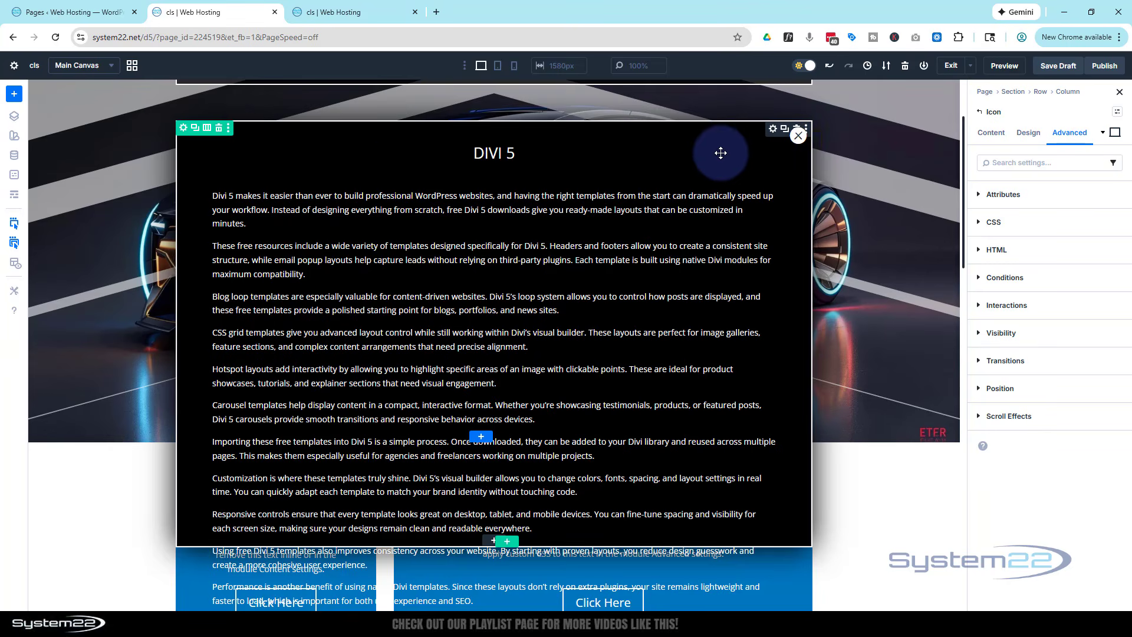
Examine the popup row and its modules in the page's wireframe structure, and return to the visual layout
click(15, 199)
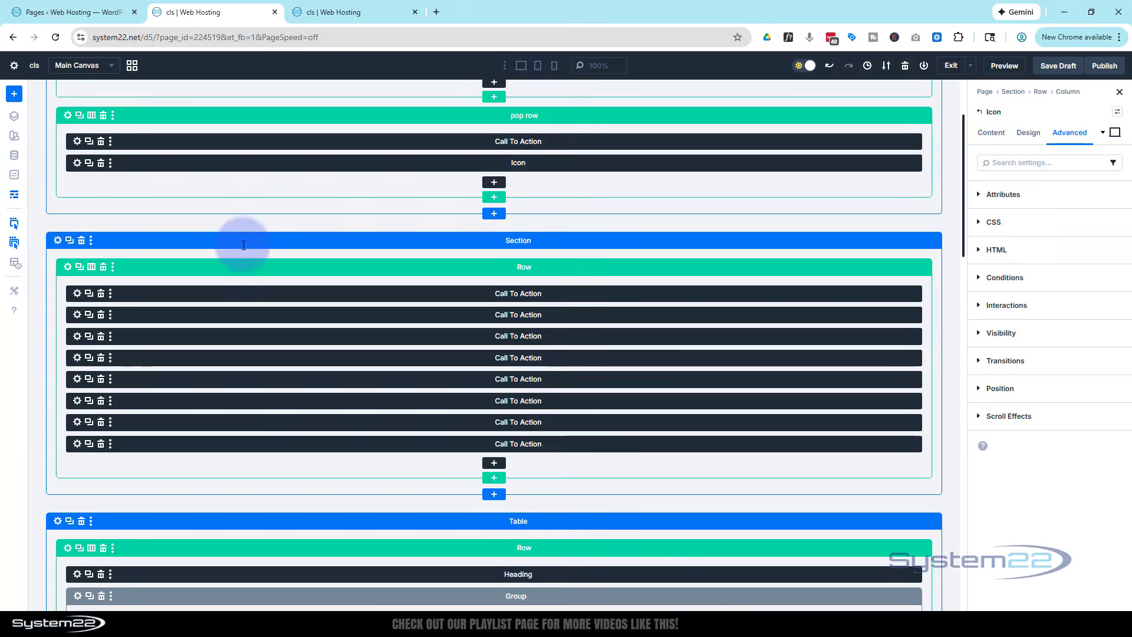
scroll(246, 234, up, 2)
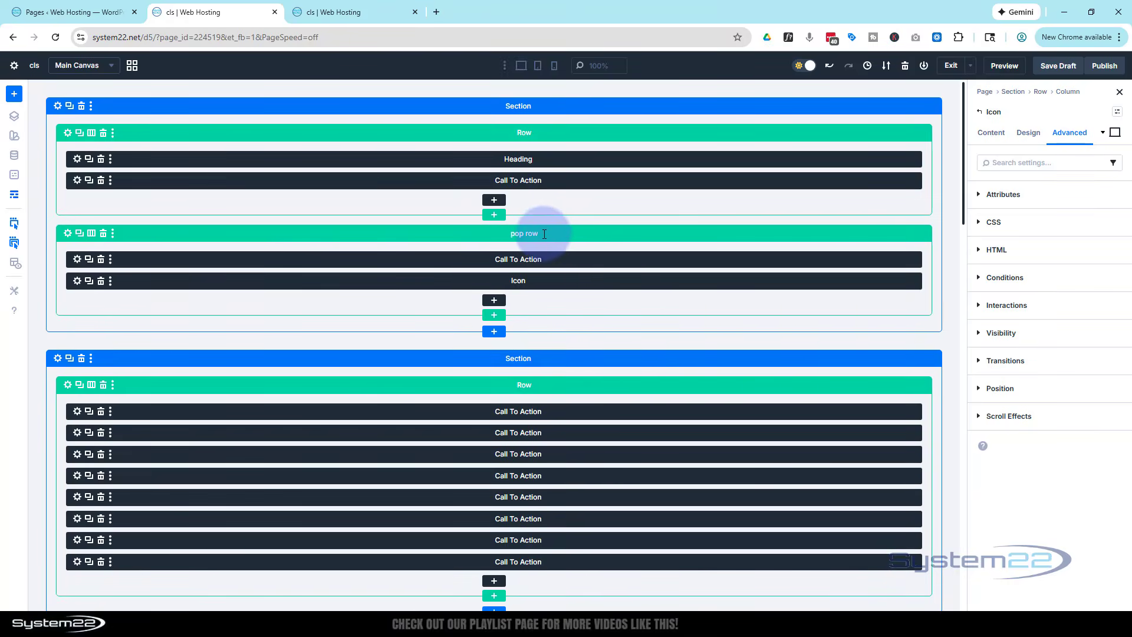
click(14, 201)
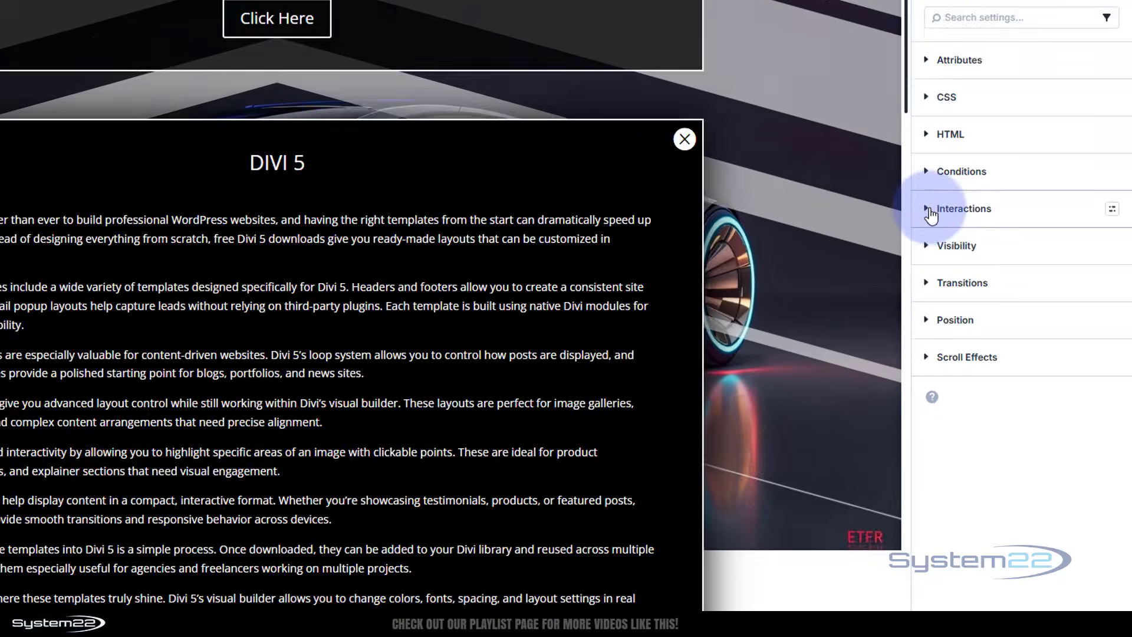
Add a Click interaction to the close icon with Hide Element as its effect action
click(982, 307)
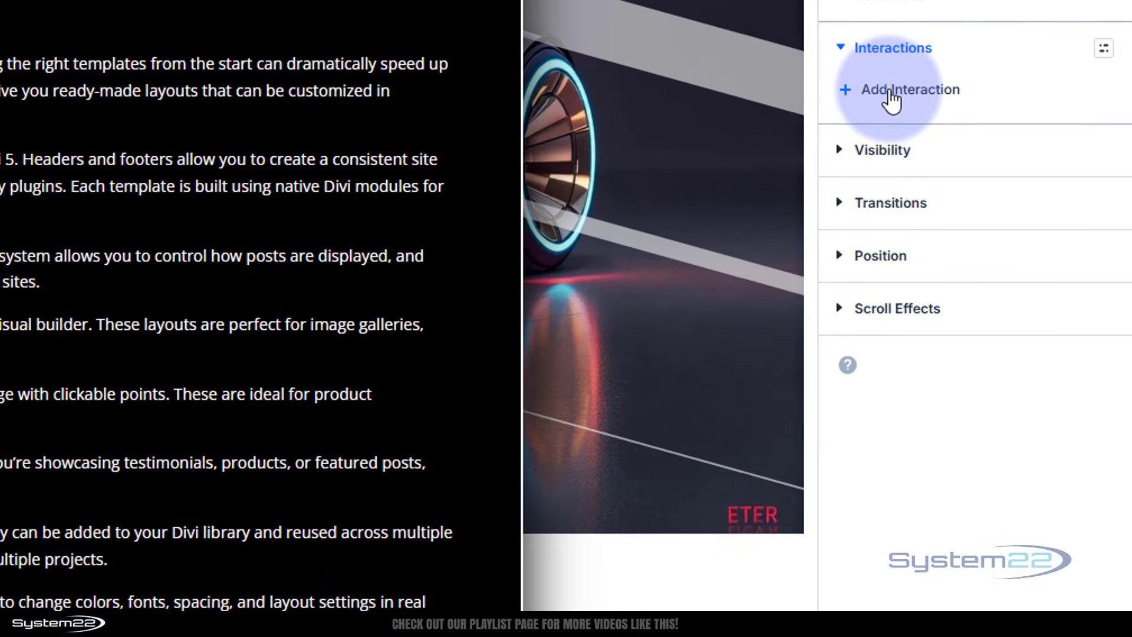
click(891, 99)
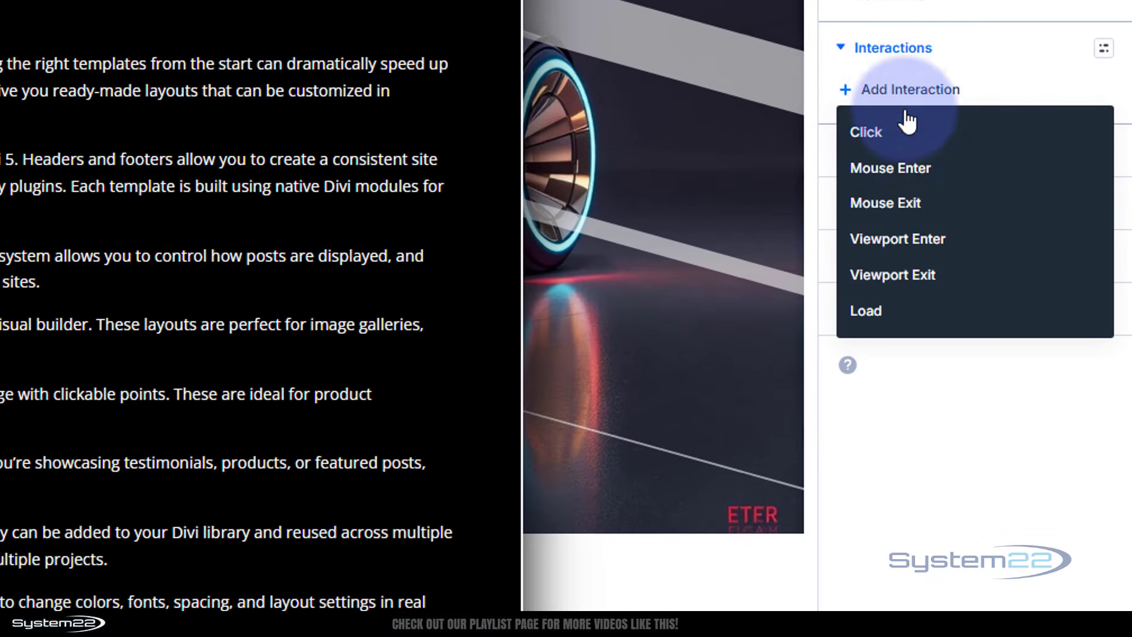
click(883, 131)
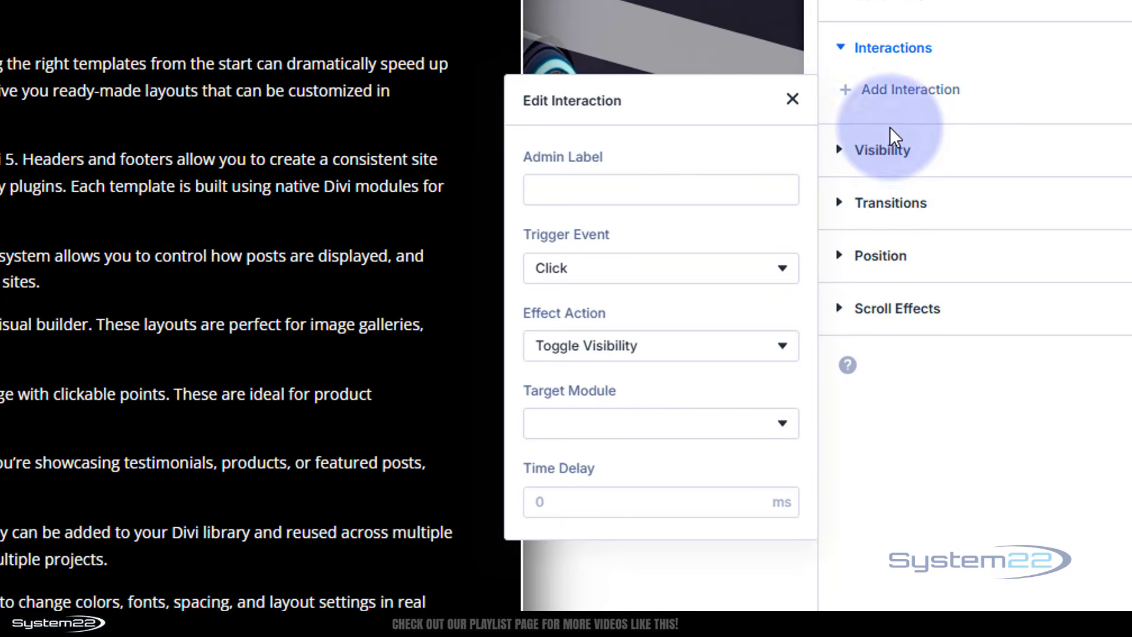
click(676, 356)
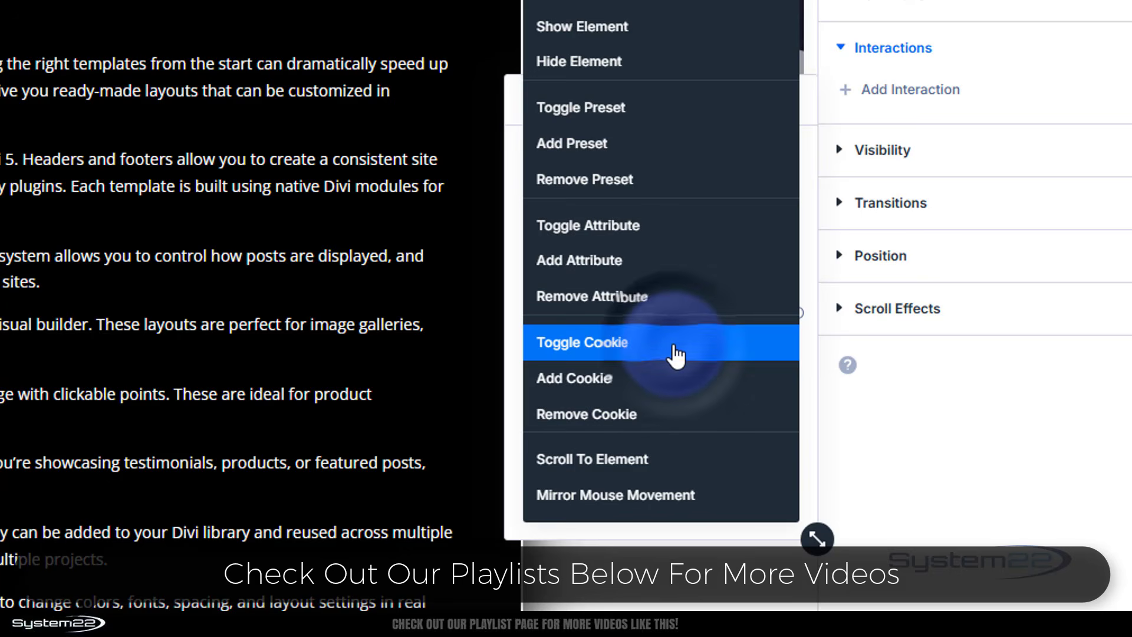
click(591, 69)
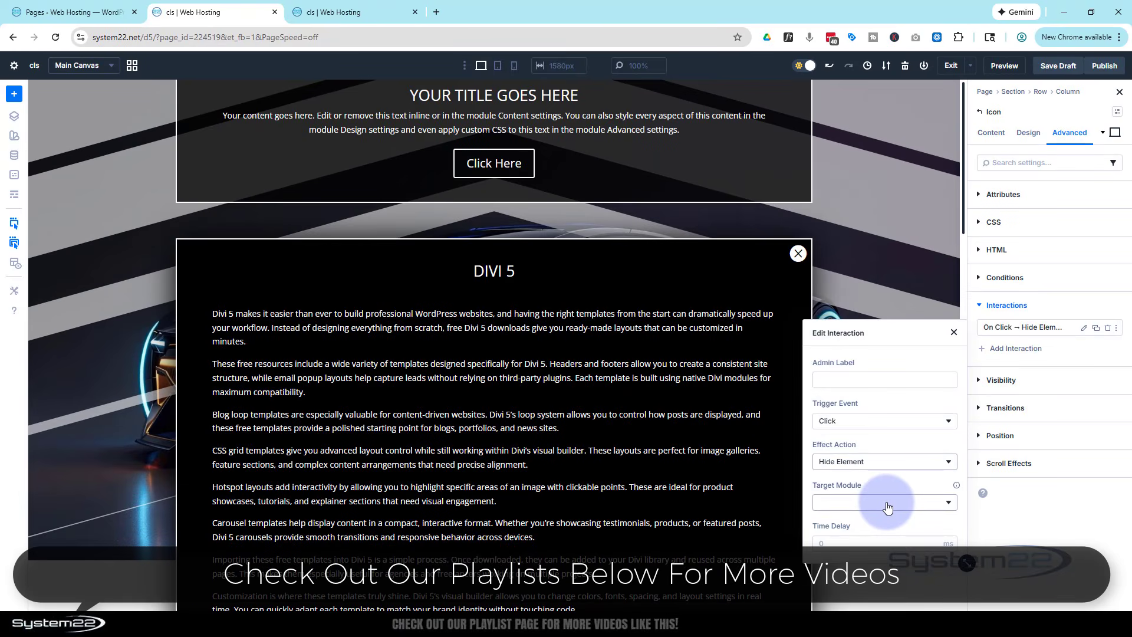
Set the close icon interaction's target module to Row (pop row), leaving the time delay empty
click(887, 503)
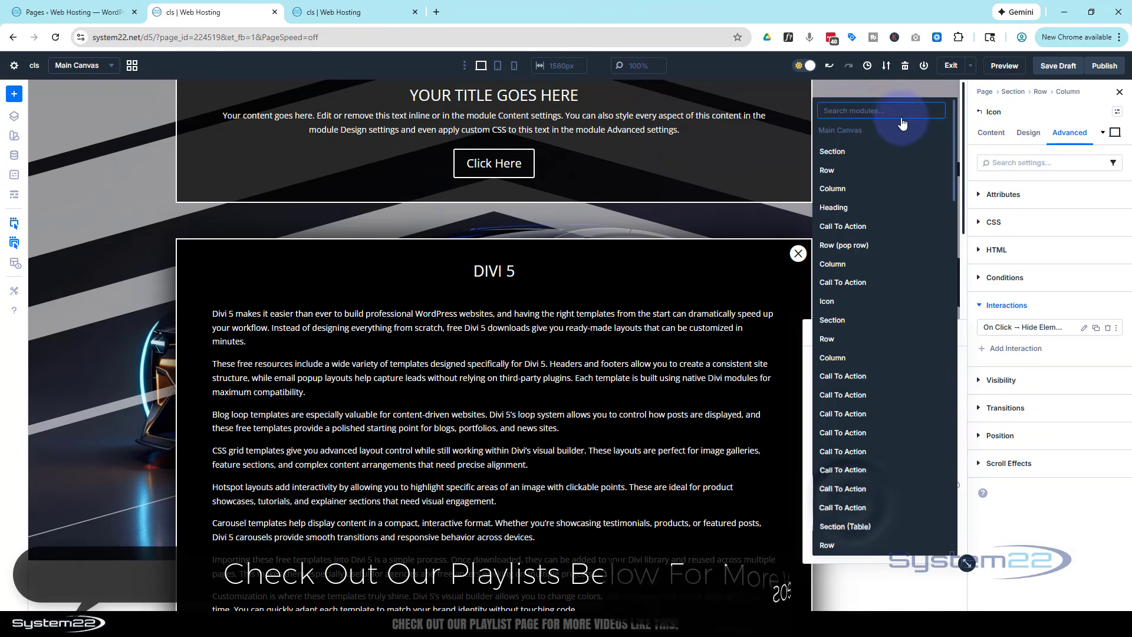
scroll(861, 254, down, 5)
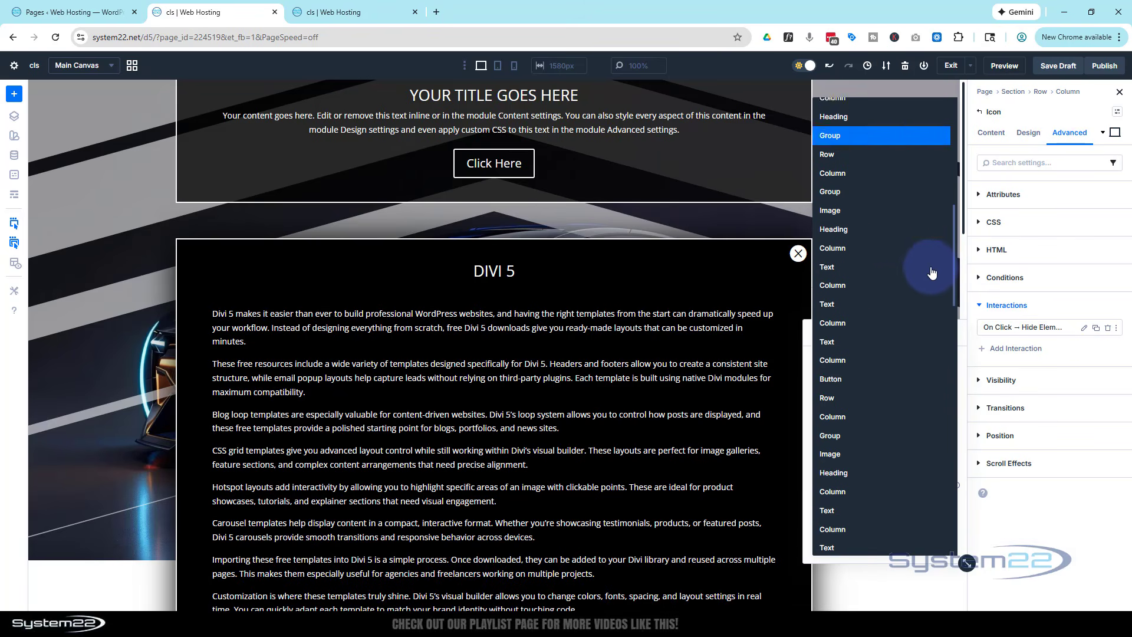
scroll(932, 274, up, 5)
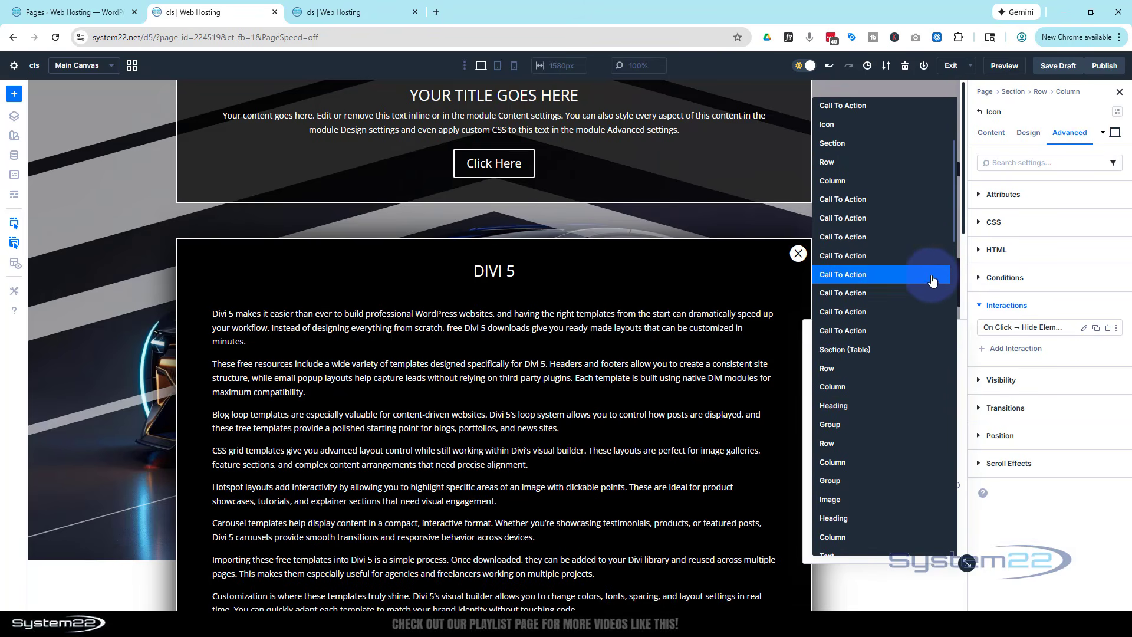
scroll(932, 277, up, 3)
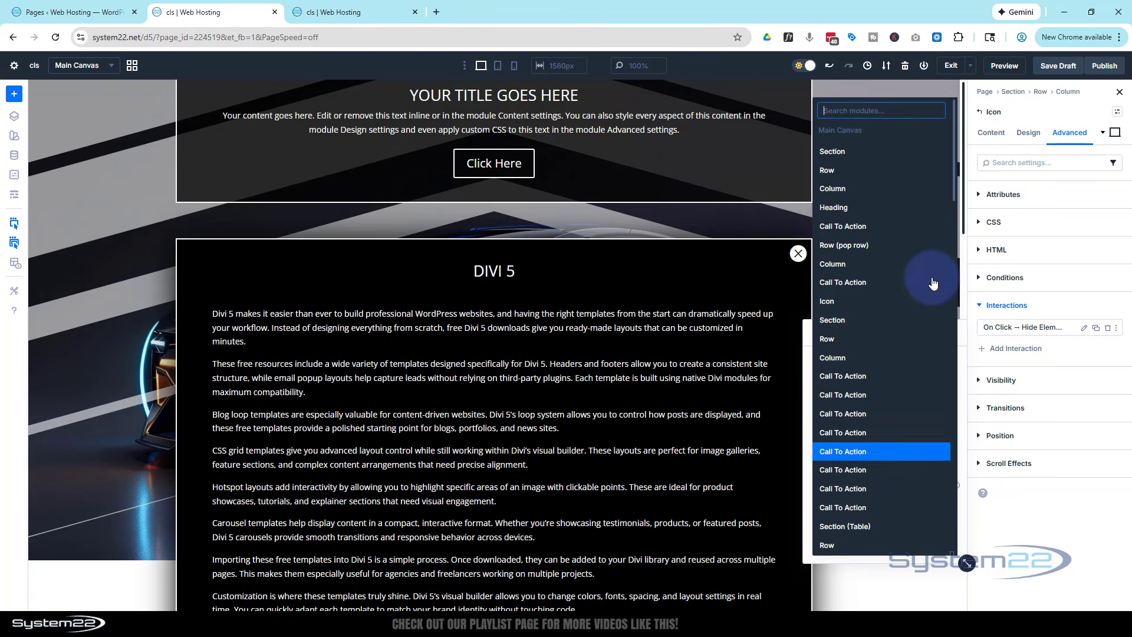
click(856, 247)
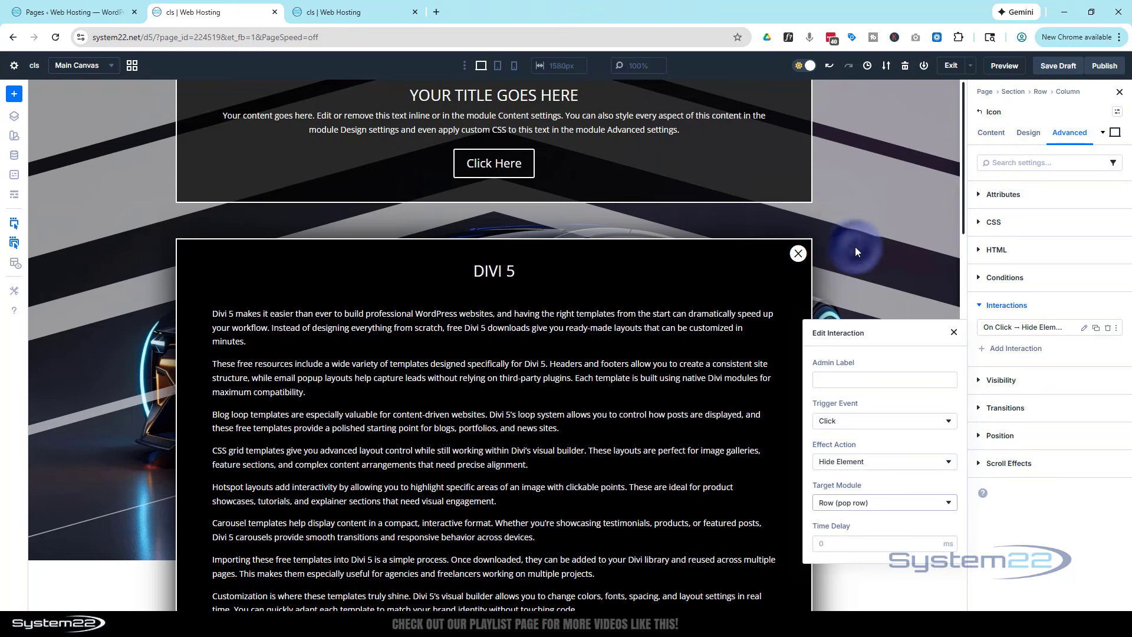
click(885, 540)
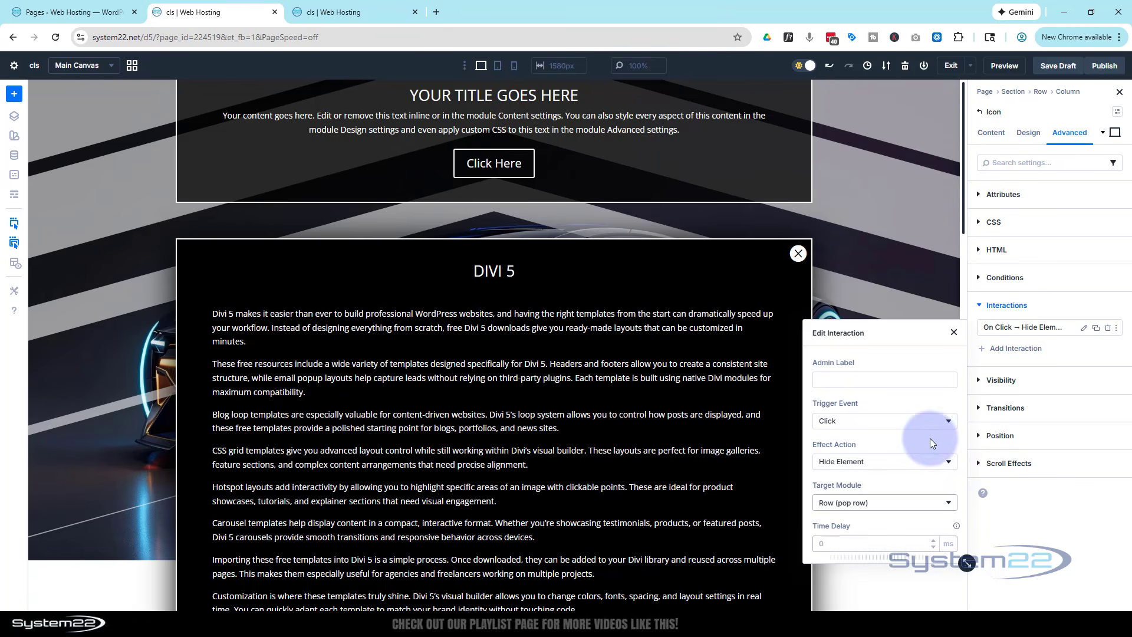
click(1056, 306)
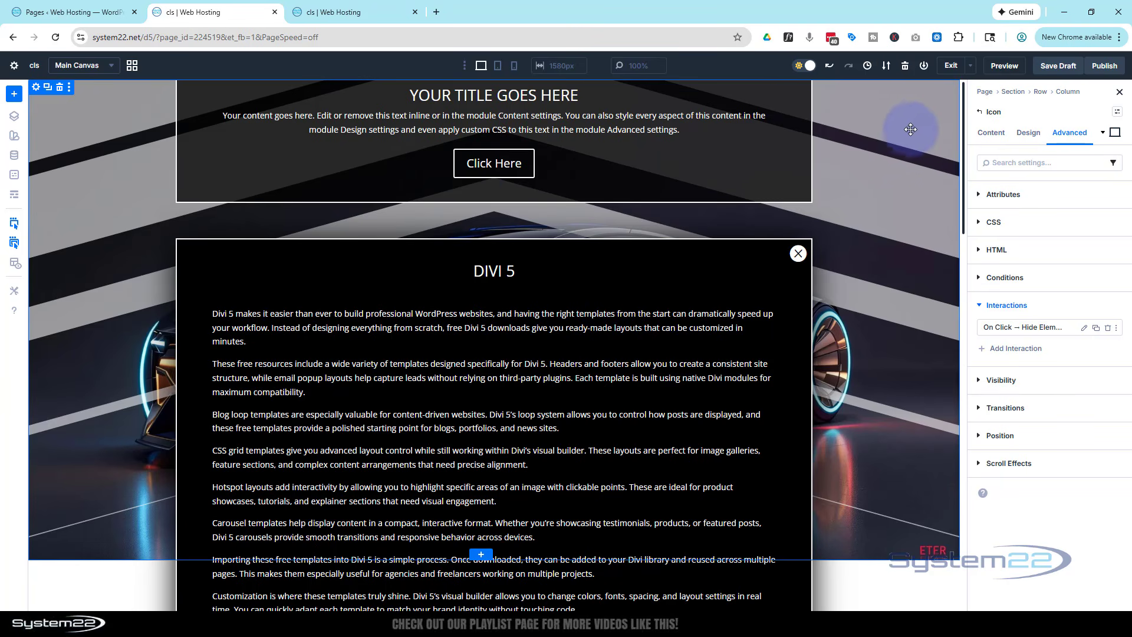
Delete the existing load interaction of the section around the popup and add a new Load interaction with the Show Element effect
click(903, 125)
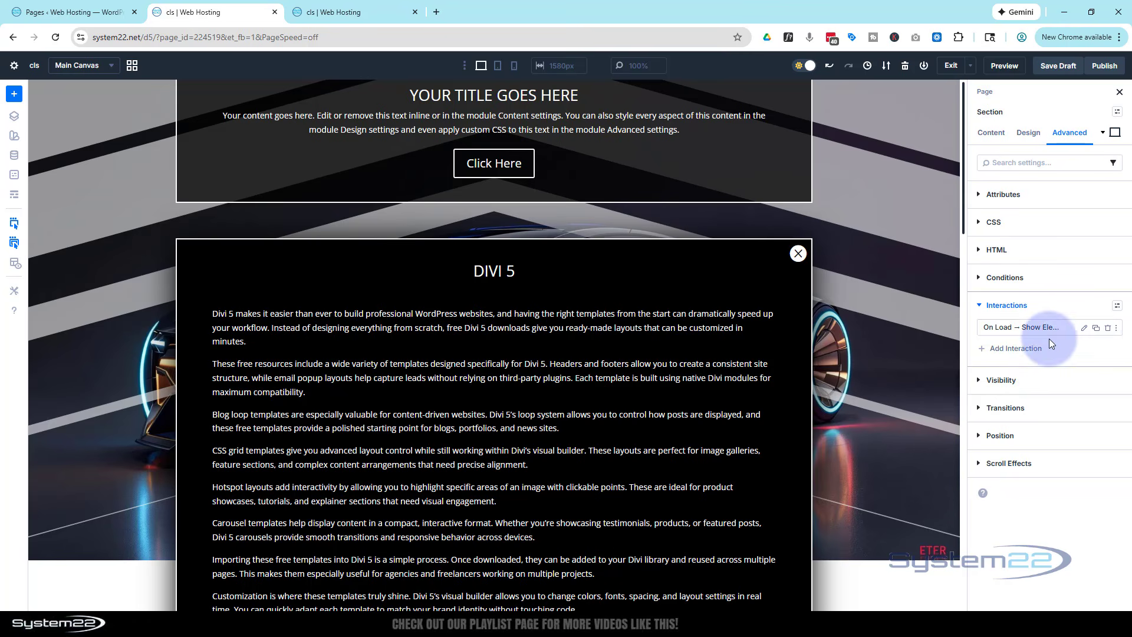
click(1110, 333)
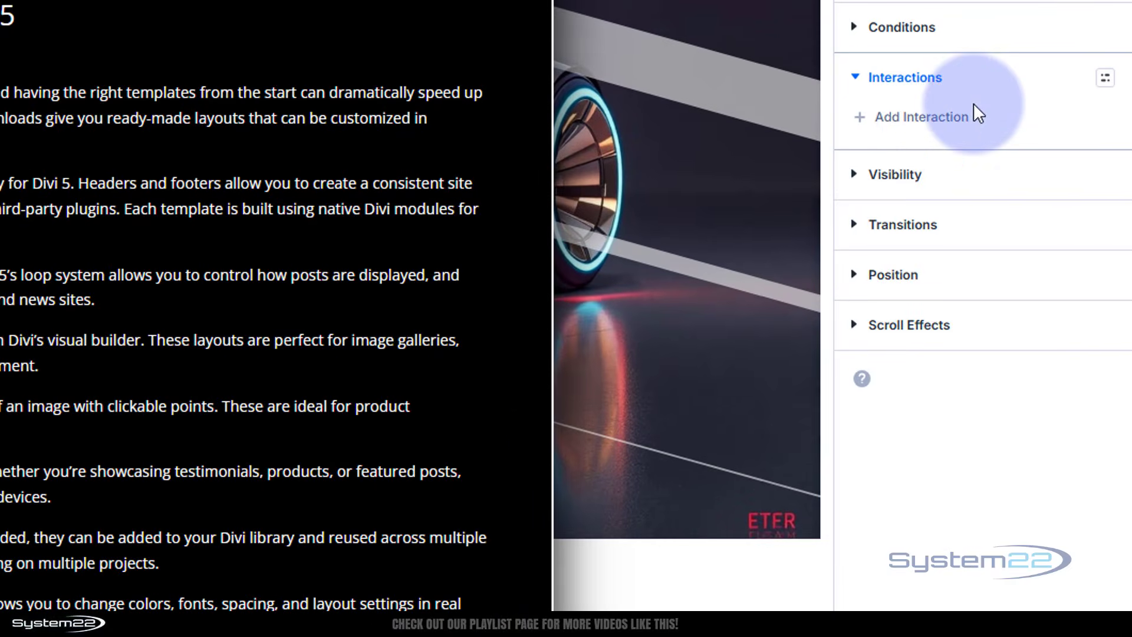
click(931, 120)
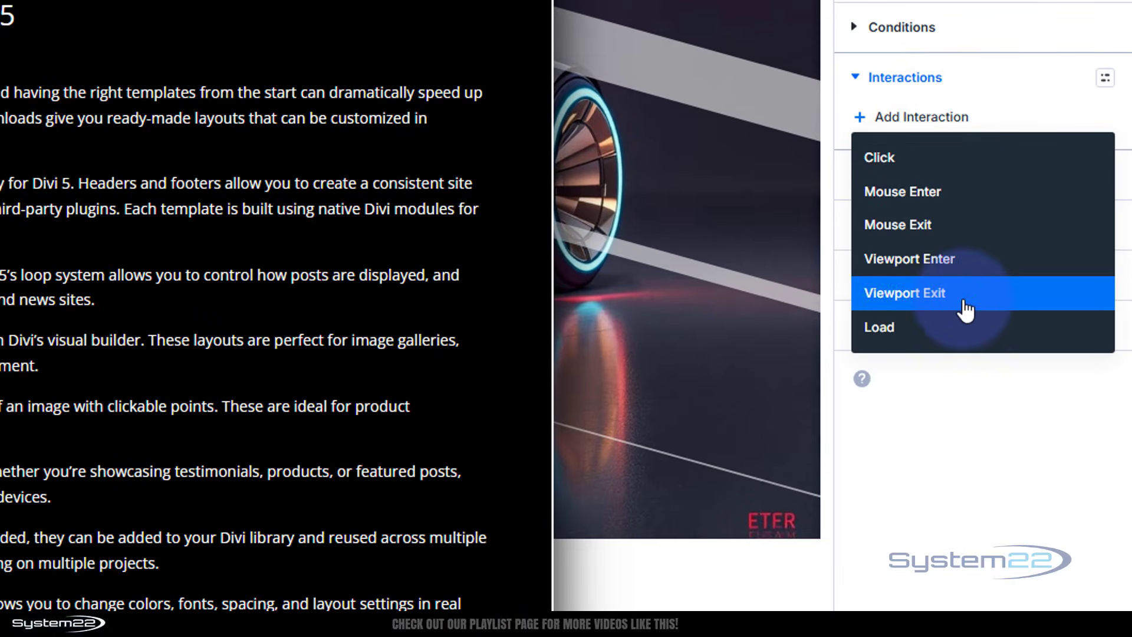
click(884, 344)
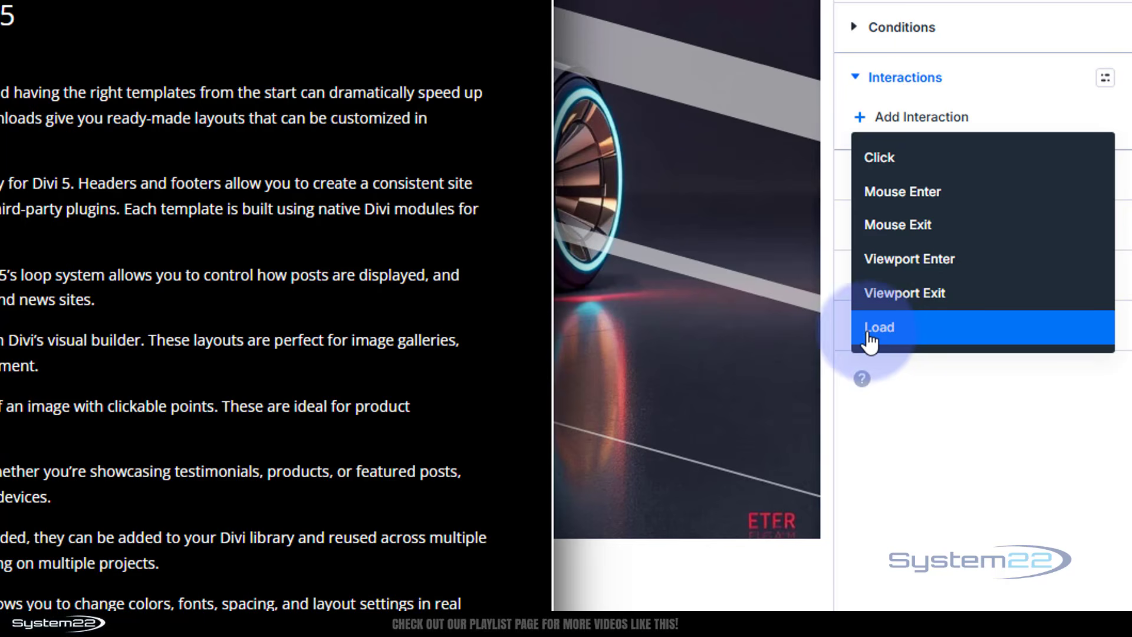
click(901, 332)
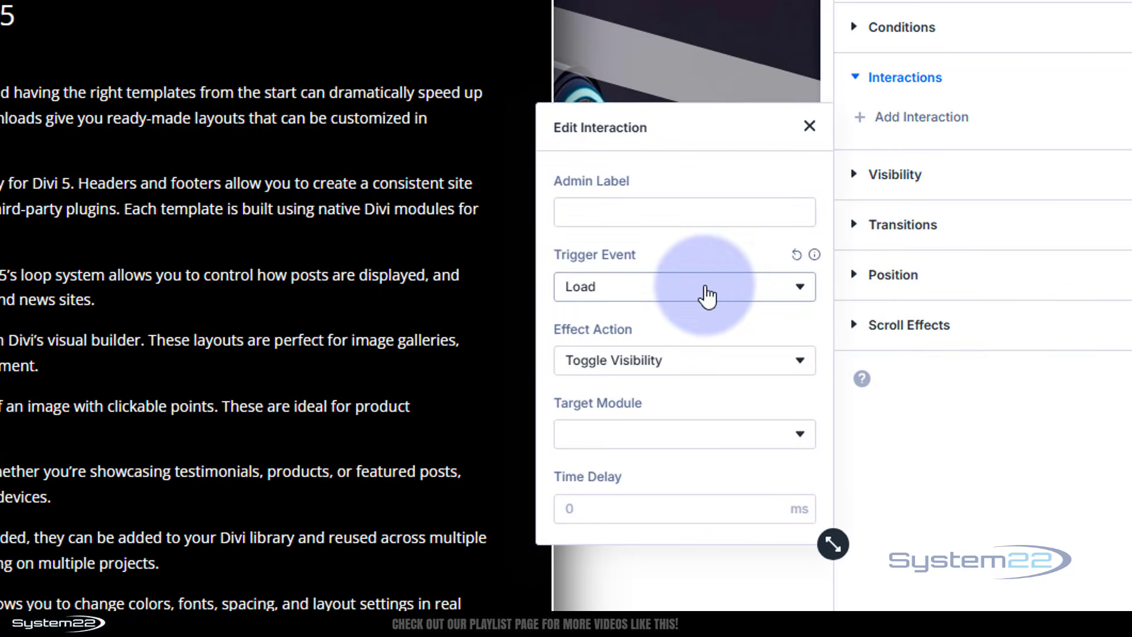
click(724, 365)
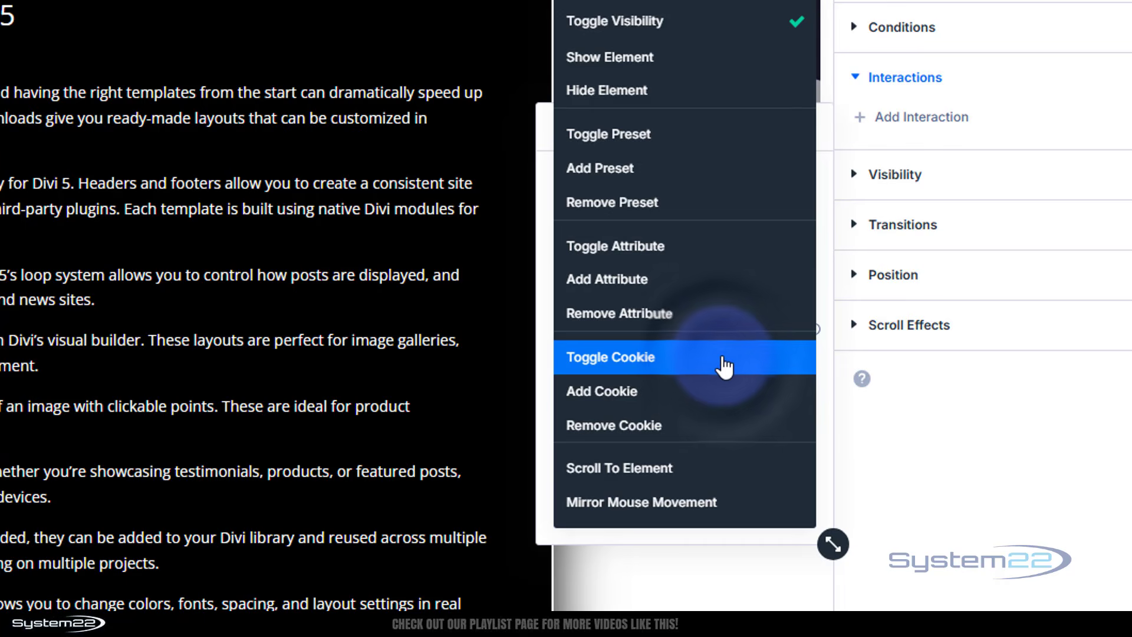
click(606, 57)
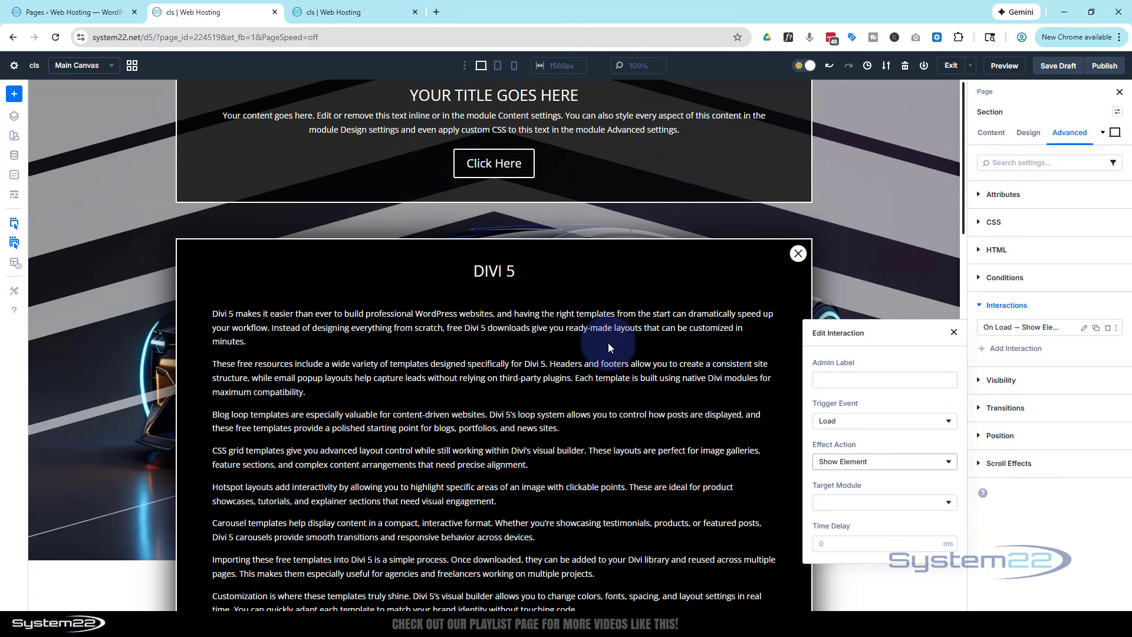
Target Row (pop row) with the section's load interaction and set its time delay to 3000 ms
click(887, 502)
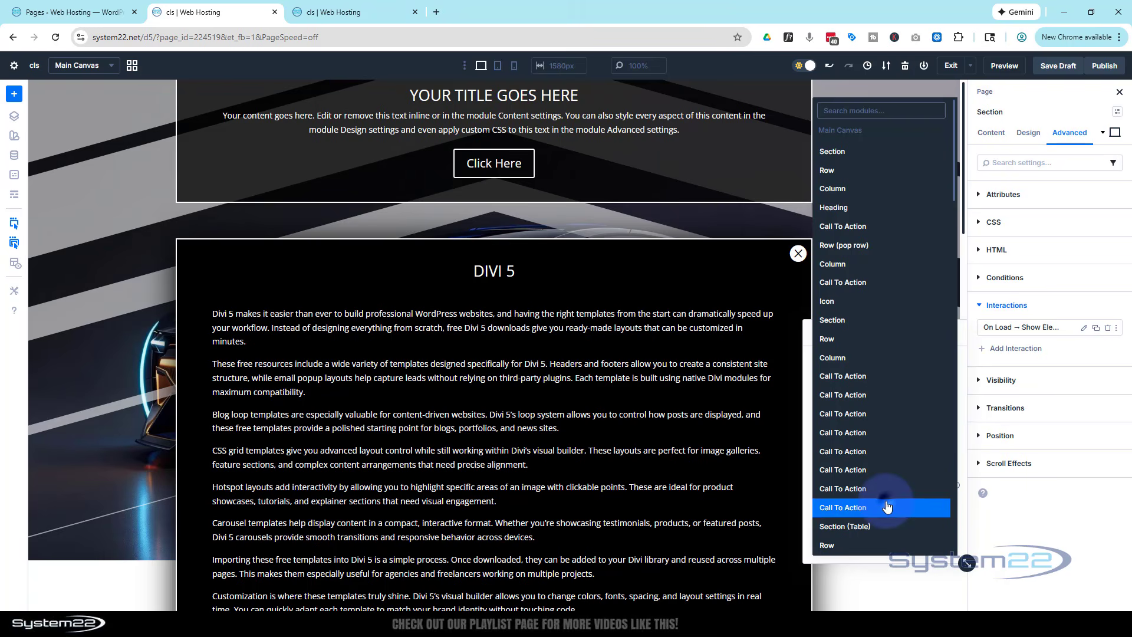
click(854, 247)
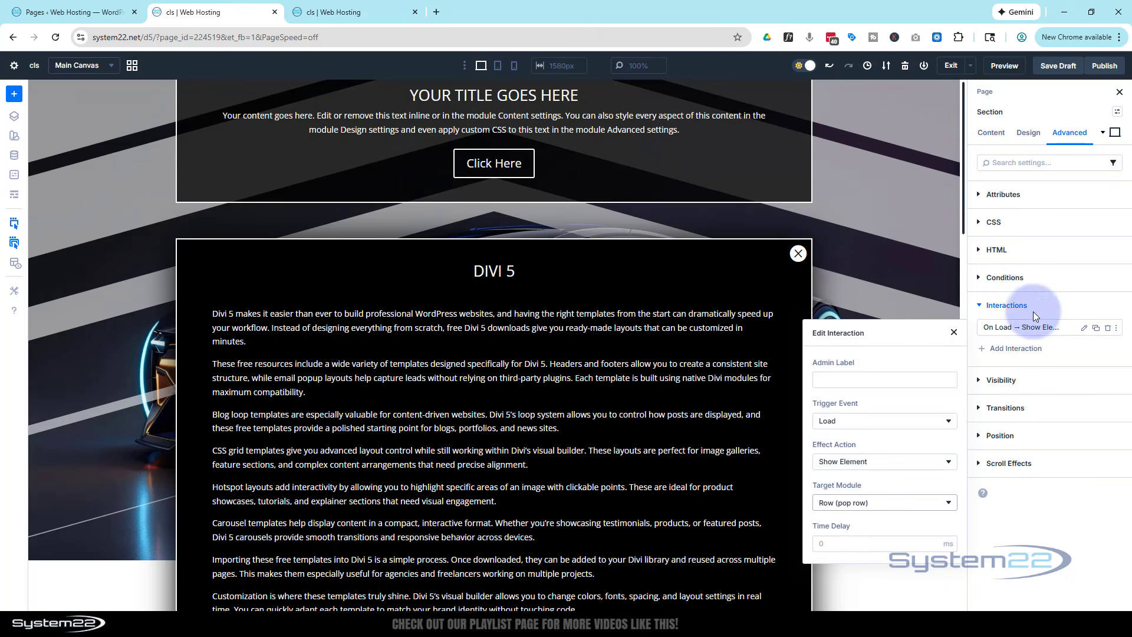
click(841, 558)
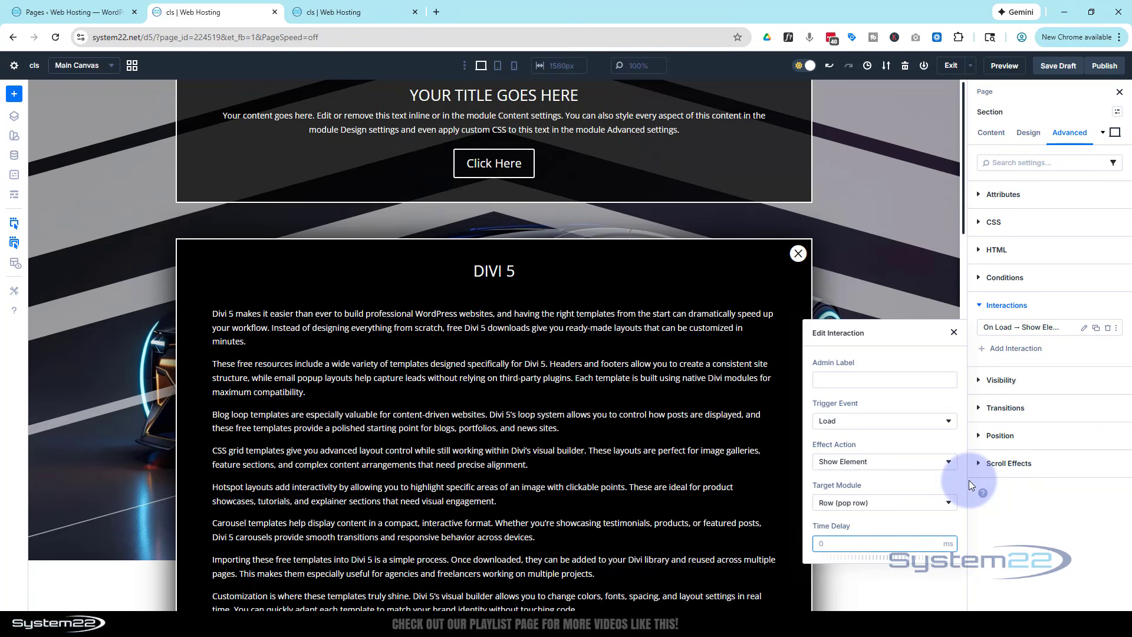
text(3000)
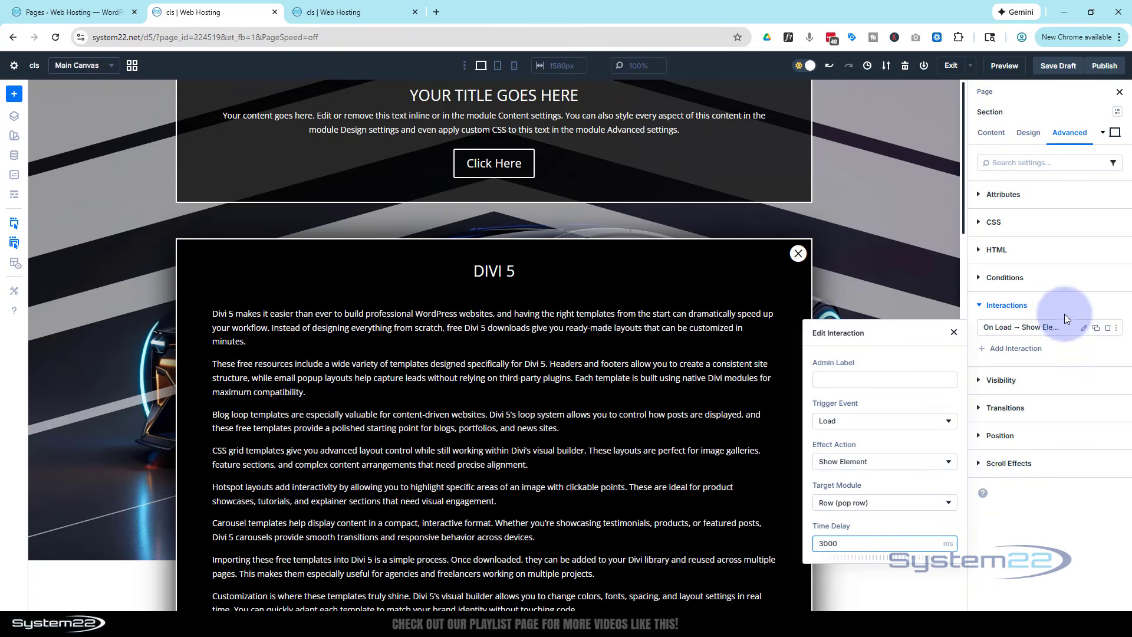
click(1053, 298)
Check the height in the popup row's sizing settings
mouse_move(634, 319)
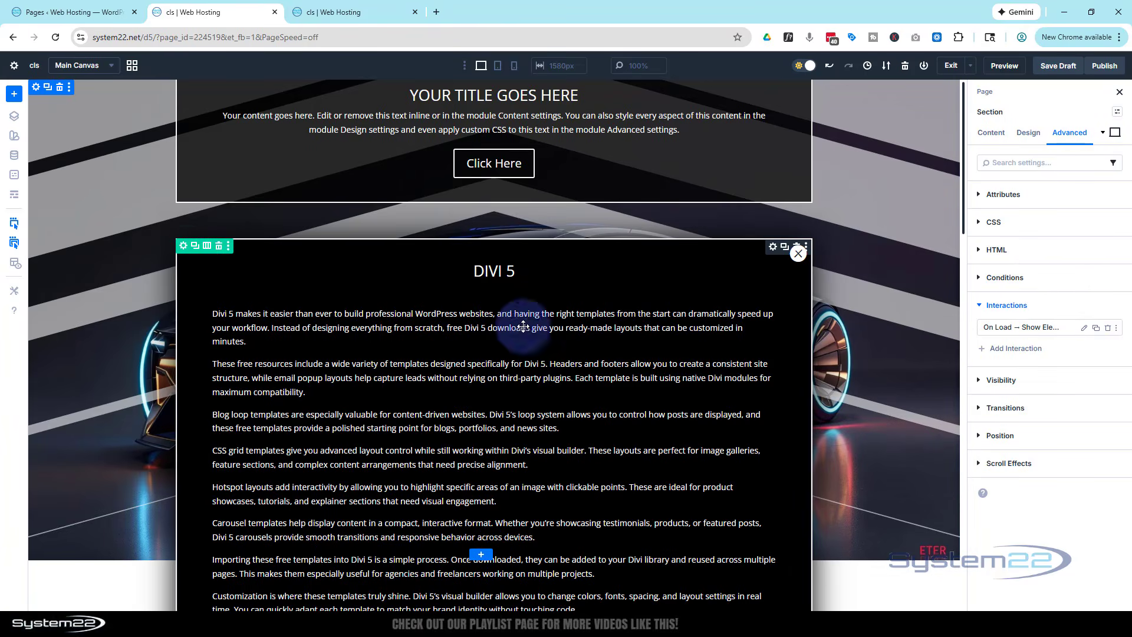
click(182, 248)
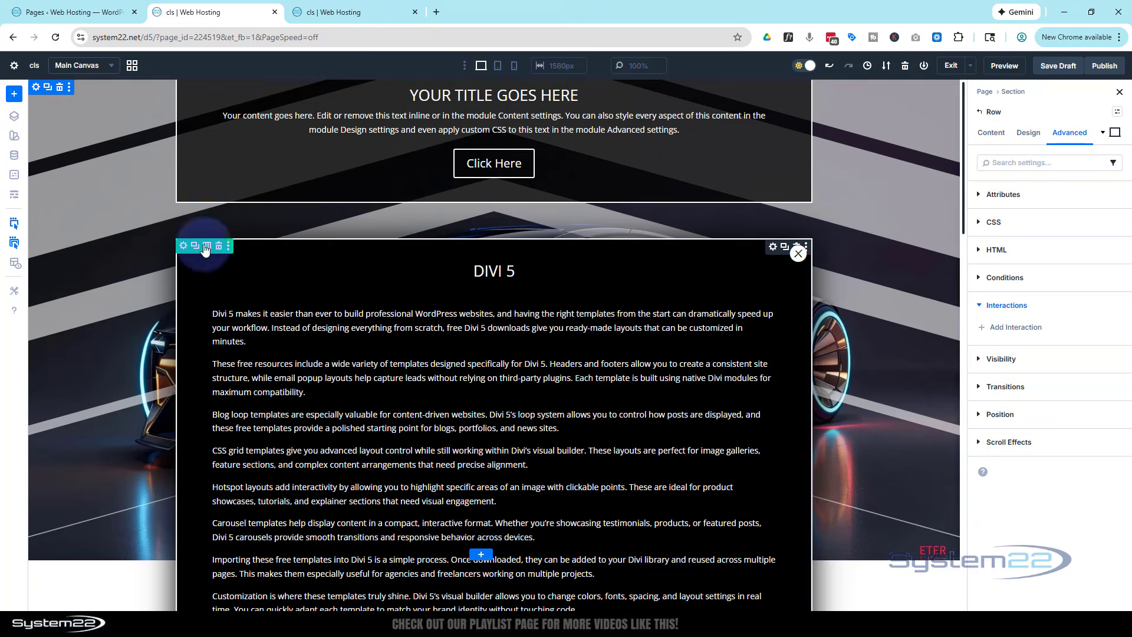
click(1034, 135)
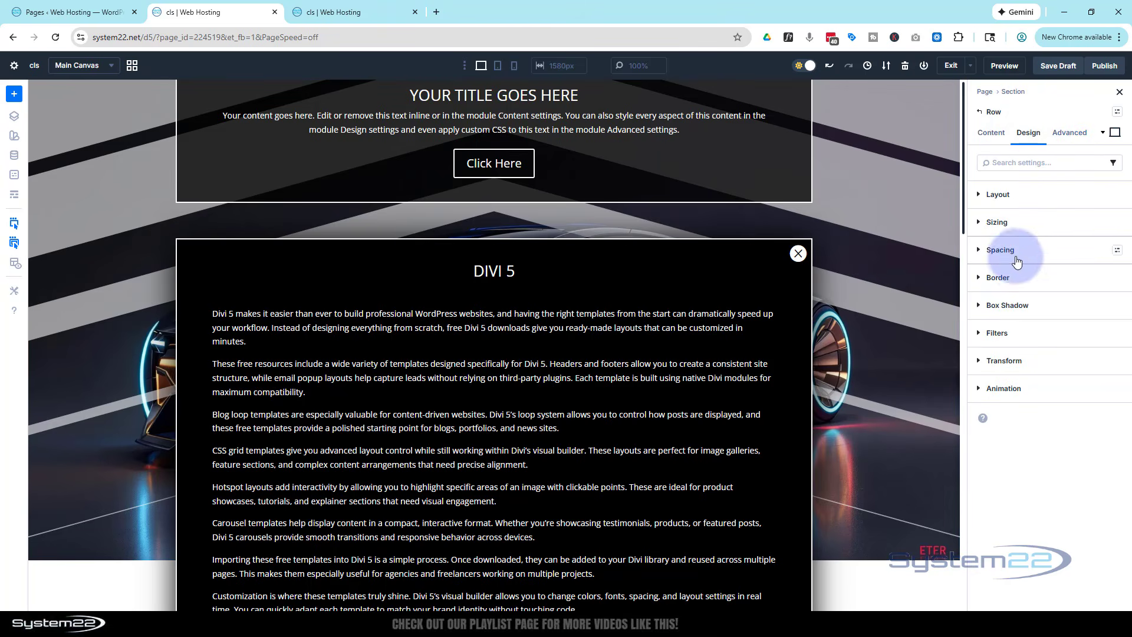
click(997, 223)
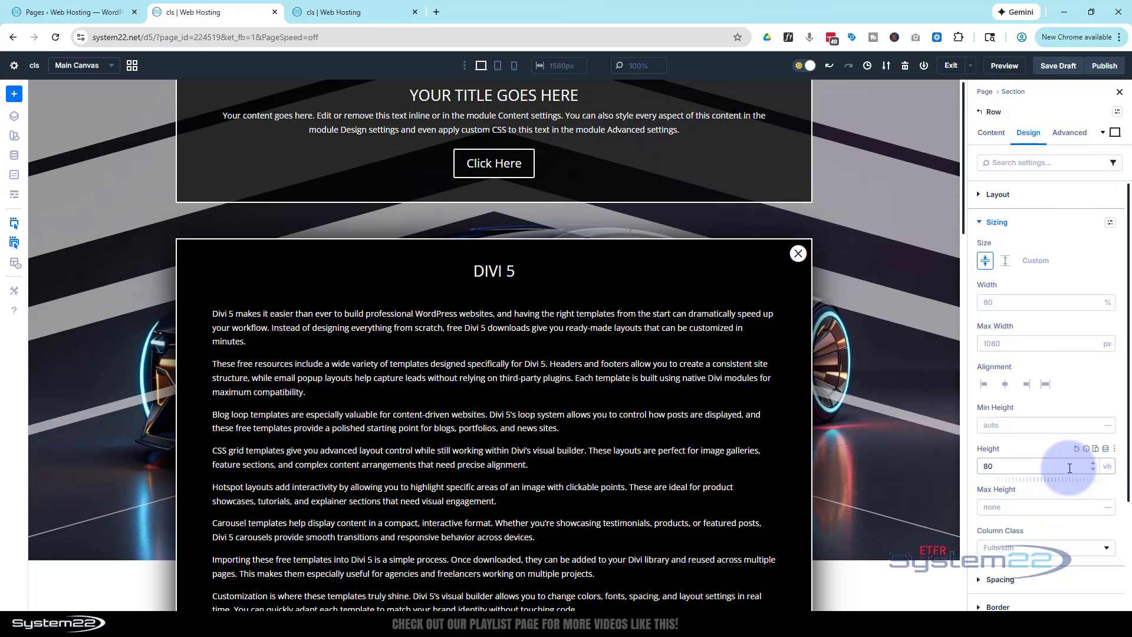
Set the popup row's vertical overflow to Scroll in its visibility options
click(1072, 133)
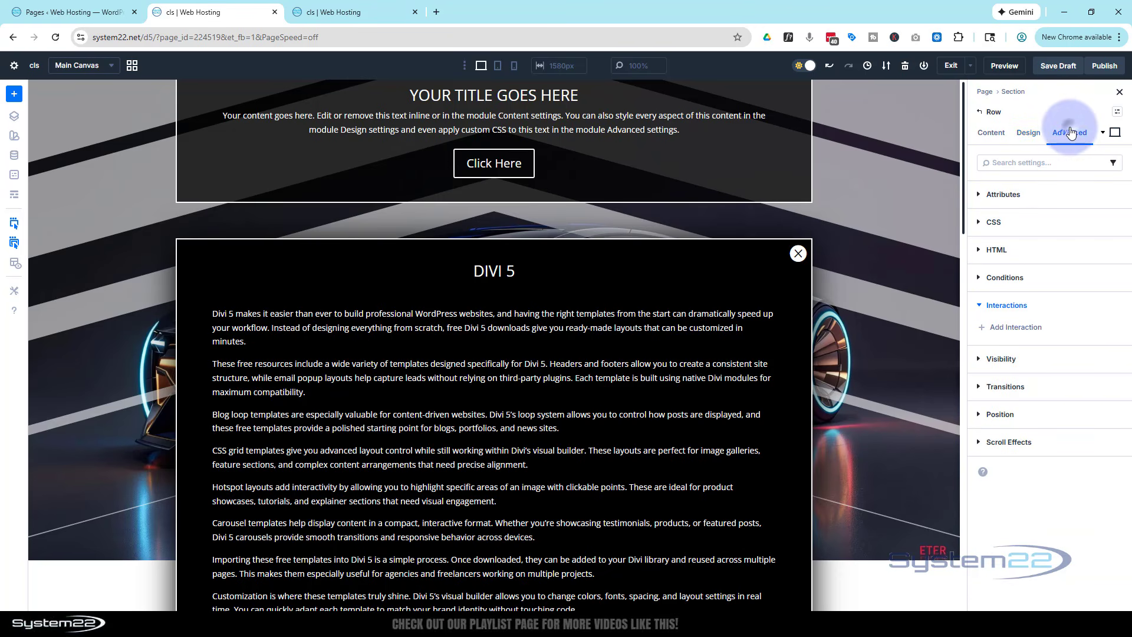
click(983, 357)
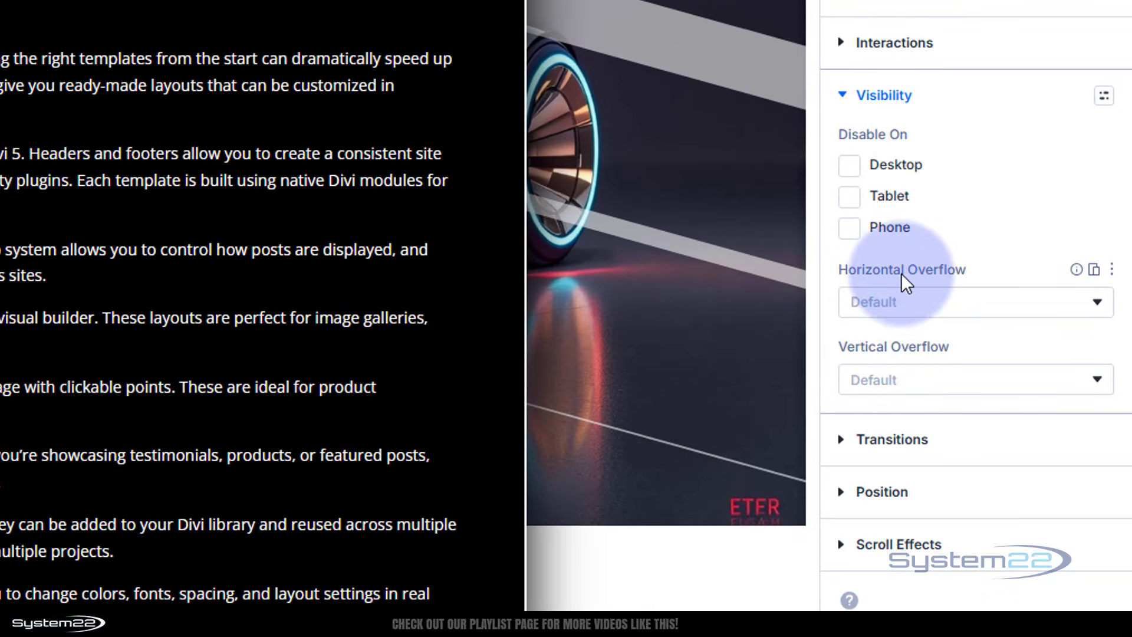
click(915, 386)
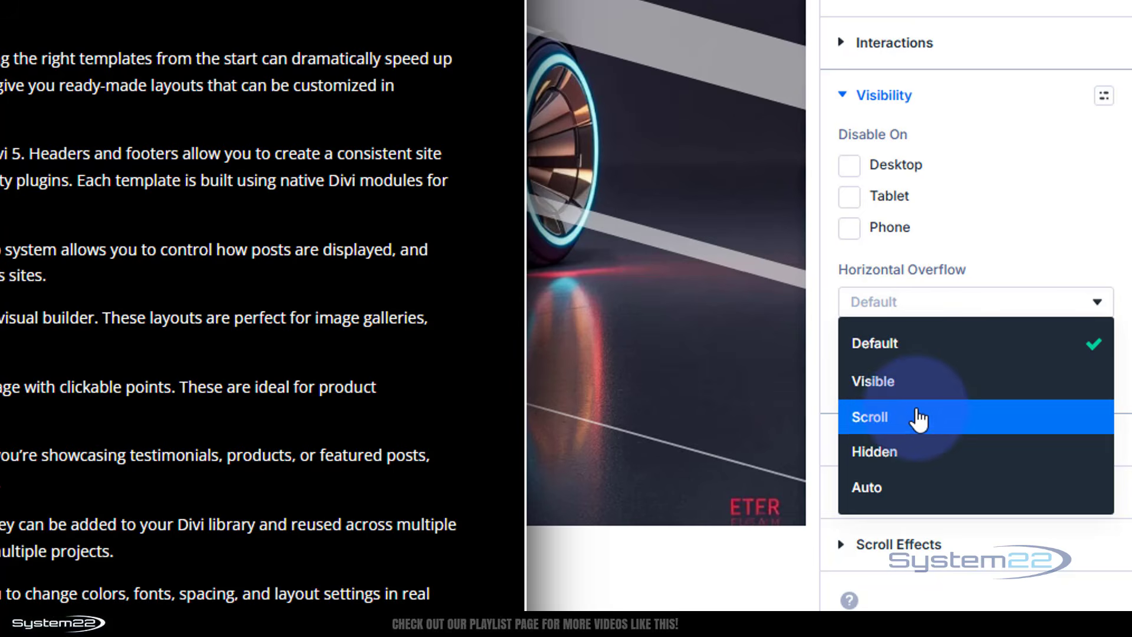
click(919, 418)
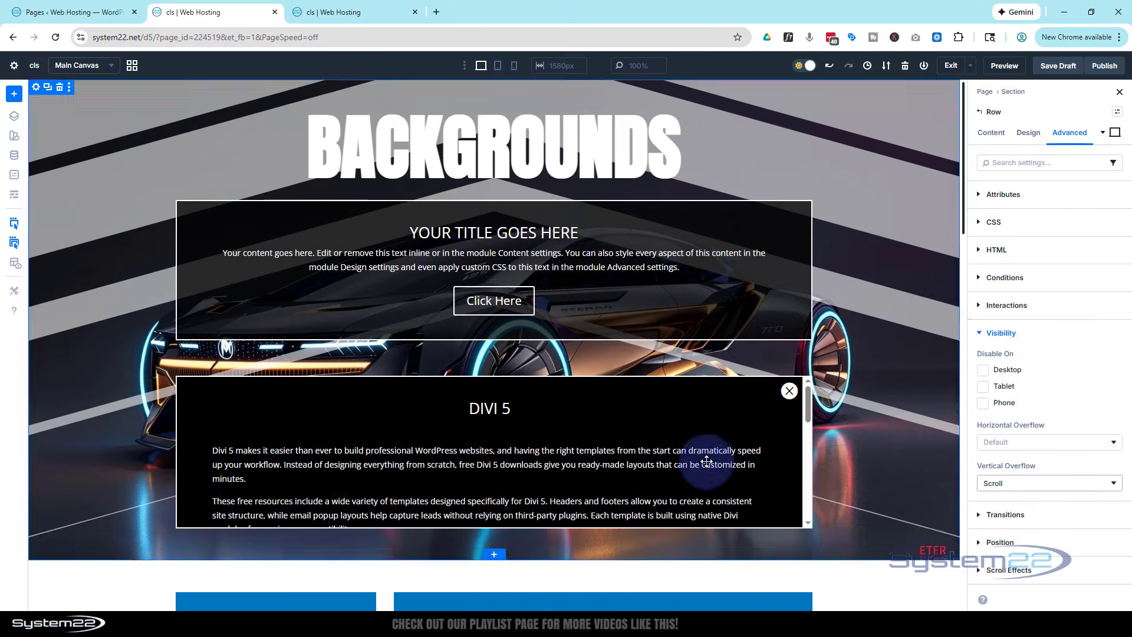
scroll(708, 461, down, 3)
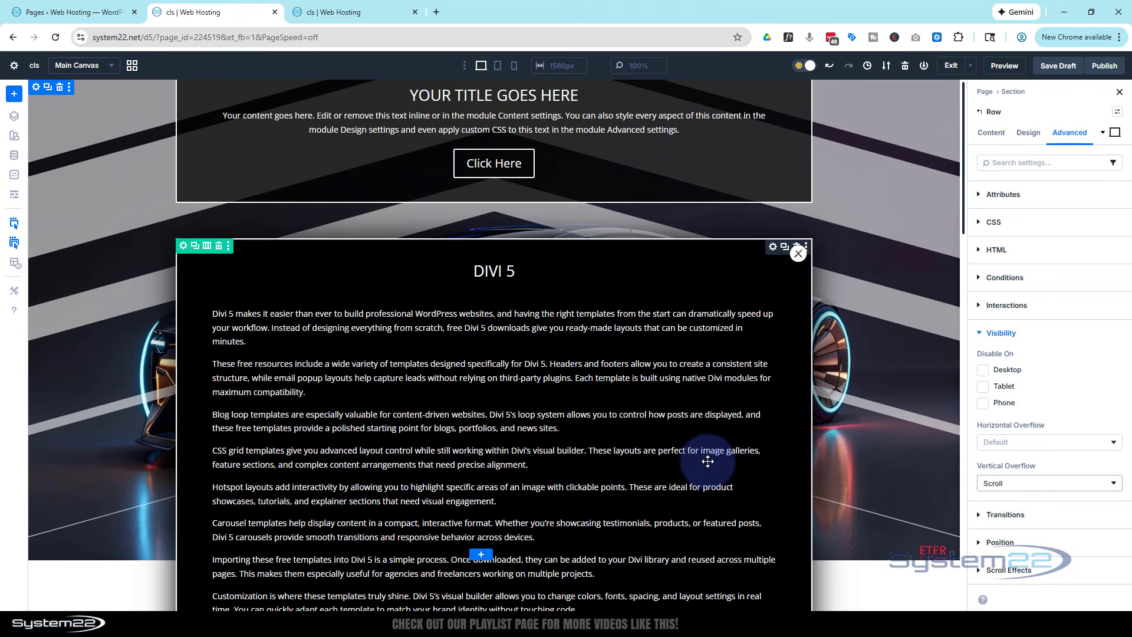
scroll(708, 461, up, 3)
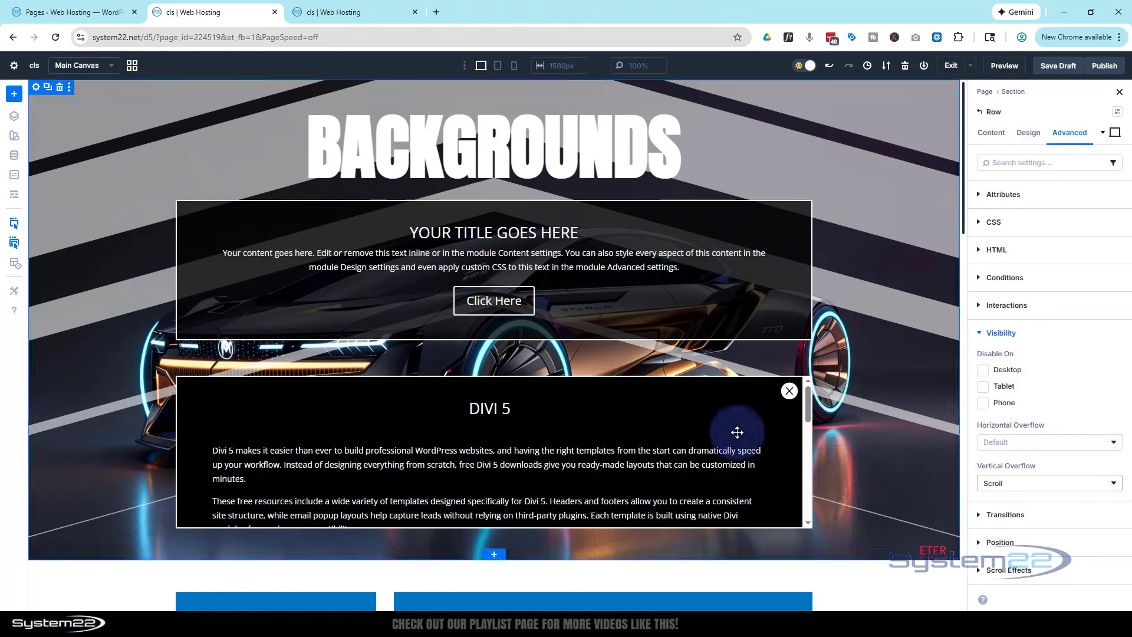
scroll(736, 433, down, 3)
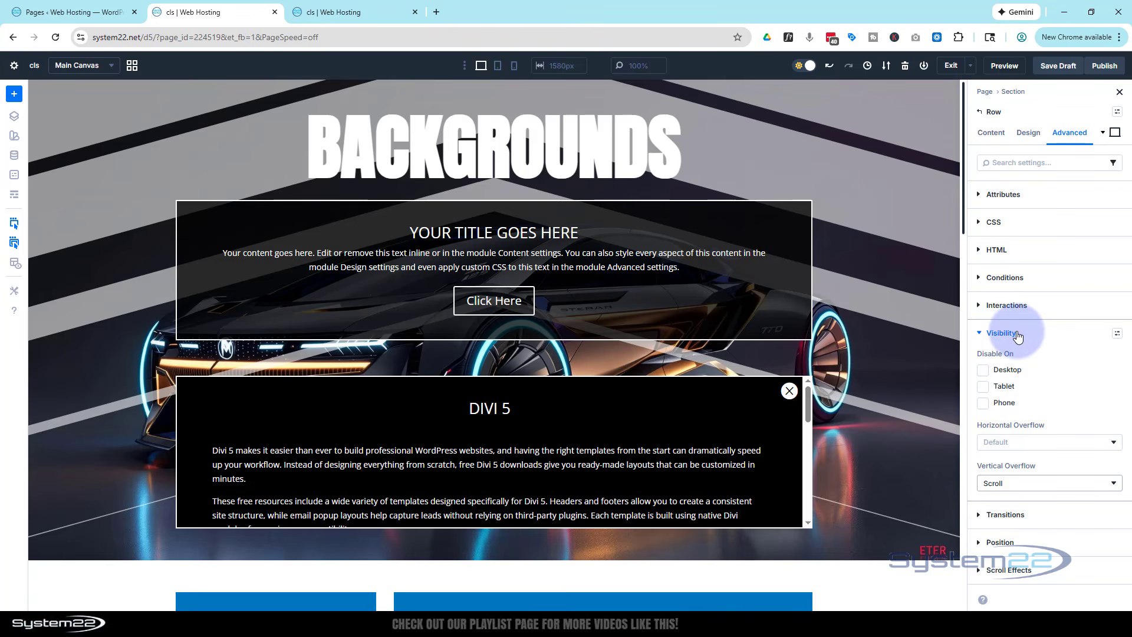
Disable the popup row on Desktop, Tablet and Phone in its visibility options
click(984, 372)
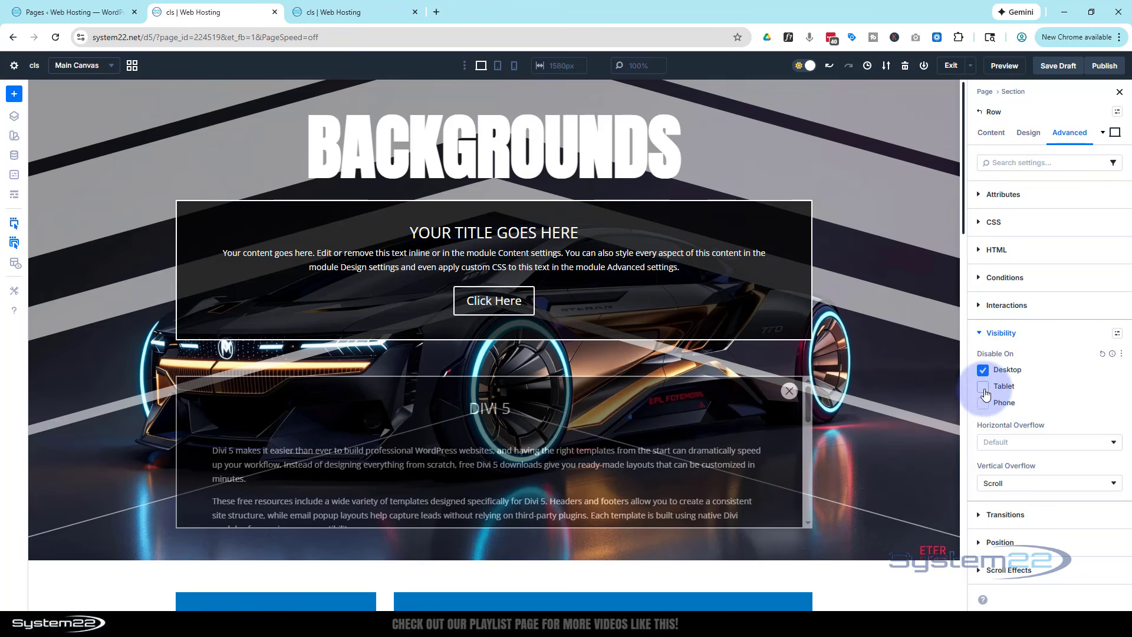
click(985, 389)
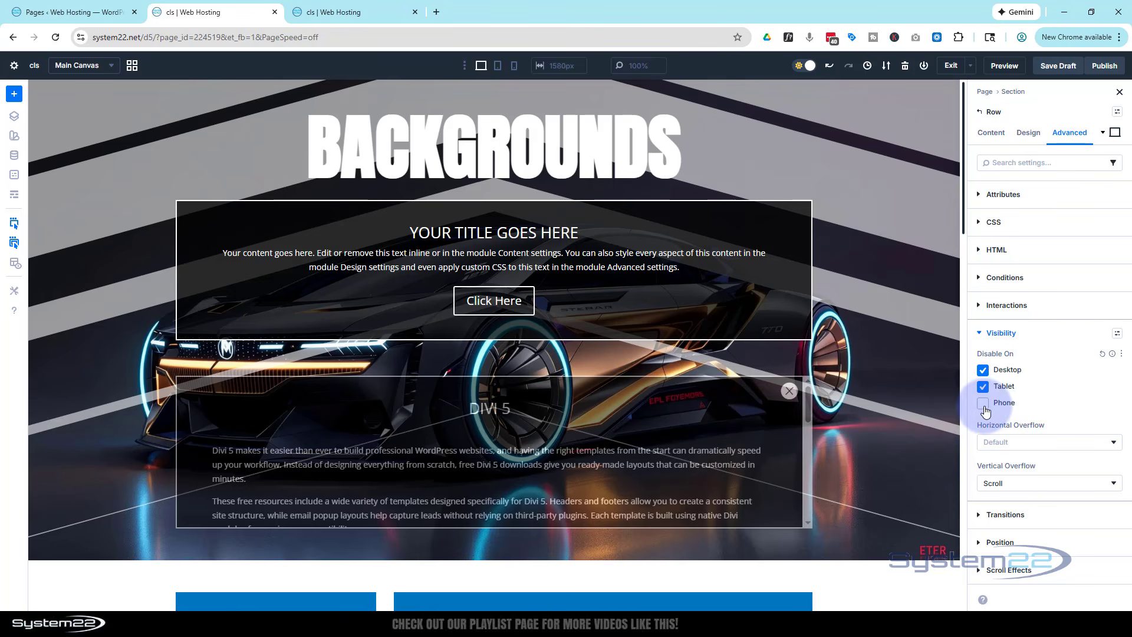
click(983, 405)
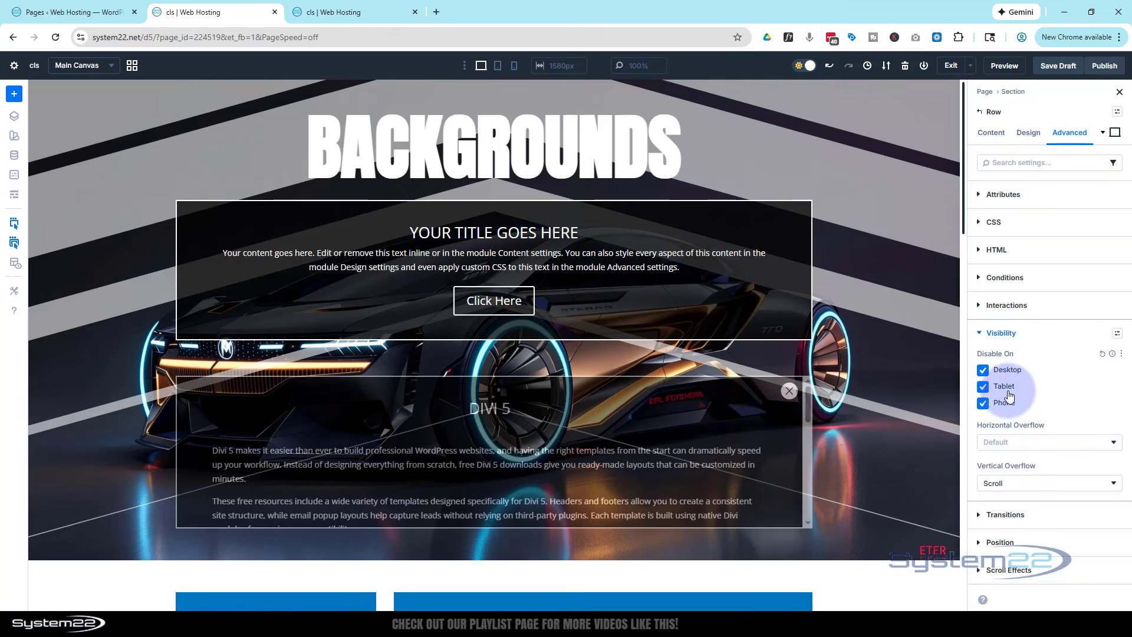
scroll(408, 440, down, 3)
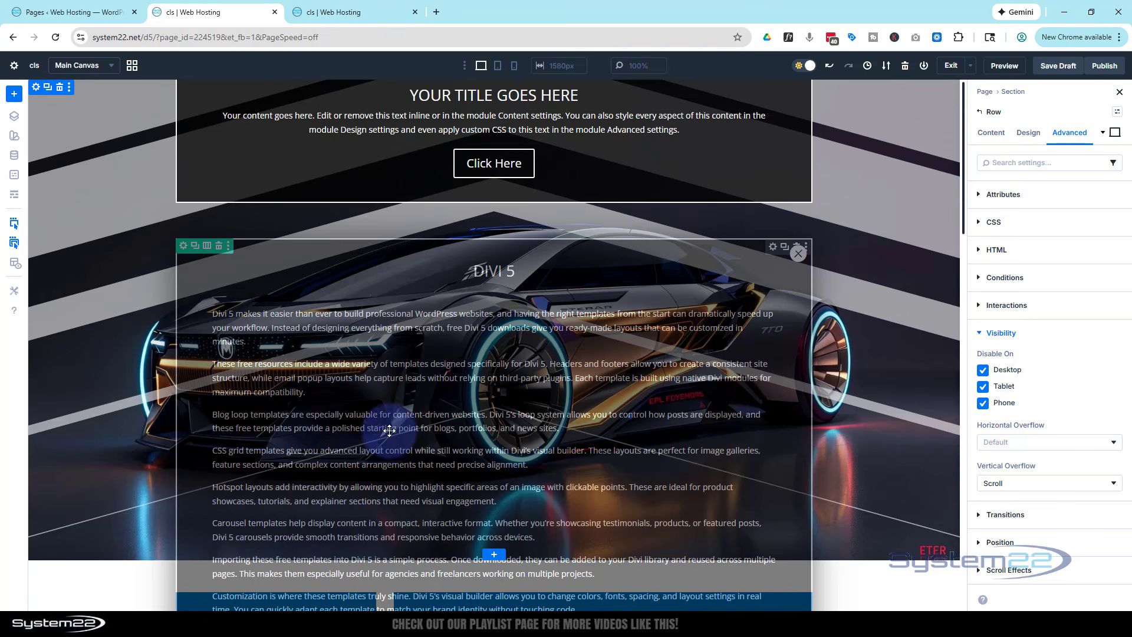
scroll(370, 417, up, 3)
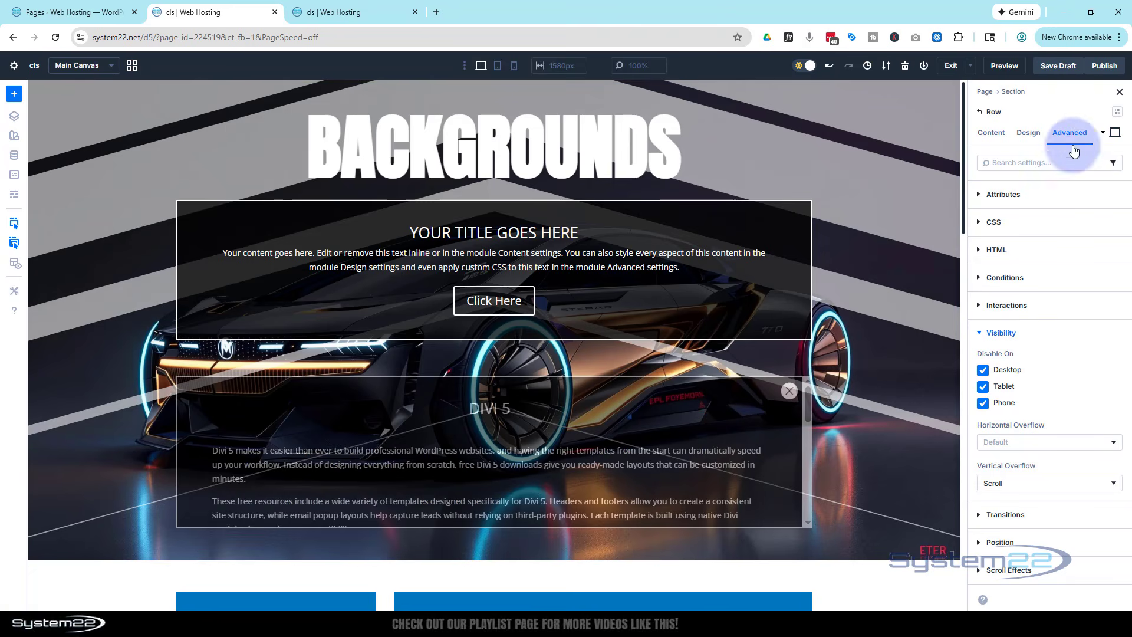
Set the popup row's position to Fixed with the offset origin at the center
click(1024, 542)
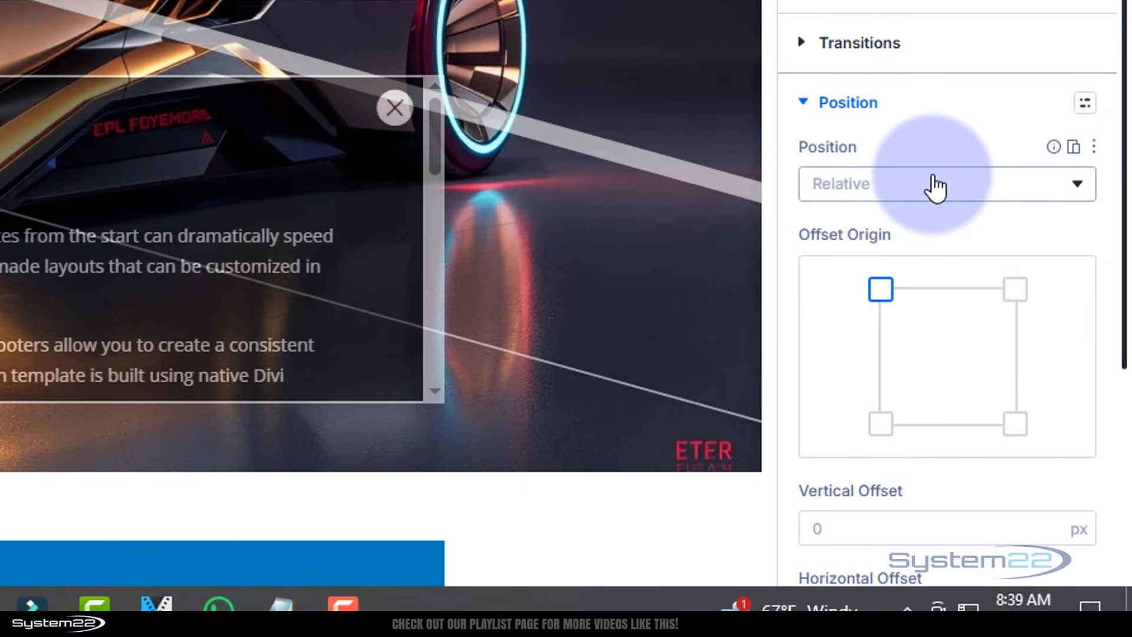
click(935, 189)
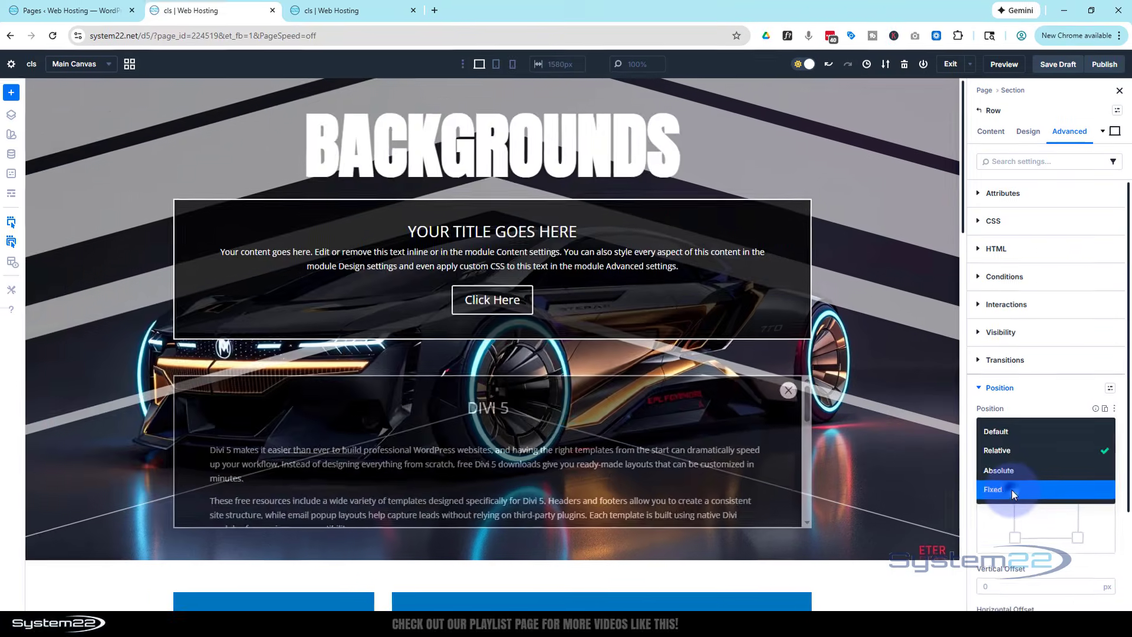
click(897, 332)
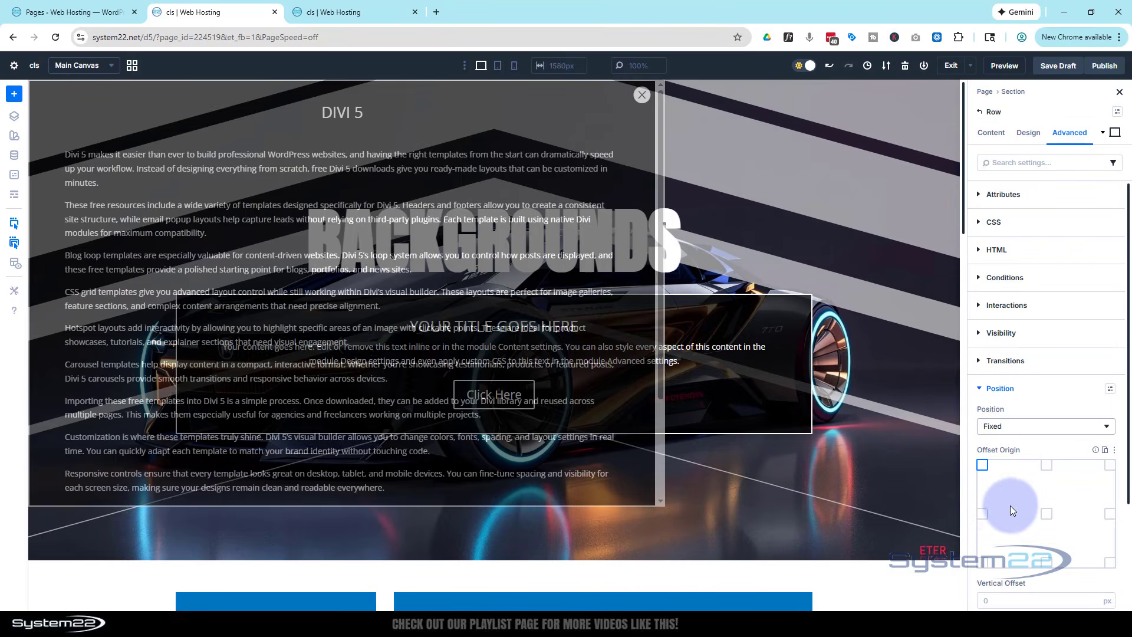
click(1048, 467)
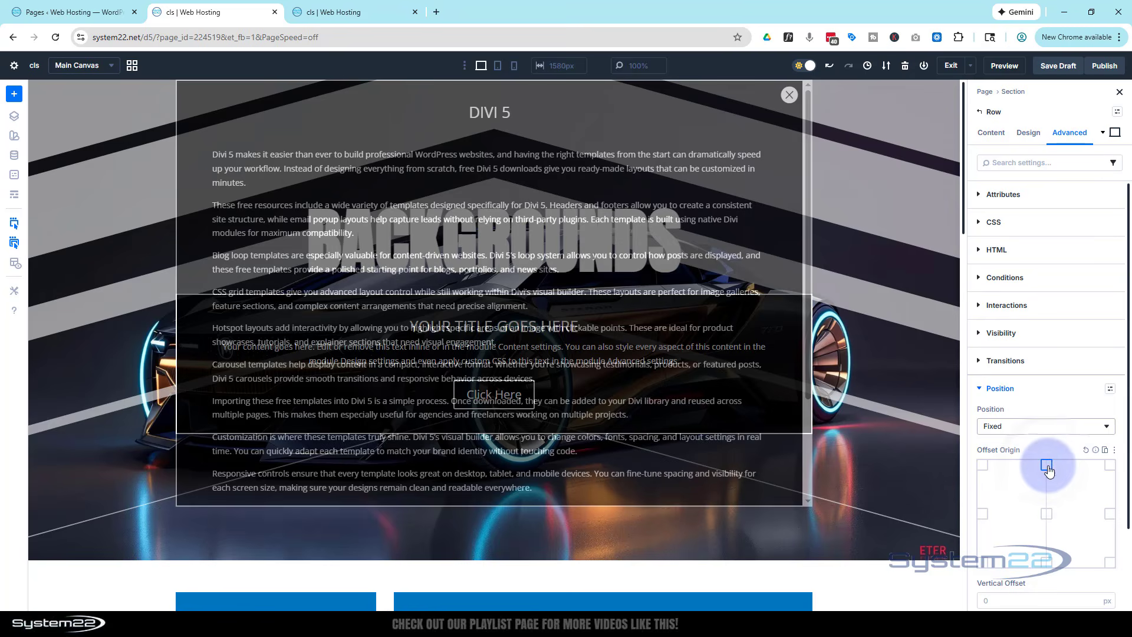
click(1047, 515)
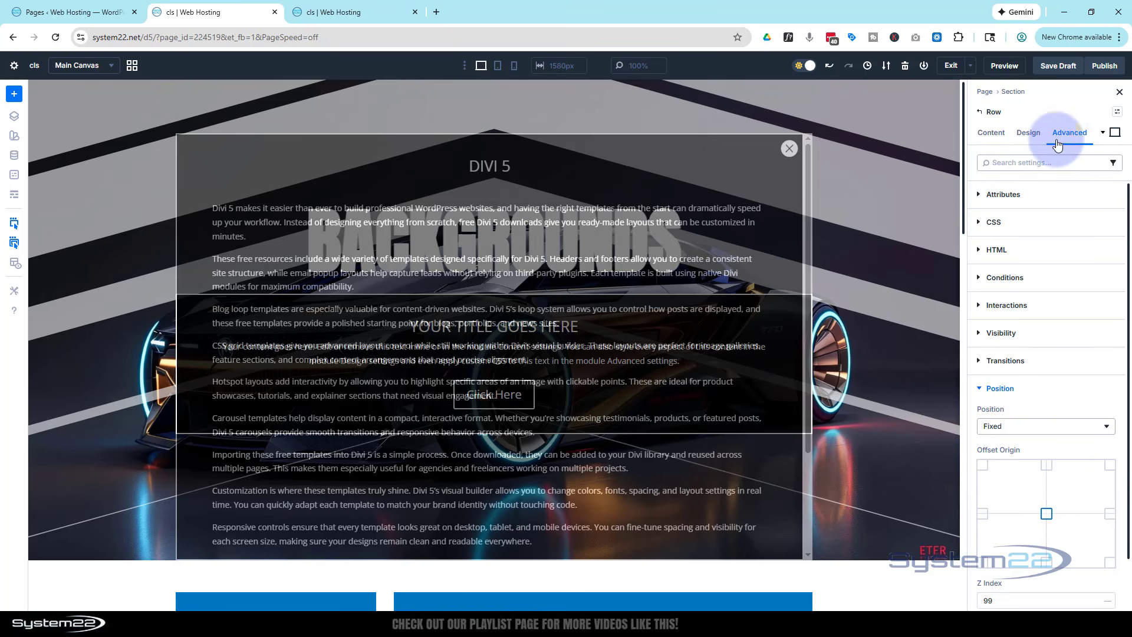
Close the old preview, save the draft and open a fresh page preview to test scrolling through the popup's text
click(413, 13)
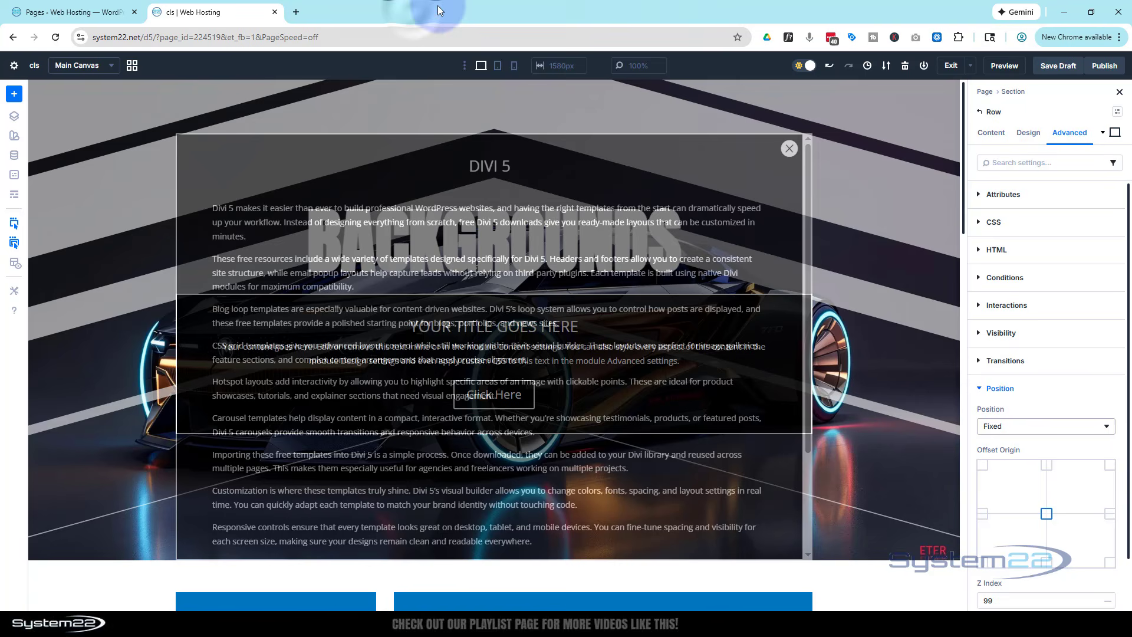
click(1059, 68)
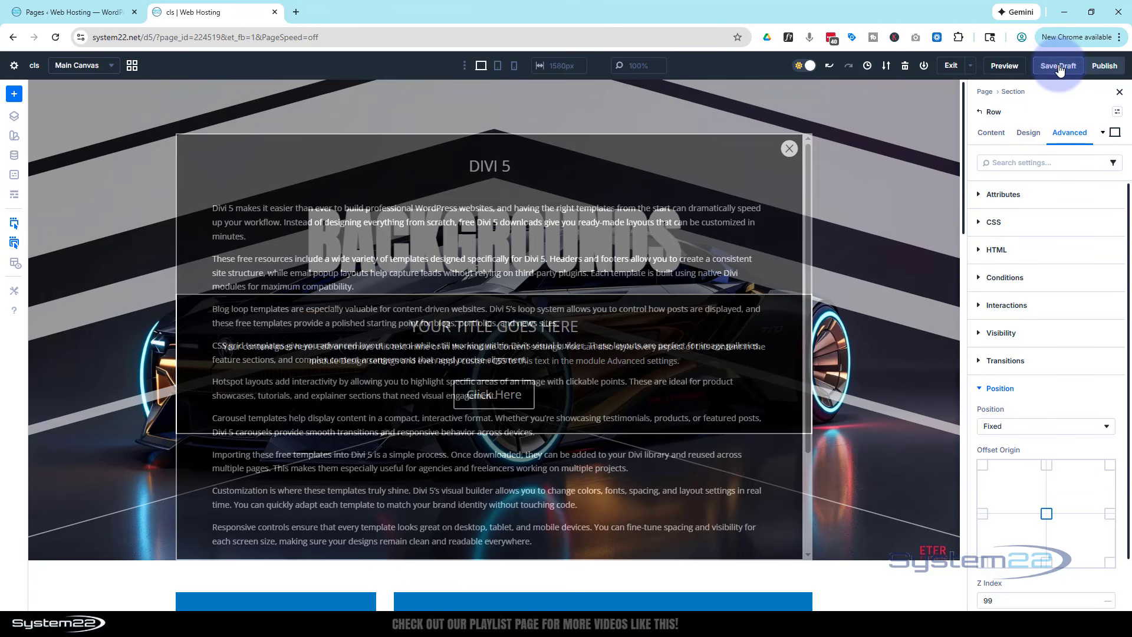
click(1005, 67)
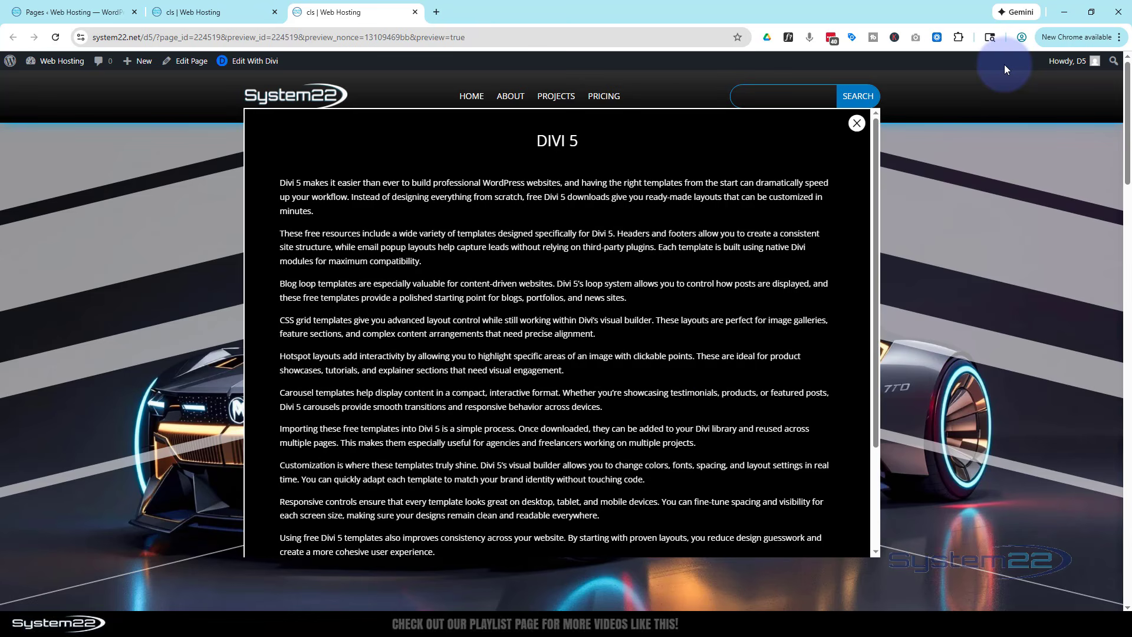
scroll(670, 313, down, 3)
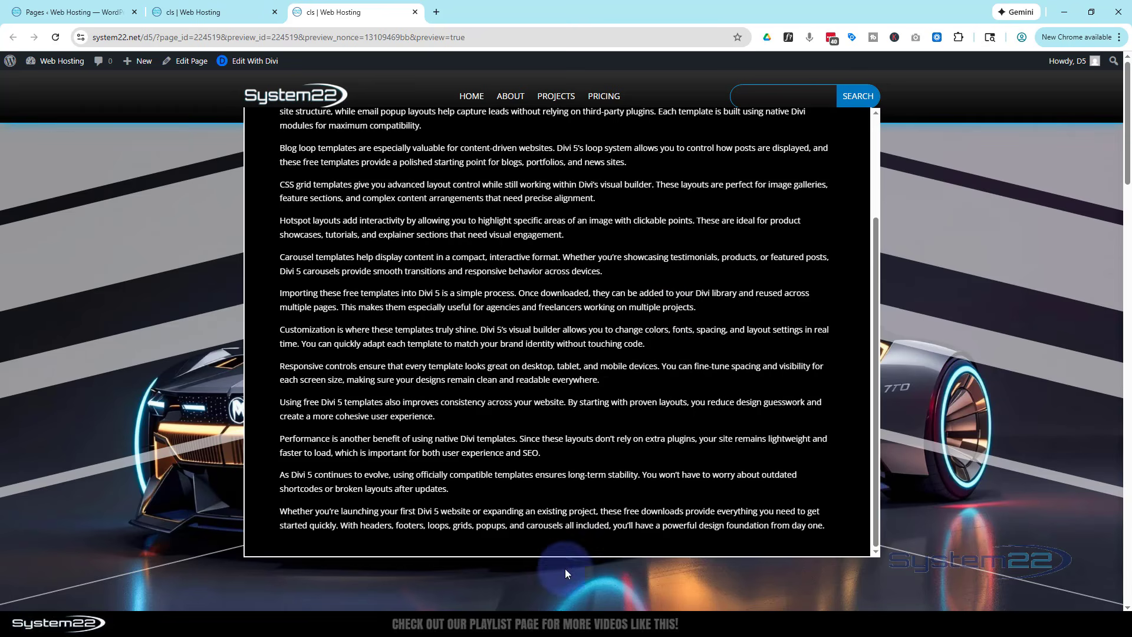
scroll(600, 406, up, 2)
scroll(600, 405, up, 1)
scroll(600, 406, down, 2)
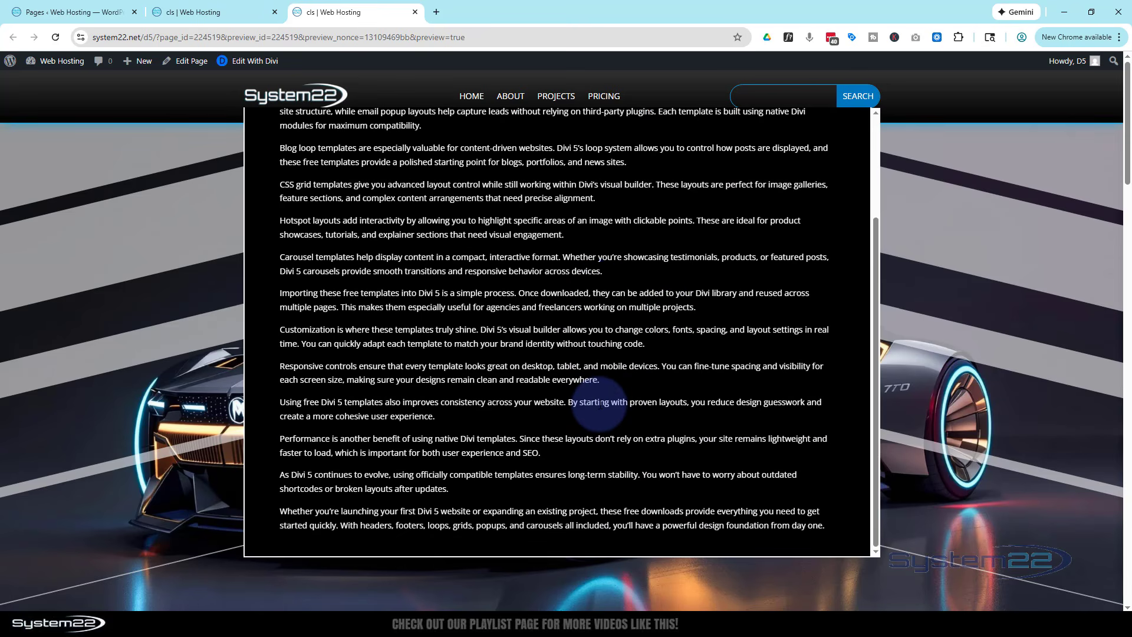
scroll(601, 403, up, 3)
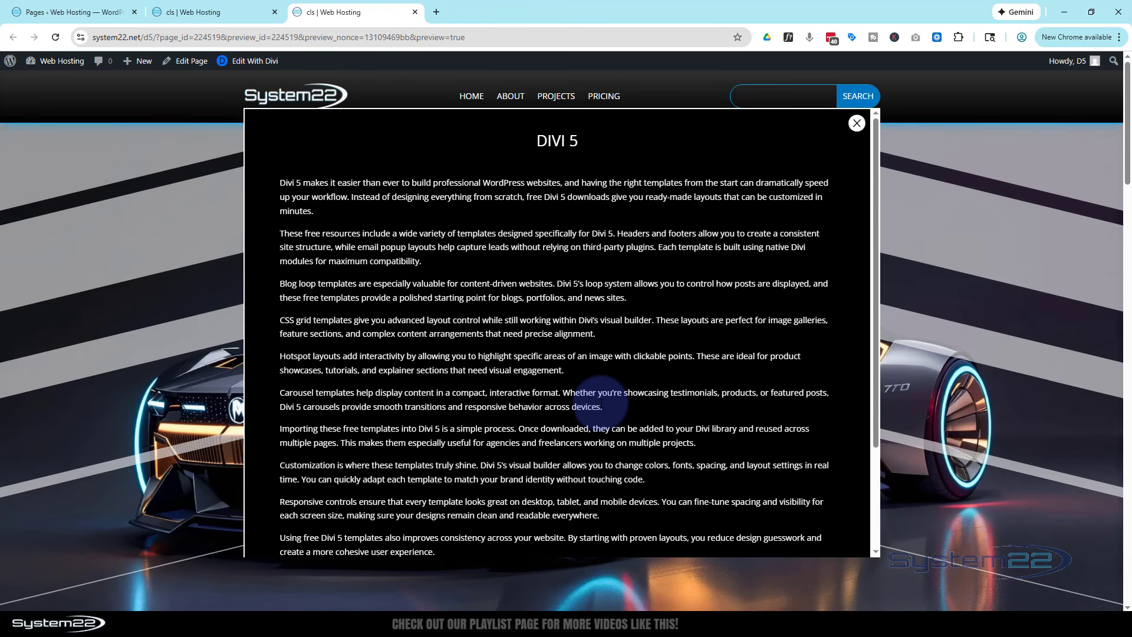
Check the popup and its scrolling in the browser's device emulation at iPad Air size
key(ctrl+shift+i)
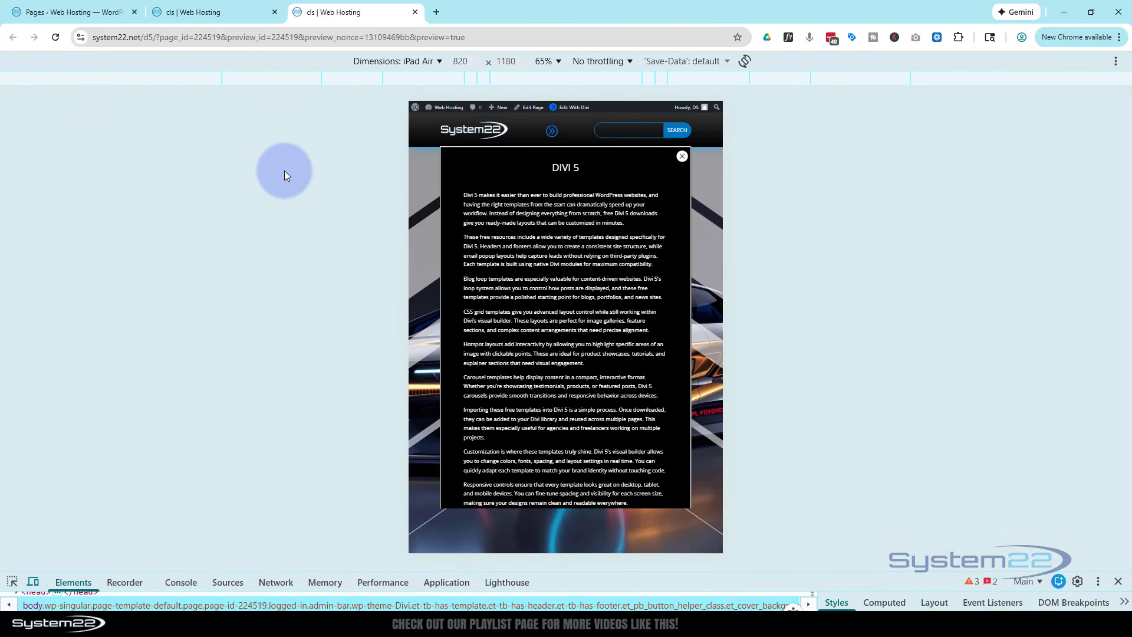
scroll(569, 268, down, 3)
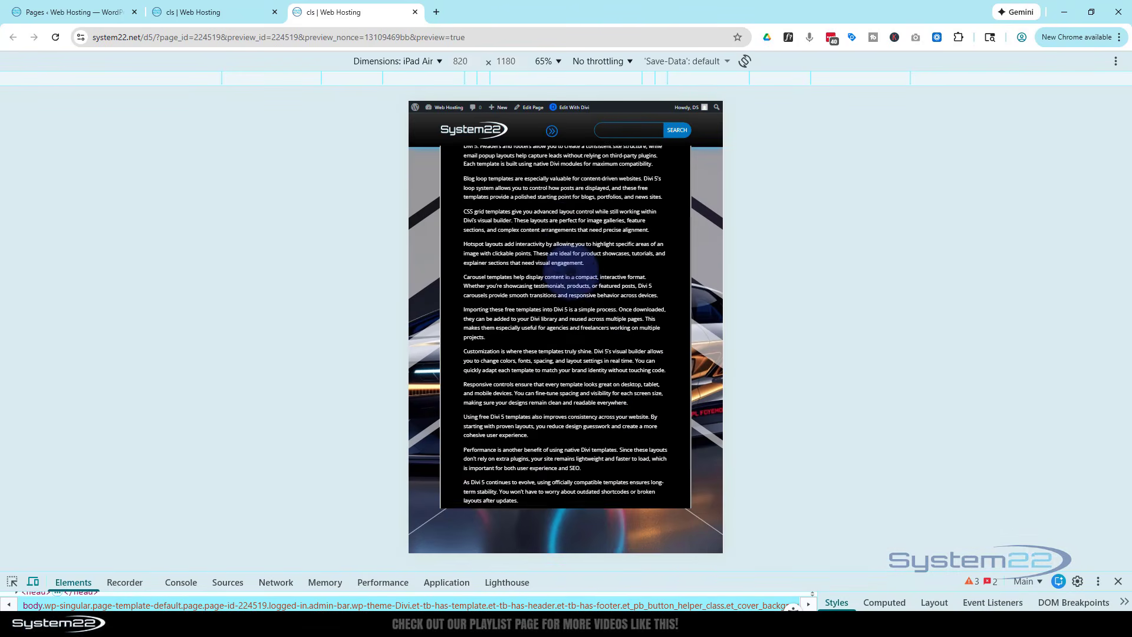
scroll(567, 274, up, 3)
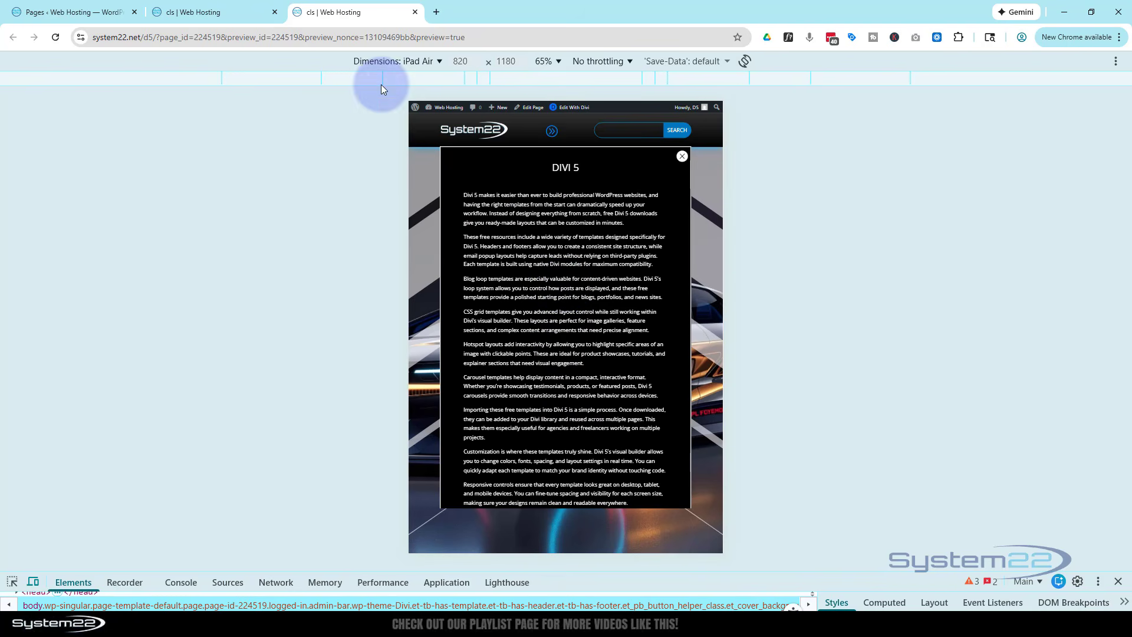
Switch the emulated device to iPhone 12 Pro, test scrolling through the popup, and leave the device emulation
click(389, 59)
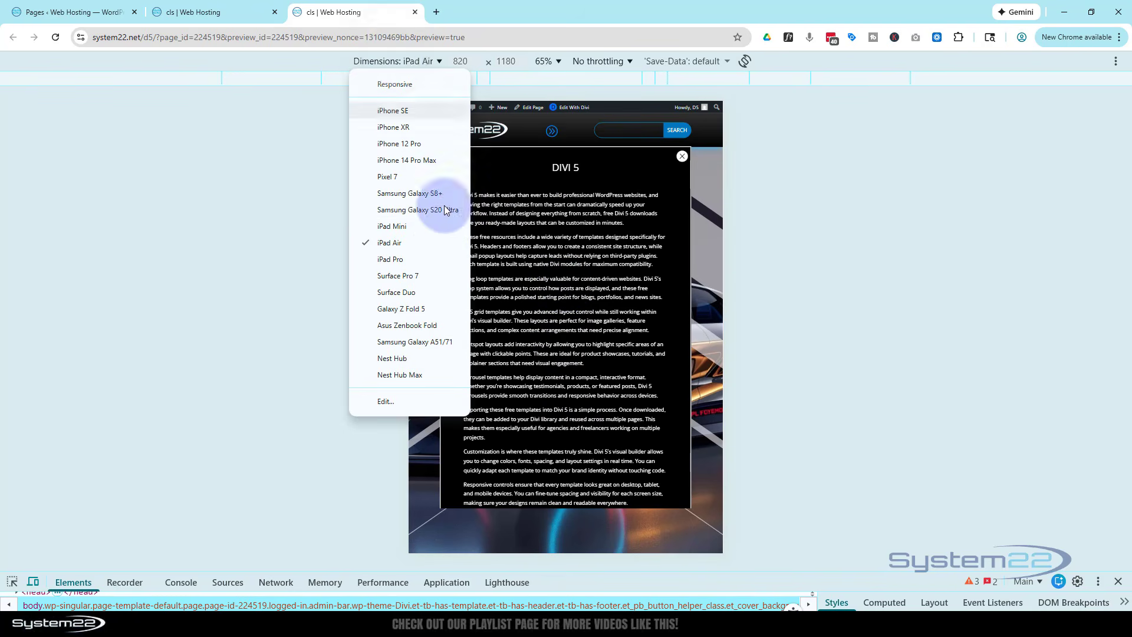
click(397, 145)
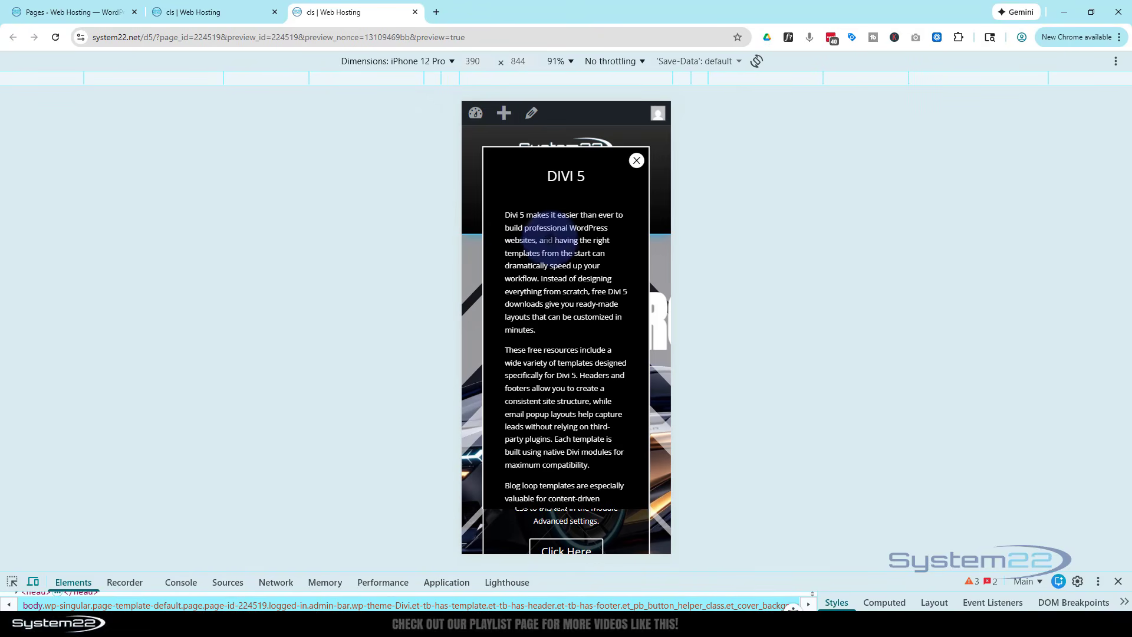
scroll(607, 301, down, 10)
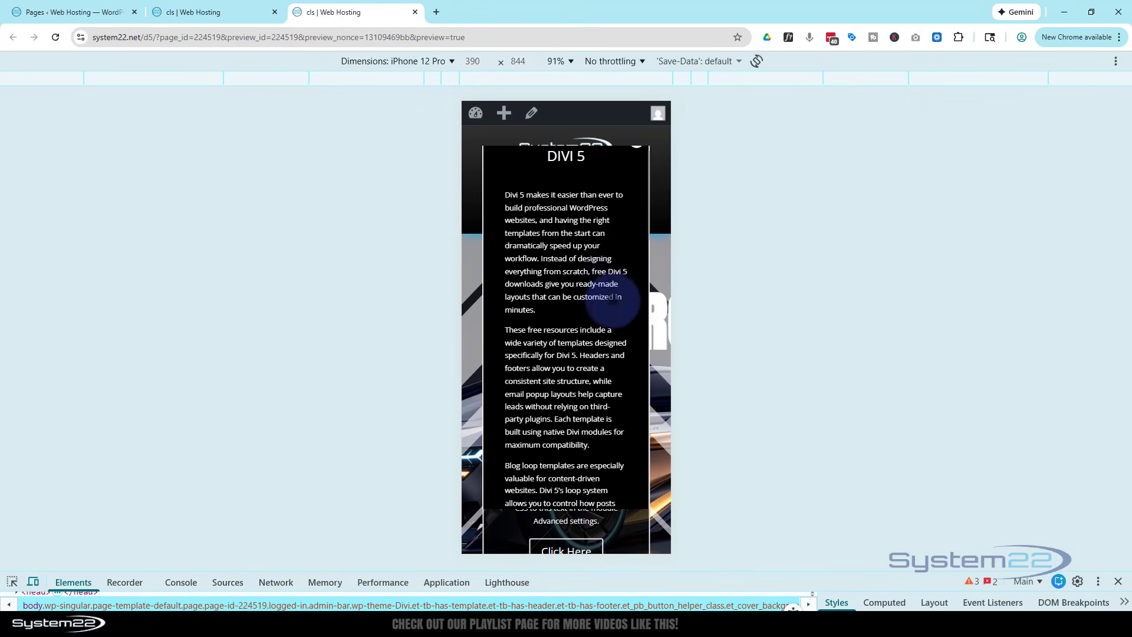
scroll(613, 298, down, 10)
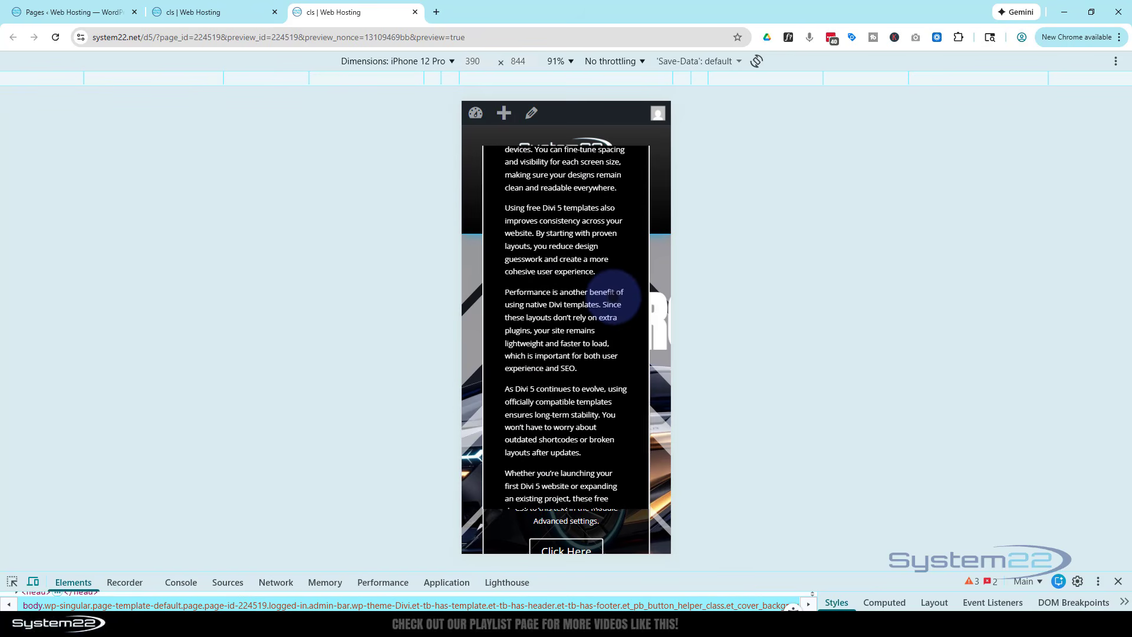
scroll(613, 300, down, 3)
scroll(613, 298, up, 10)
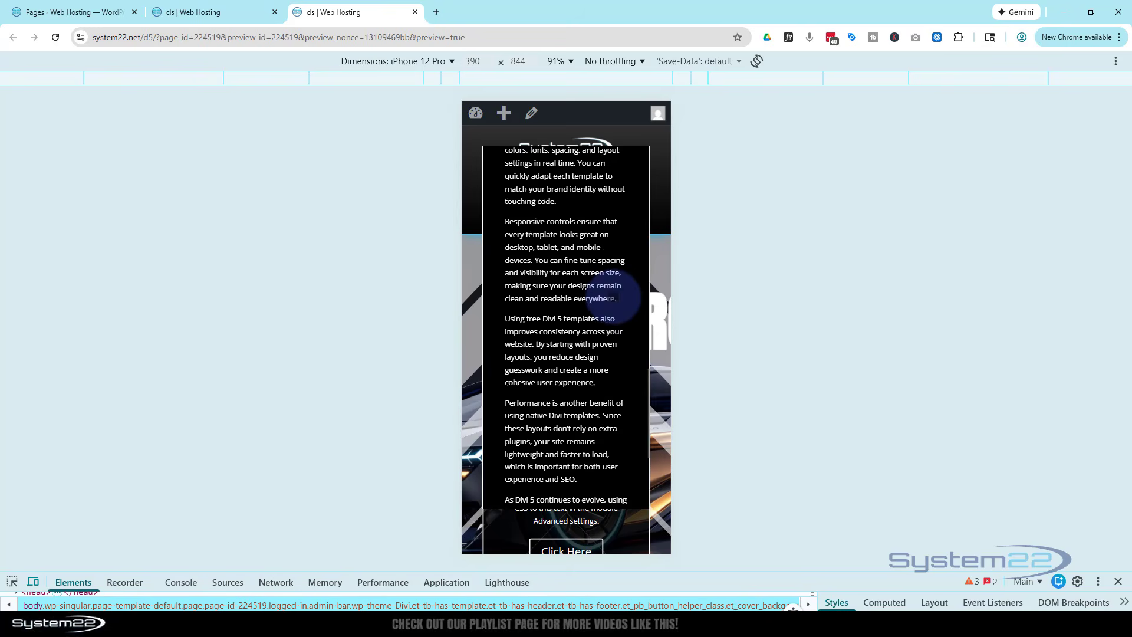
scroll(613, 295, up, 5)
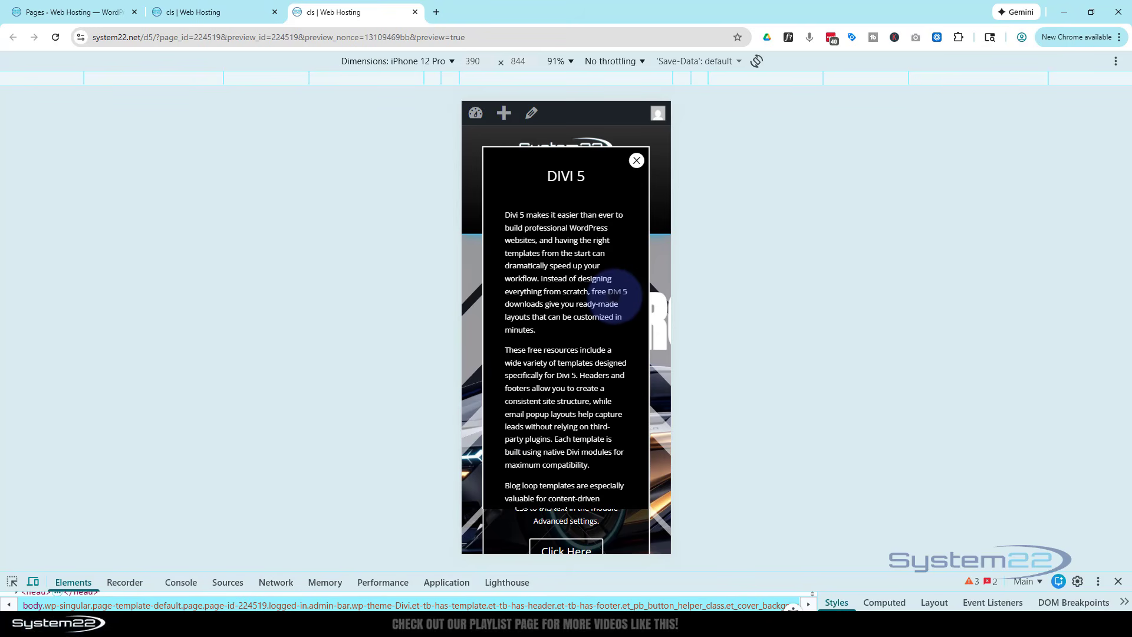
click(1118, 583)
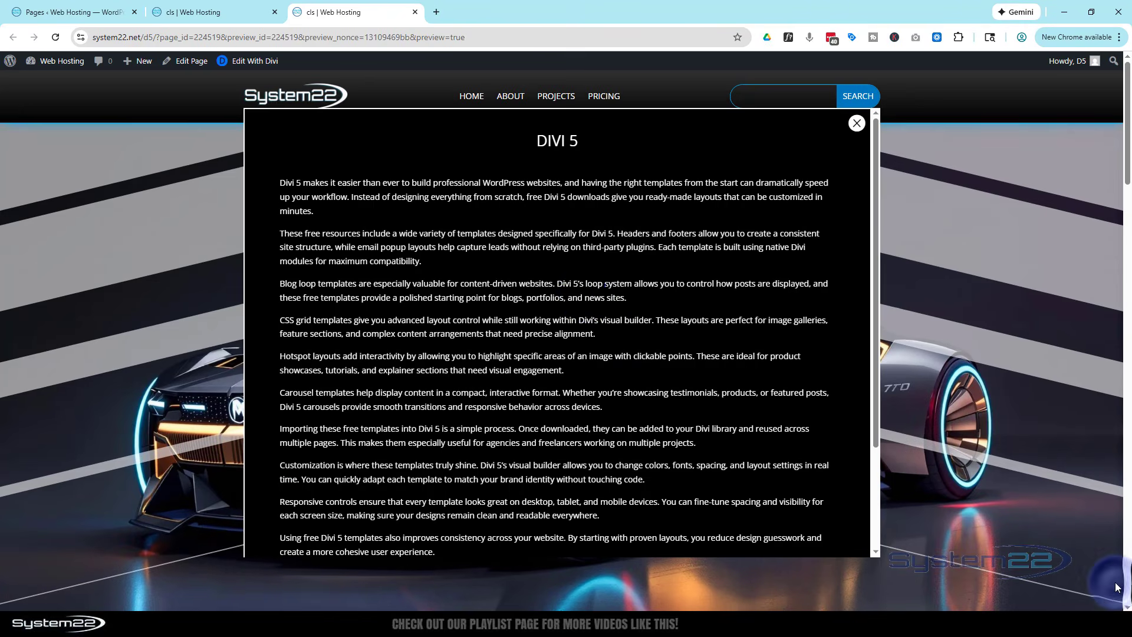
Scroll through the popup at desktop size and dismiss it with its close icon
scroll(590, 295, down, 3)
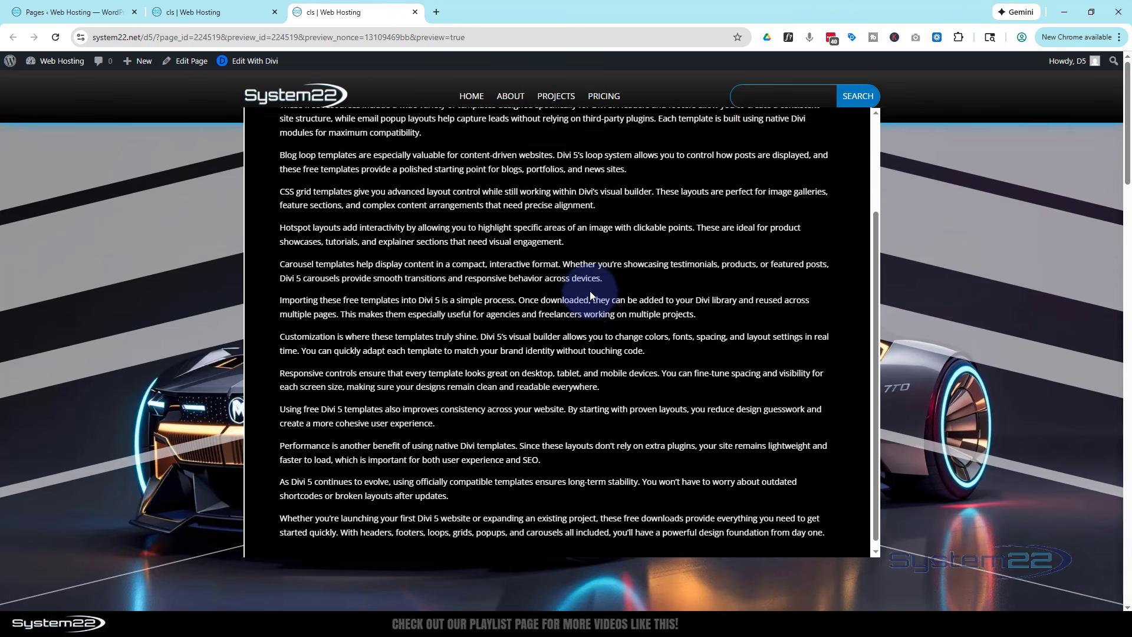
scroll(590, 292, up, 3)
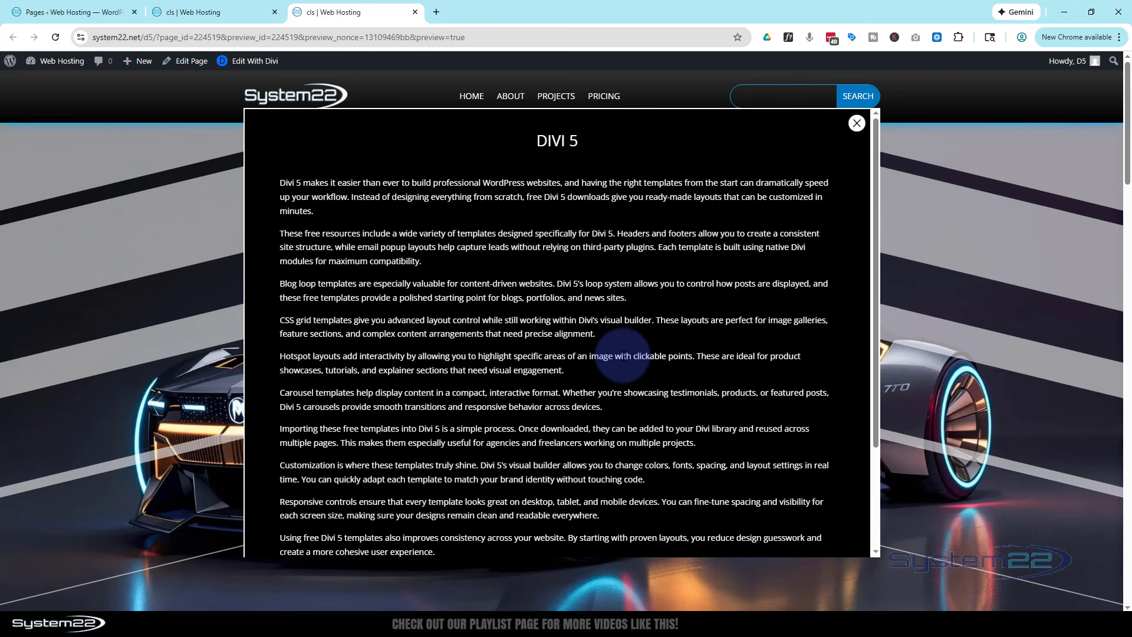
click(857, 123)
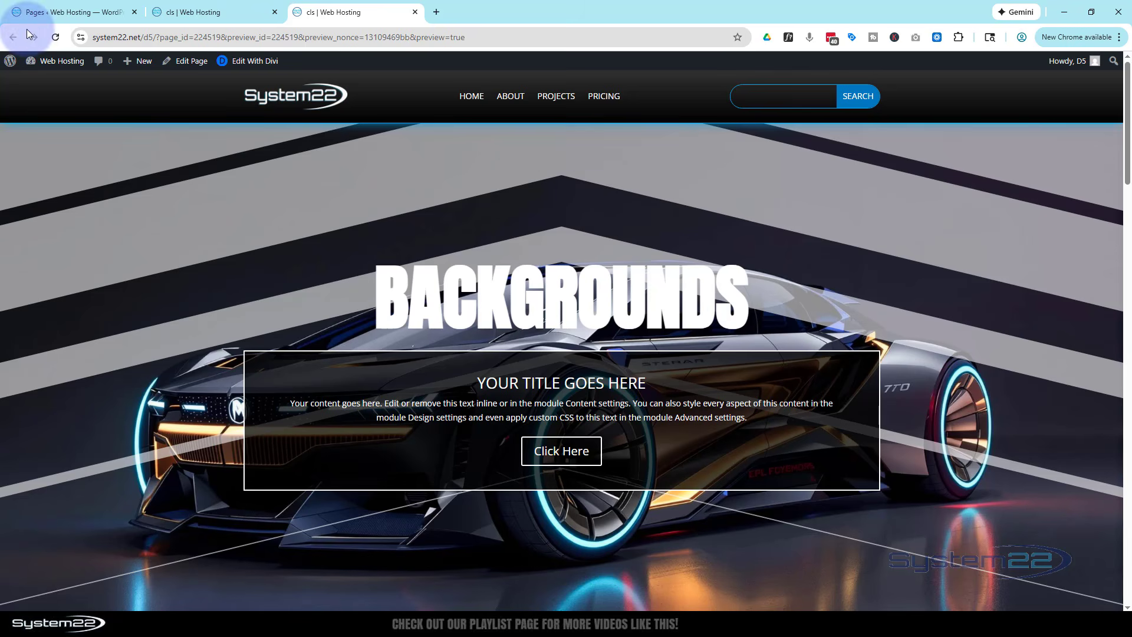
Reload the preview to trigger the delayed popup again, scroll through its text and dismiss it
click(57, 37)
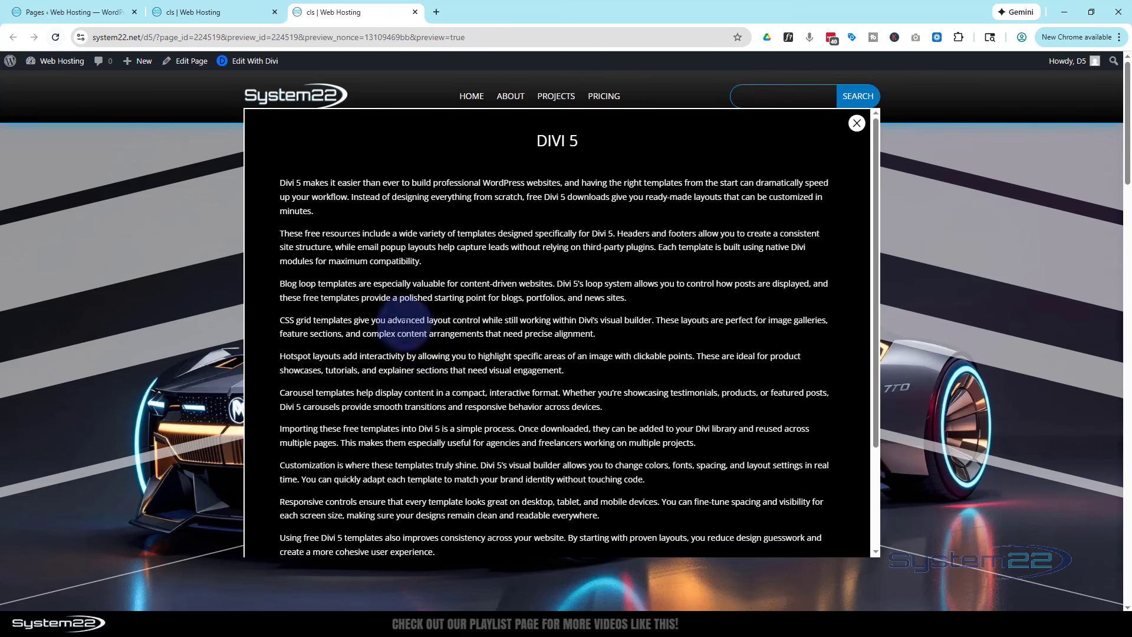
scroll(460, 314, down, 3)
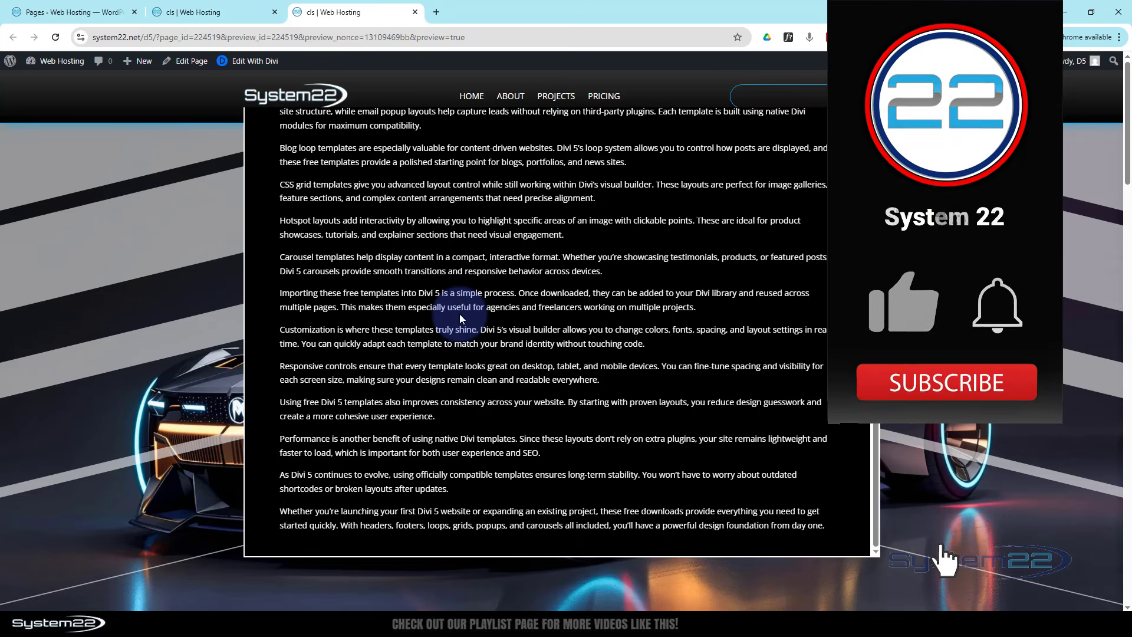
scroll(460, 314, up, 3)
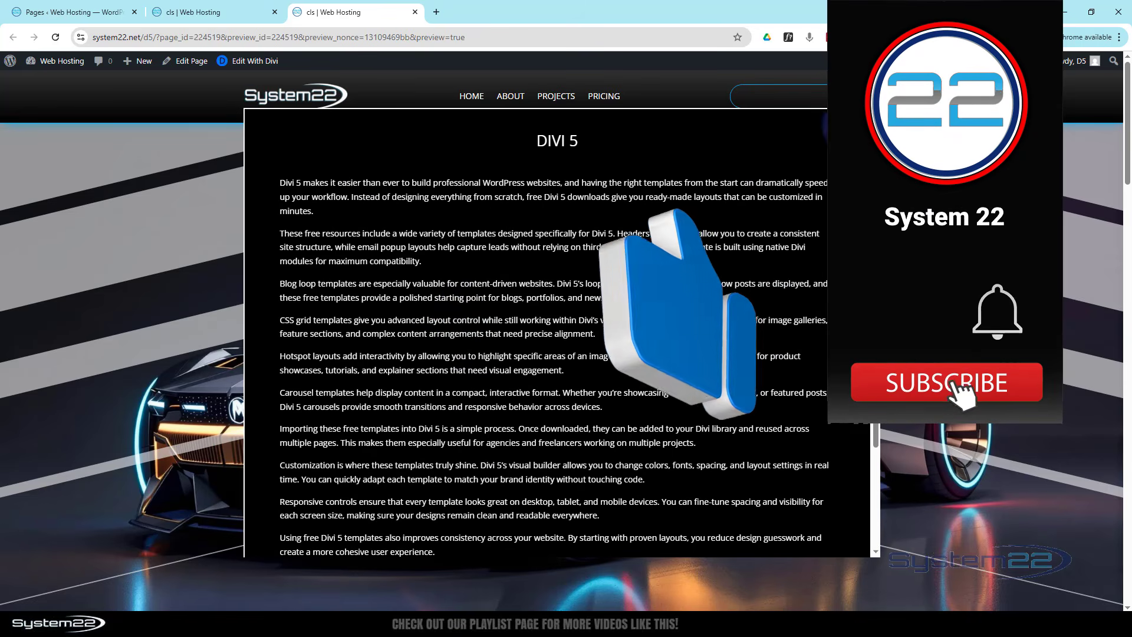
key(Escape)
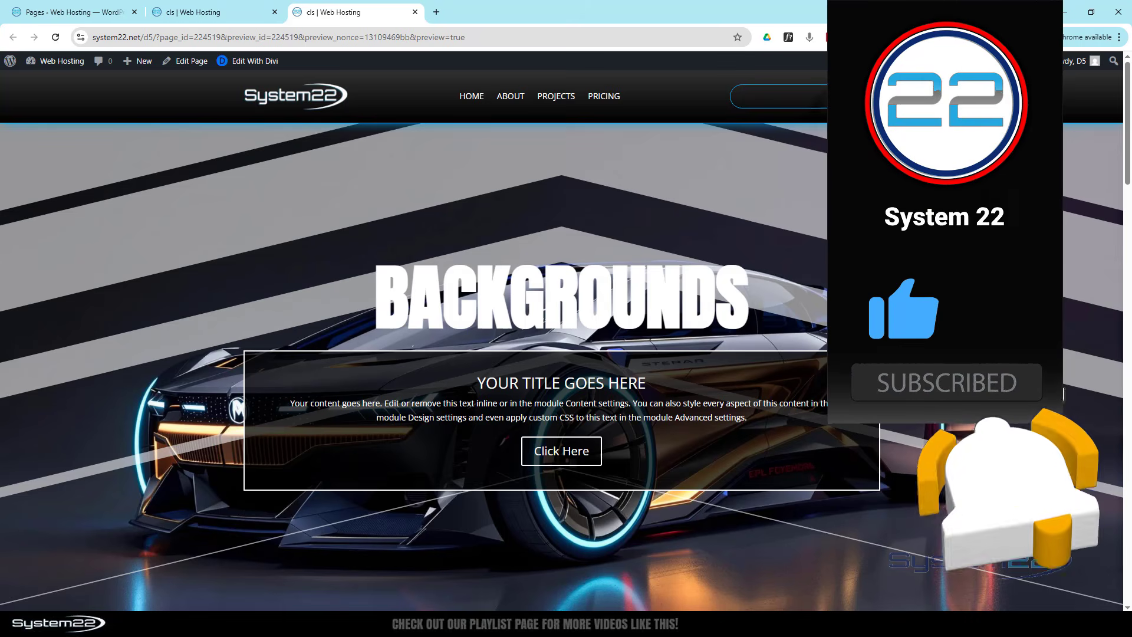